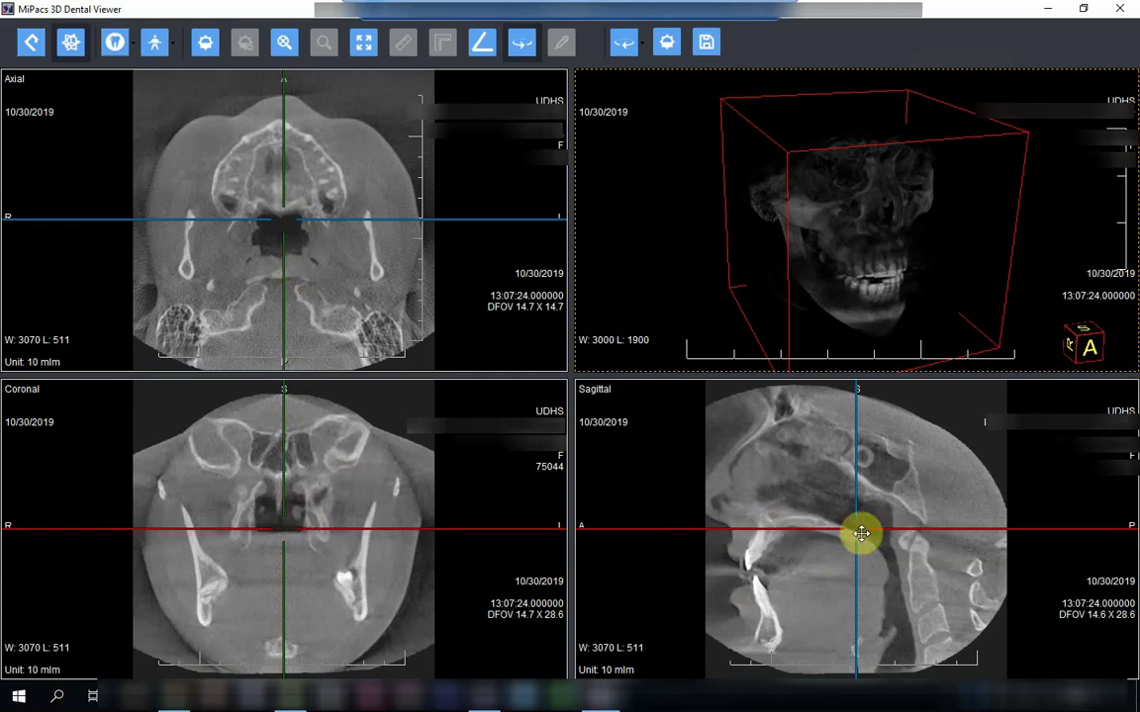
Step: Lower the axial slice to tooth level and centre the crosshairs on the upper right molar
{"action": "left_click_drag", "start_coordinate": [857, 534], "coordinate": [851, 588]}
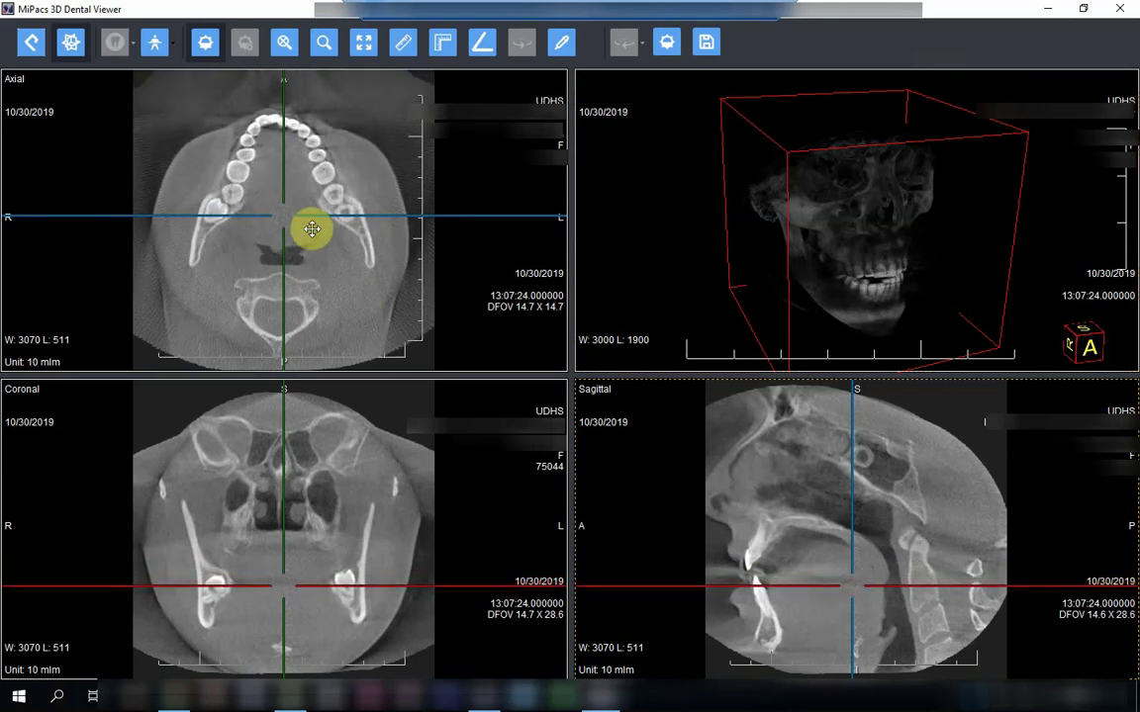
{"action": "left_click_drag", "start_coordinate": [287, 214], "coordinate": [214, 205]}
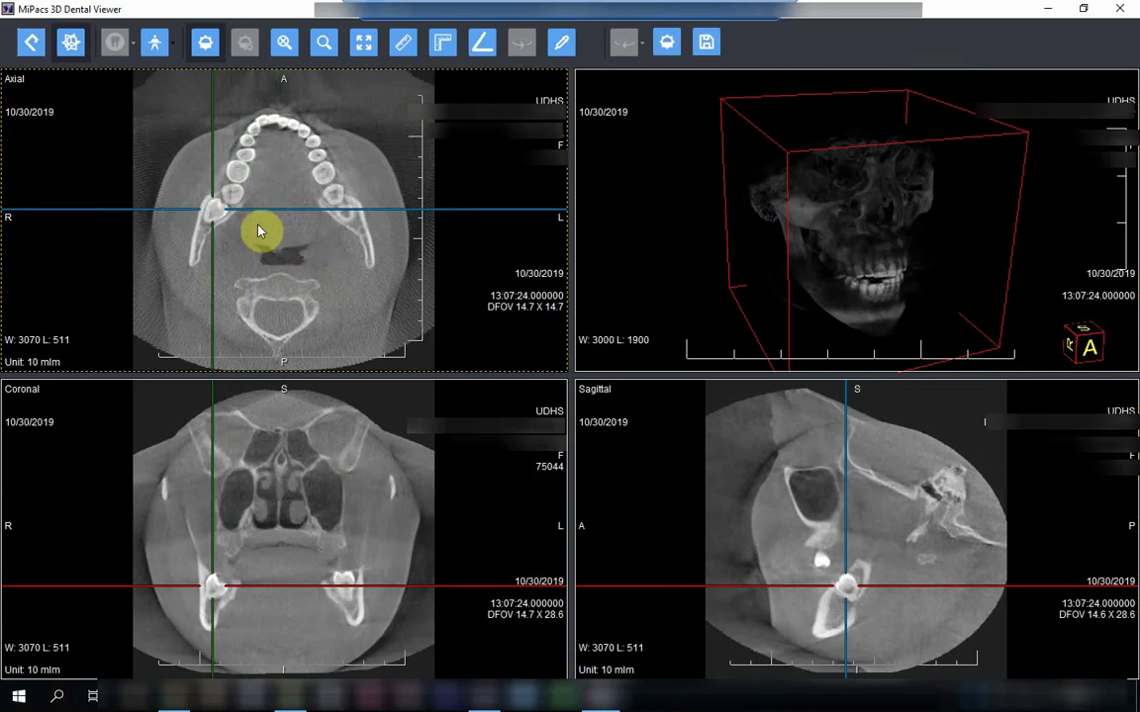
{"action": "scroll", "coordinate": [310, 283], "scroll_direction": "up", "scroll_amount": 5}
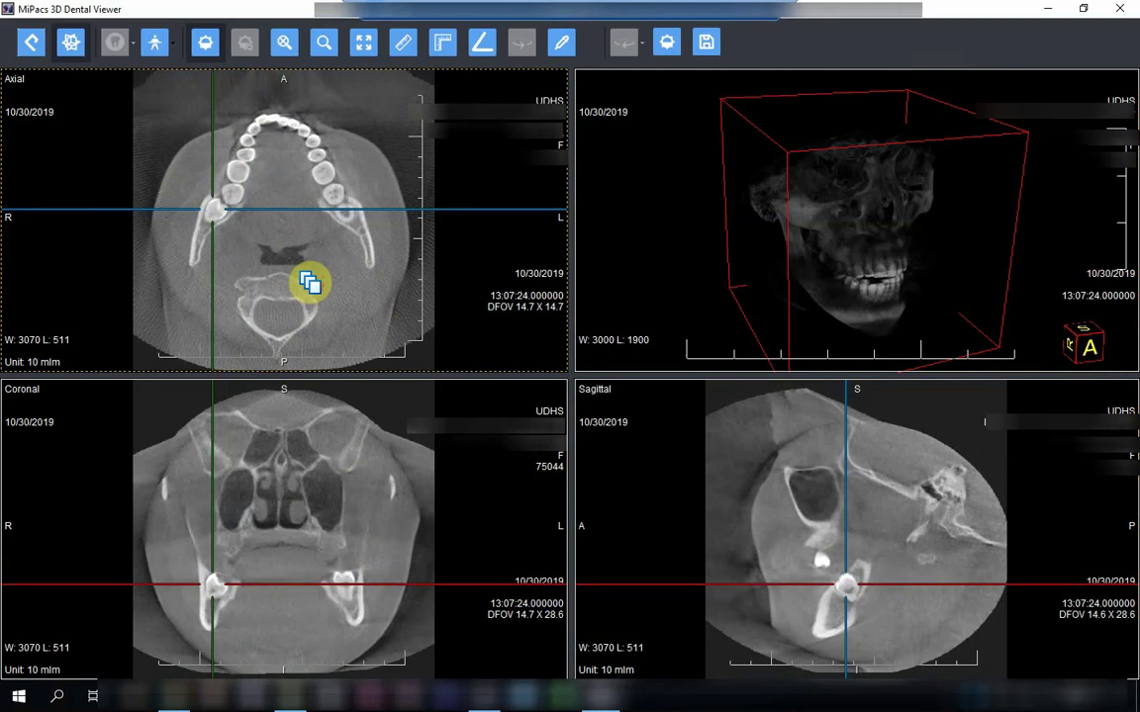
{"action": "scroll", "coordinate": [309, 284], "scroll_direction": "up", "scroll_amount": 5}
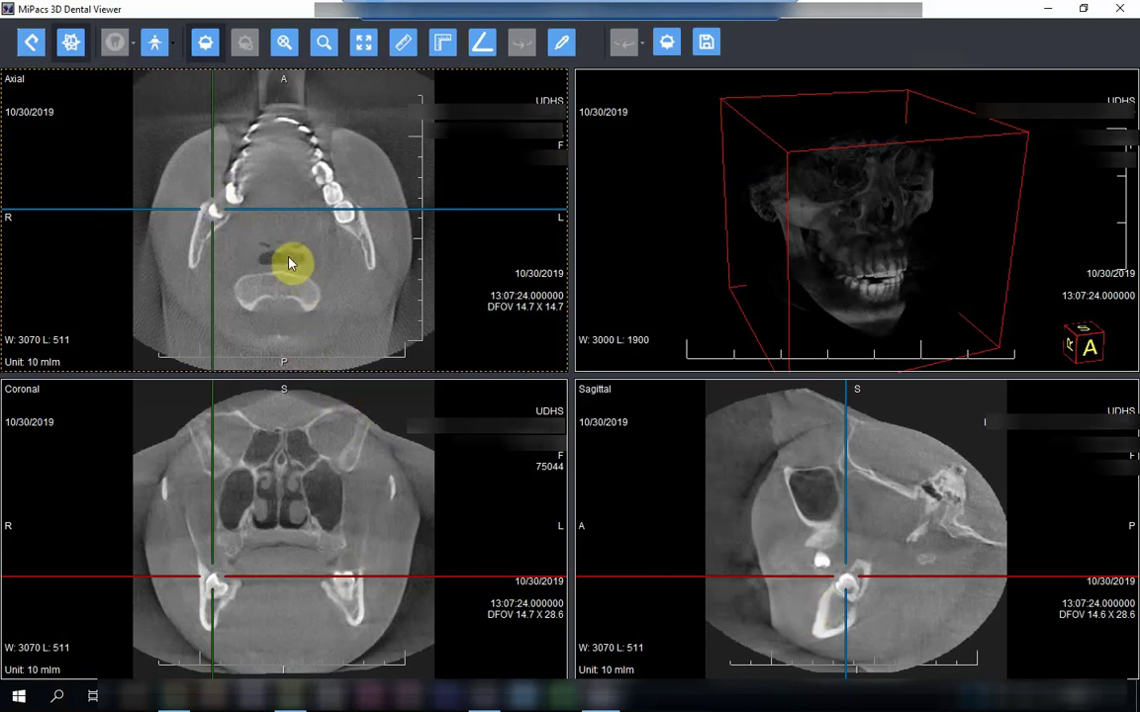
{"action": "scroll", "coordinate": [288, 259], "scroll_direction": "up", "scroll_amount": 3}
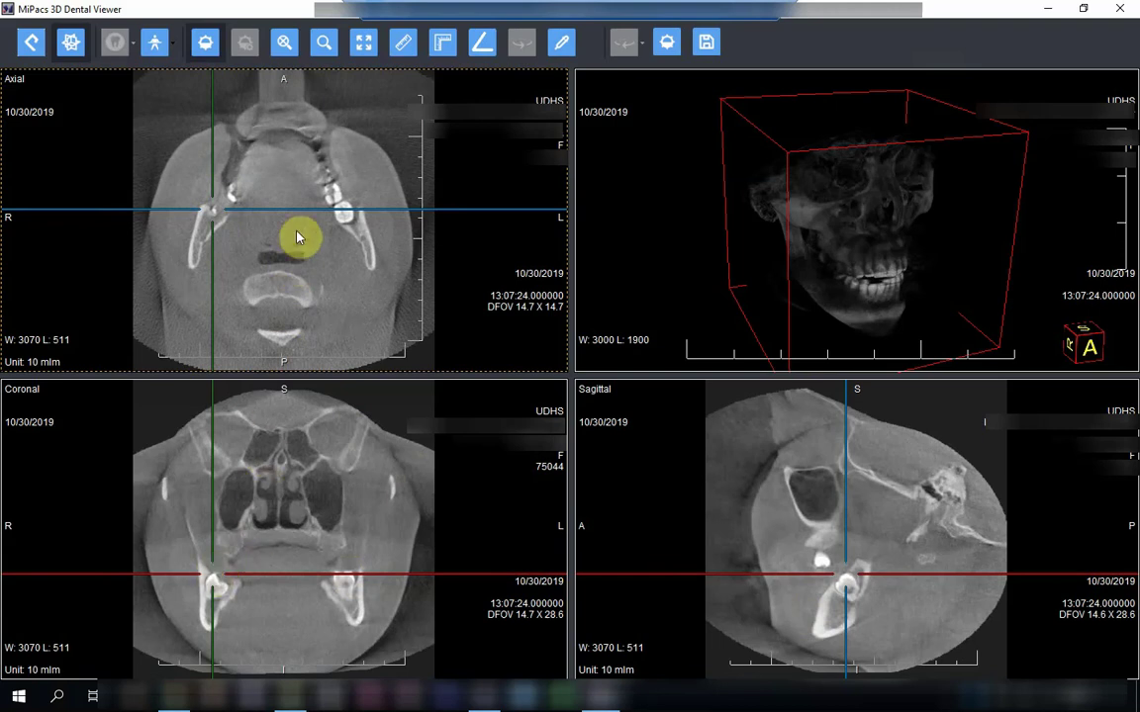
{"action": "scroll", "coordinate": [294, 273], "scroll_direction": "down", "scroll_amount": 4}
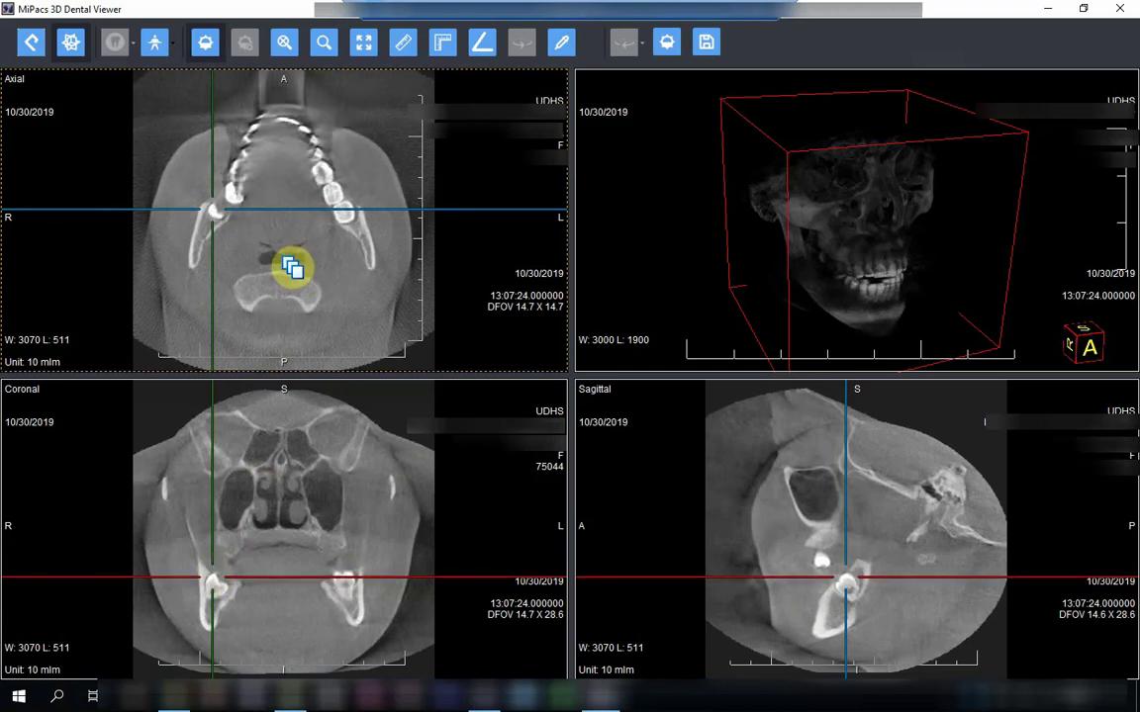
{"action": "scroll", "coordinate": [294, 273], "scroll_direction": "down", "scroll_amount": 5}
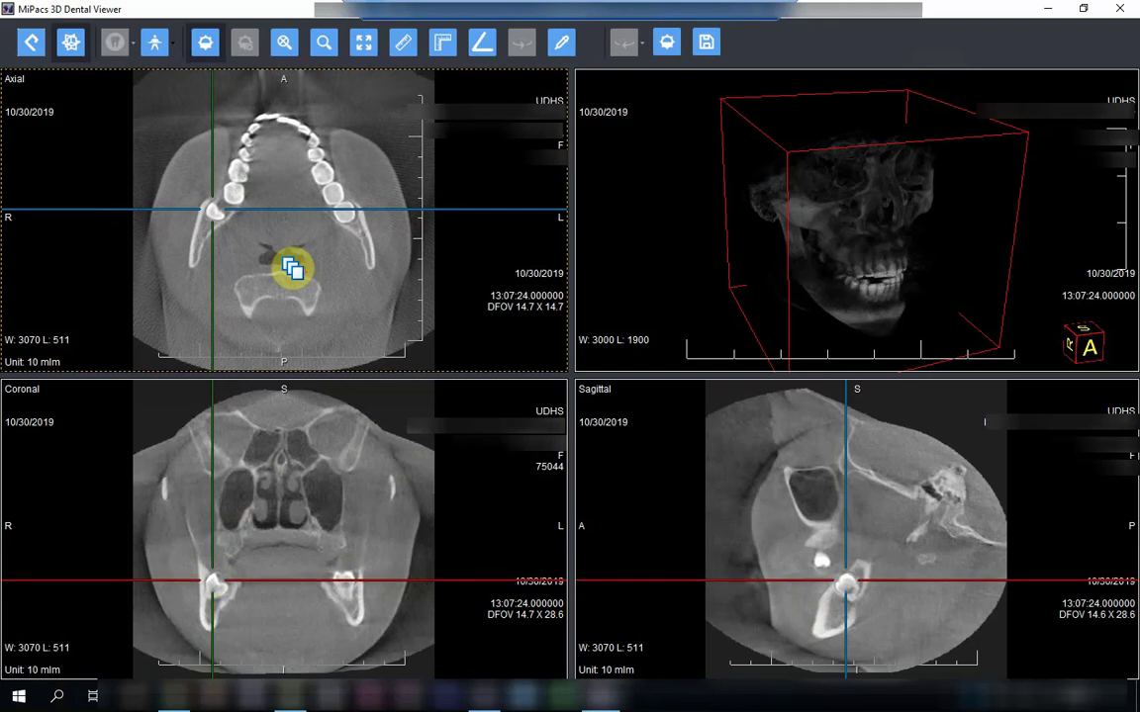
{"action": "scroll", "coordinate": [294, 270], "scroll_direction": "down", "scroll_amount": 2}
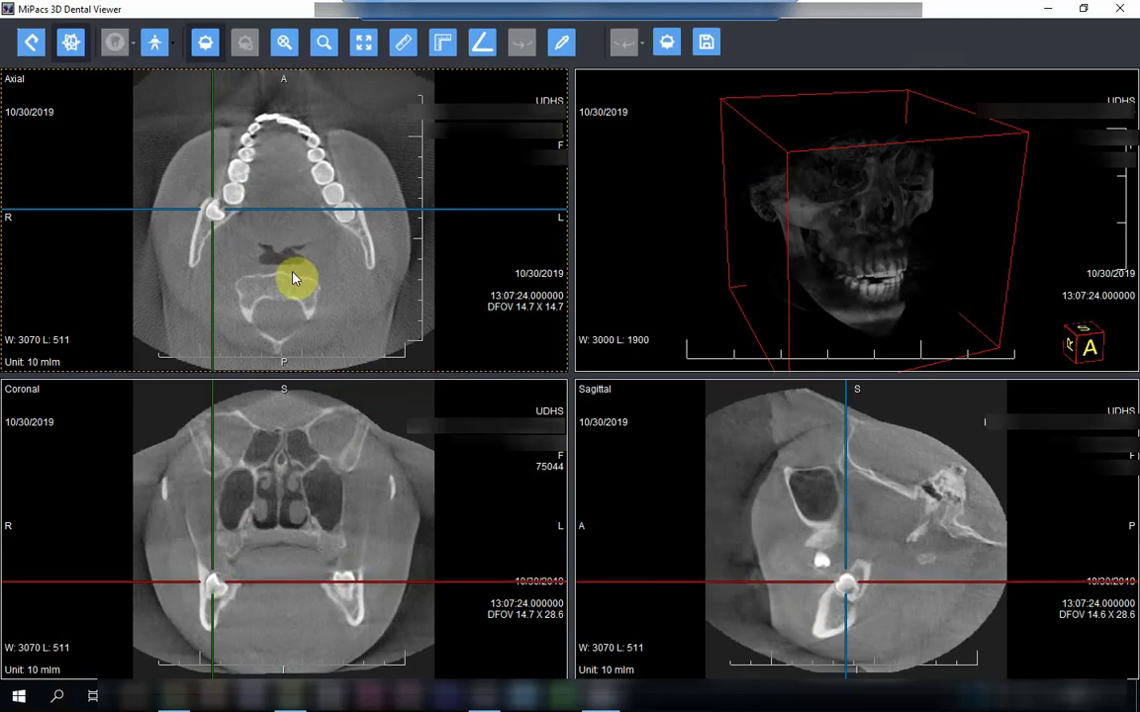
{"action": "scroll", "coordinate": [294, 275], "scroll_direction": "down", "scroll_amount": 3}
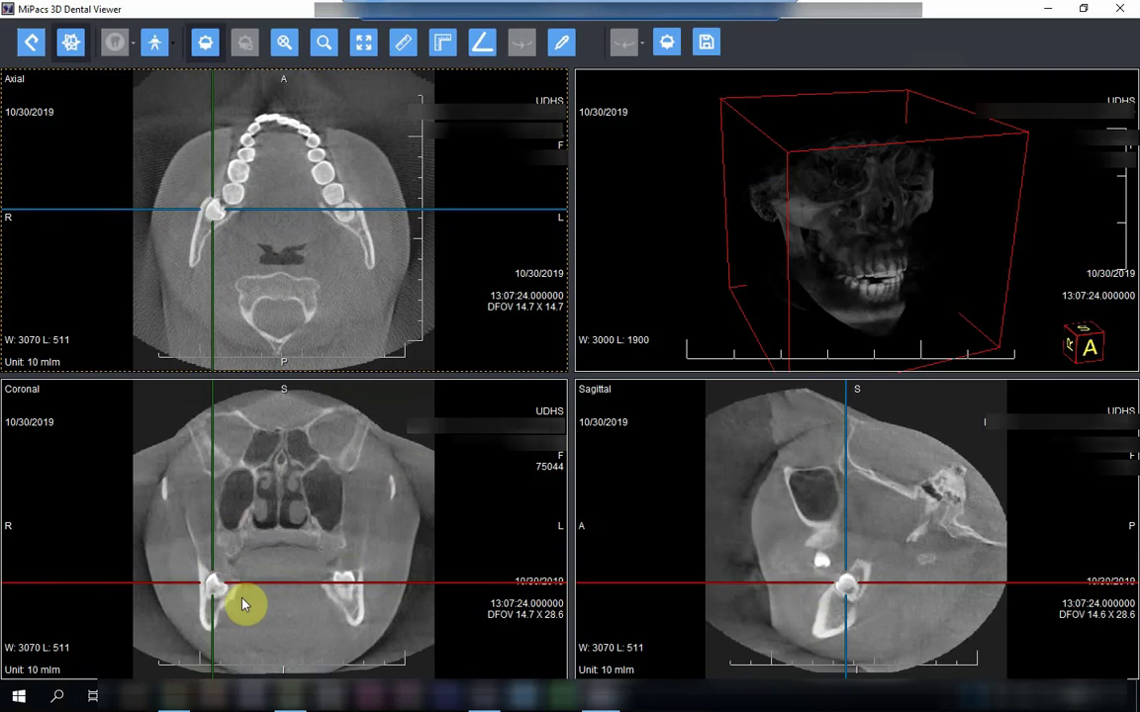
Step: Zoom the slice views in on the teeth with the Zoom tool and page through nearby slices
{"action": "left_click", "coordinate": [284, 43]}
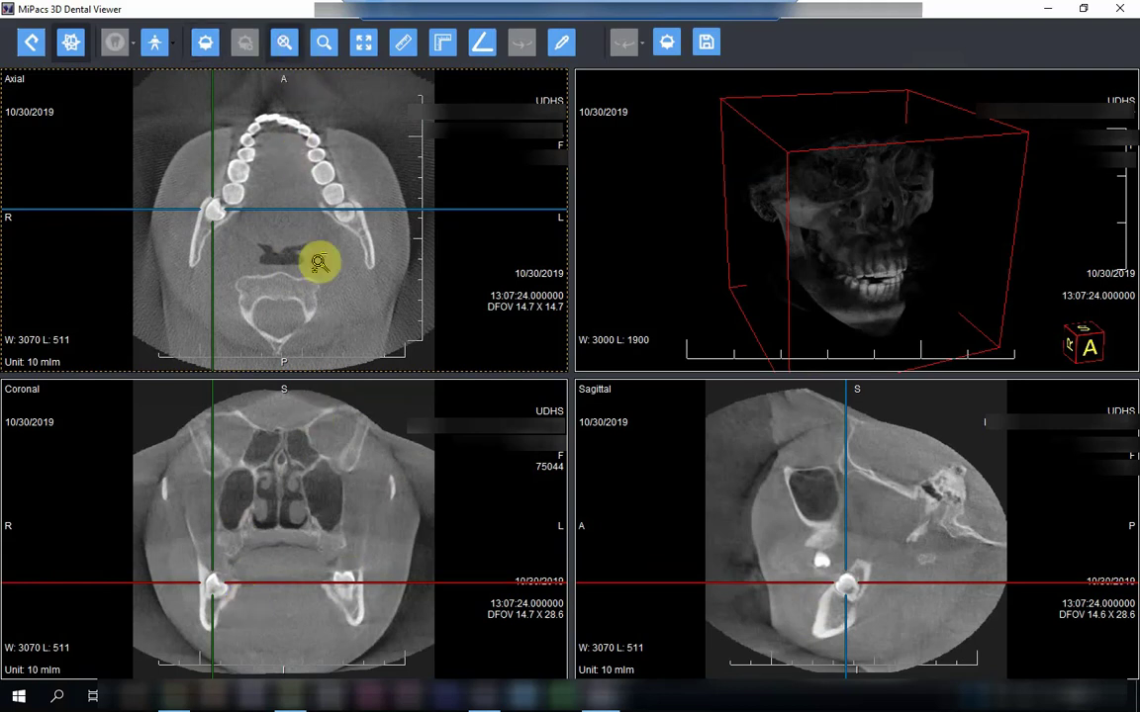
{"action": "left_click_drag", "start_coordinate": [316, 259], "coordinate": [345, 312]}
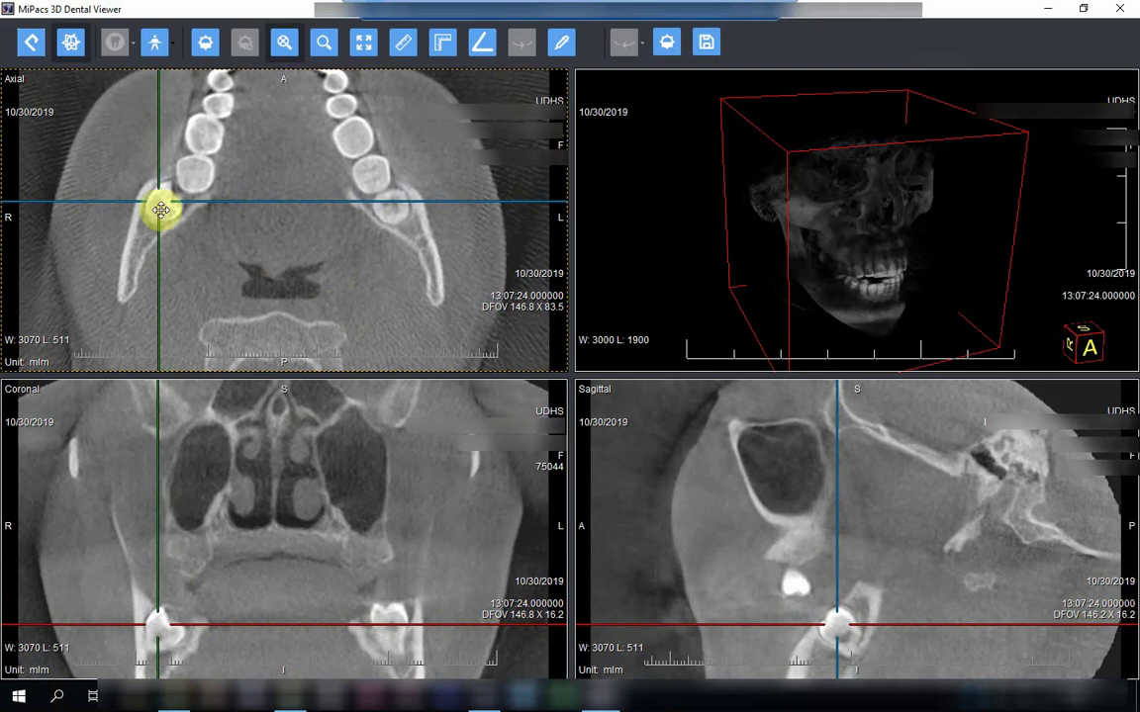
{"action": "scroll", "coordinate": [344, 281], "scroll_direction": "down", "scroll_amount": 3}
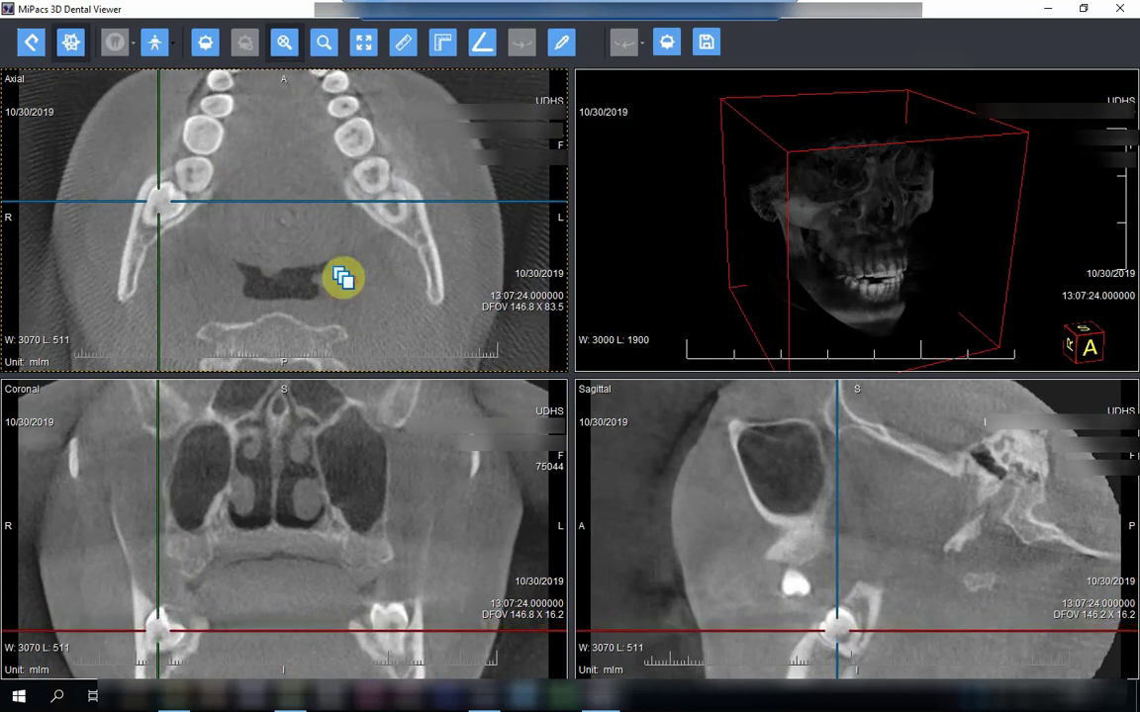
{"action": "scroll", "coordinate": [344, 282], "scroll_direction": "down", "scroll_amount": 2}
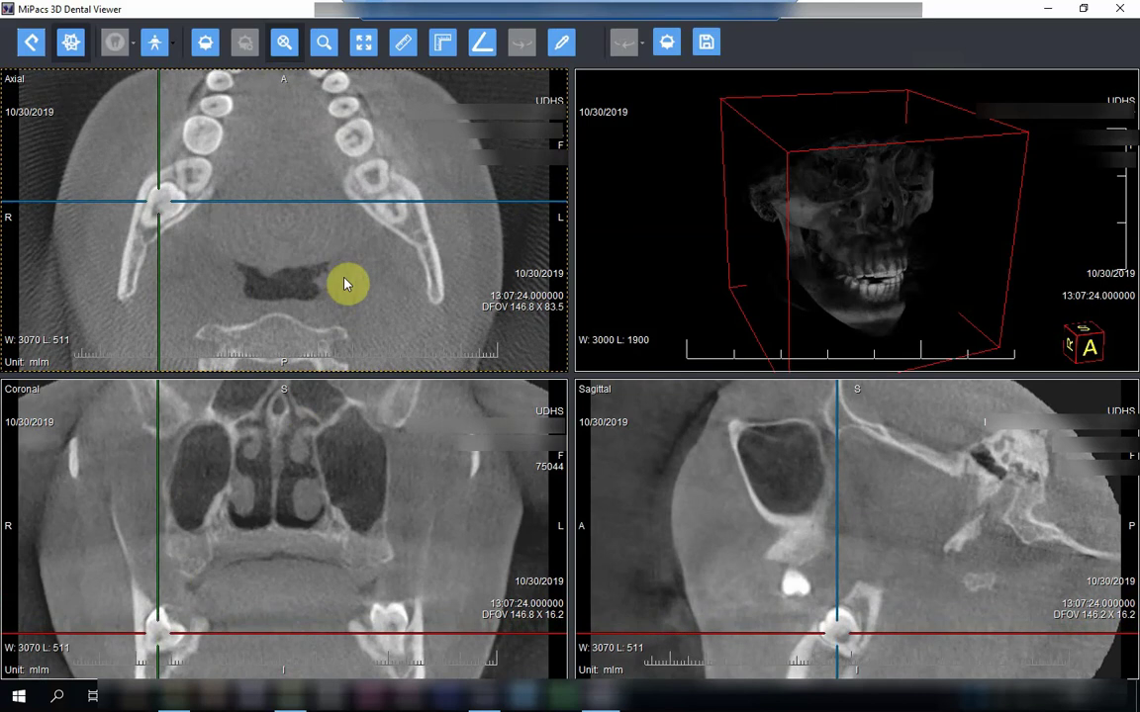
{"action": "scroll", "coordinate": [343, 282], "scroll_direction": "down", "scroll_amount": 2}
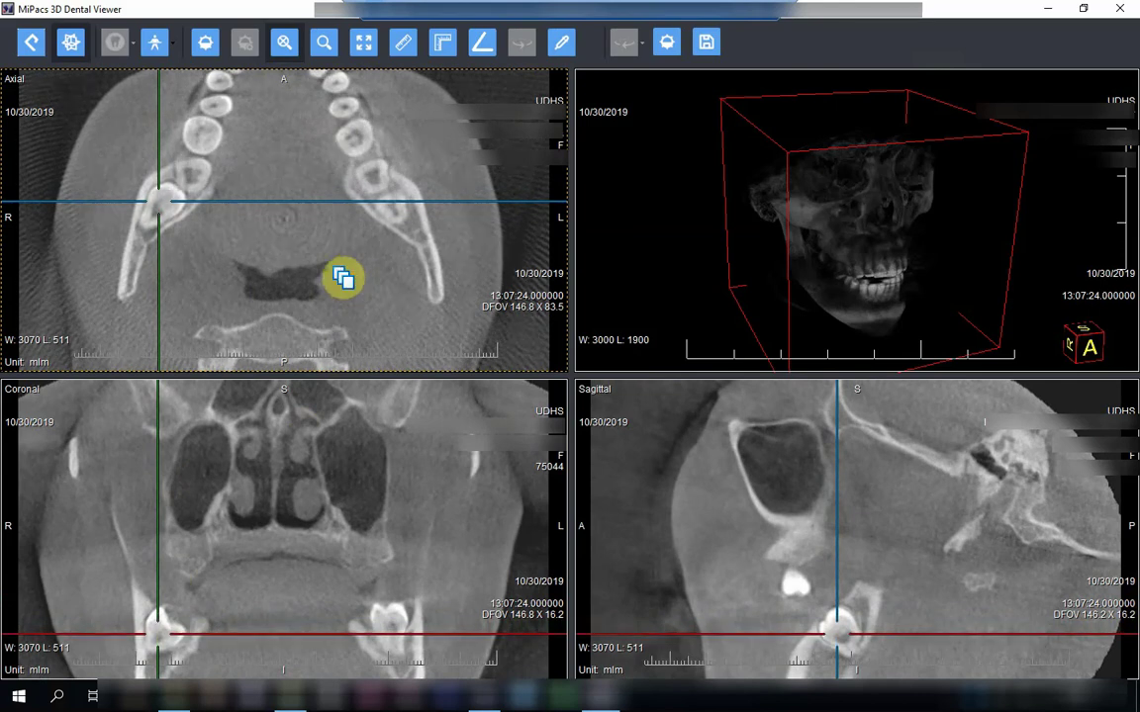
{"action": "scroll", "coordinate": [344, 282], "scroll_direction": "down", "scroll_amount": 1}
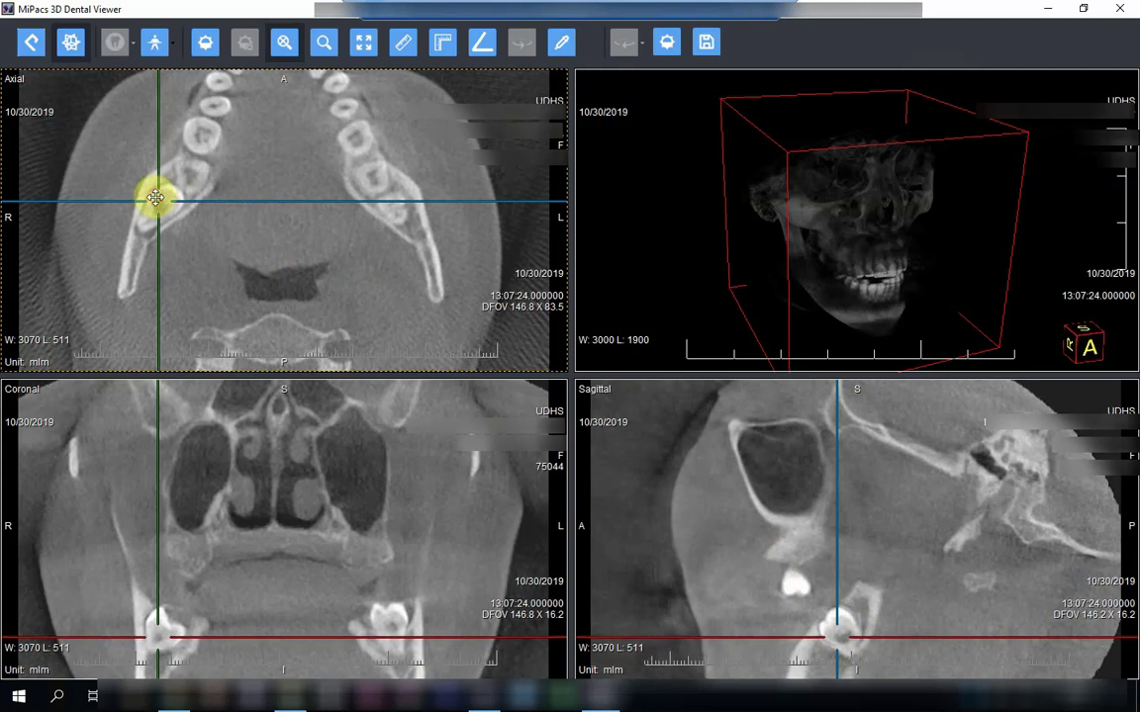
Step: Recentre the crosshairs on the right molar and page through the slices
{"action": "left_click_drag", "start_coordinate": [156, 198], "coordinate": [160, 206]}
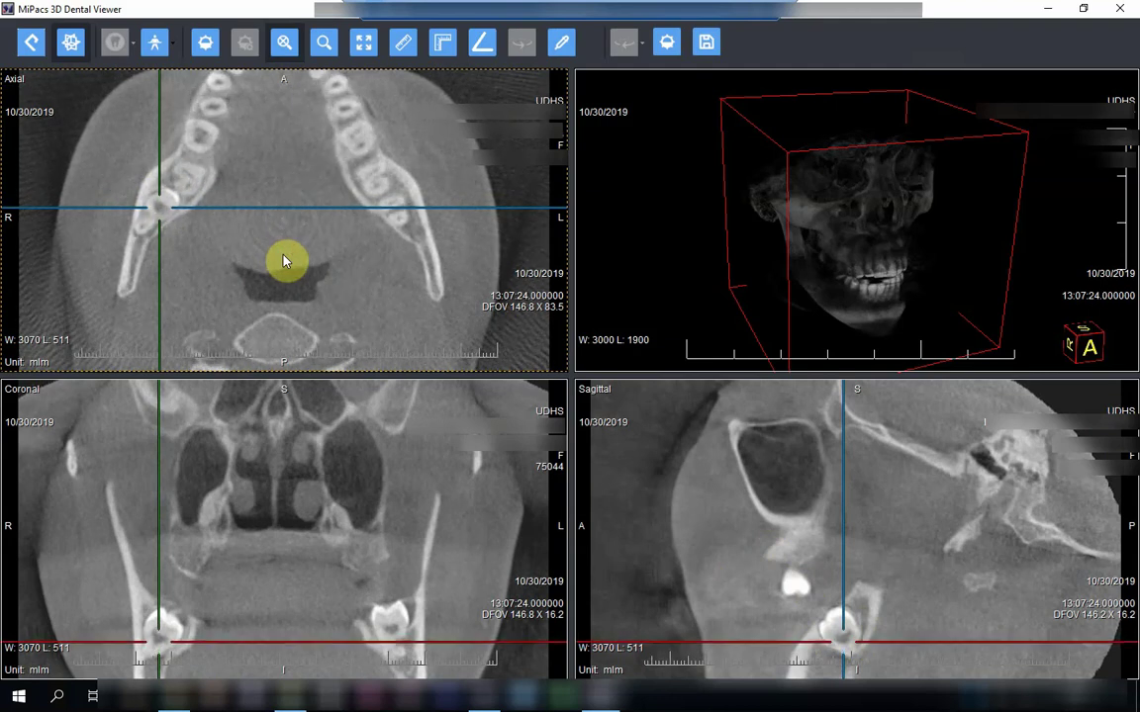
{"action": "scroll", "coordinate": [284, 261], "scroll_direction": "down", "scroll_amount": 2}
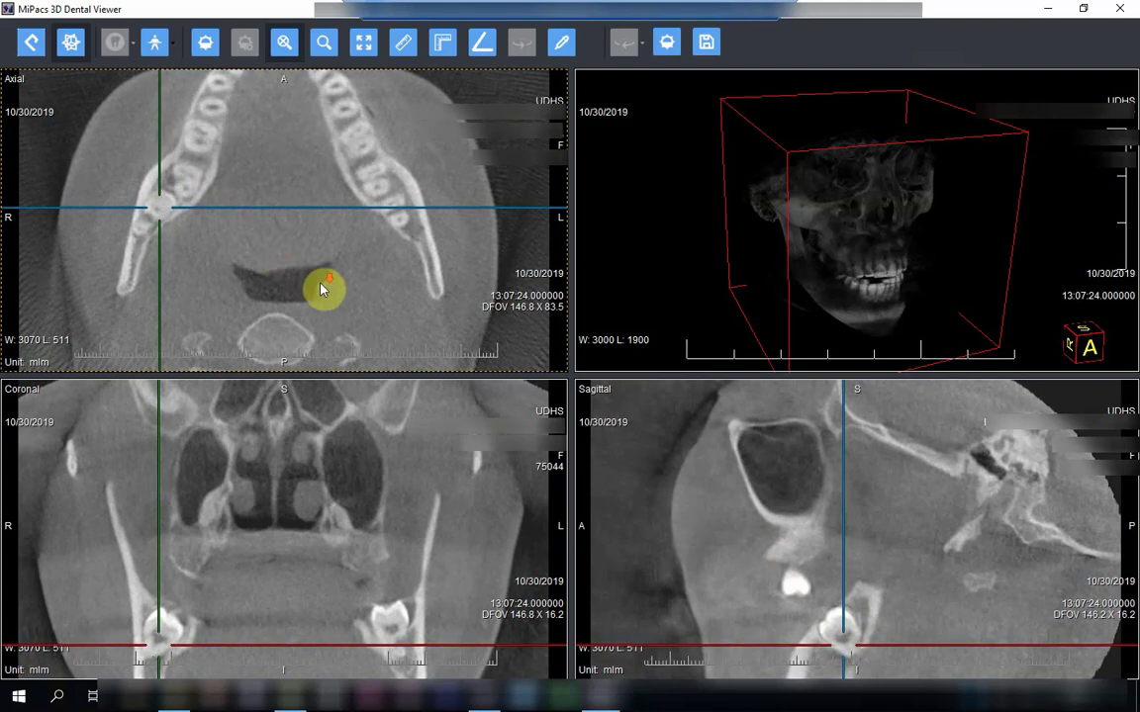
{"action": "scroll", "coordinate": [319, 289], "scroll_direction": "down", "scroll_amount": 1}
{"action": "scroll", "coordinate": [319, 289], "scroll_direction": "down", "scroll_amount": 2}
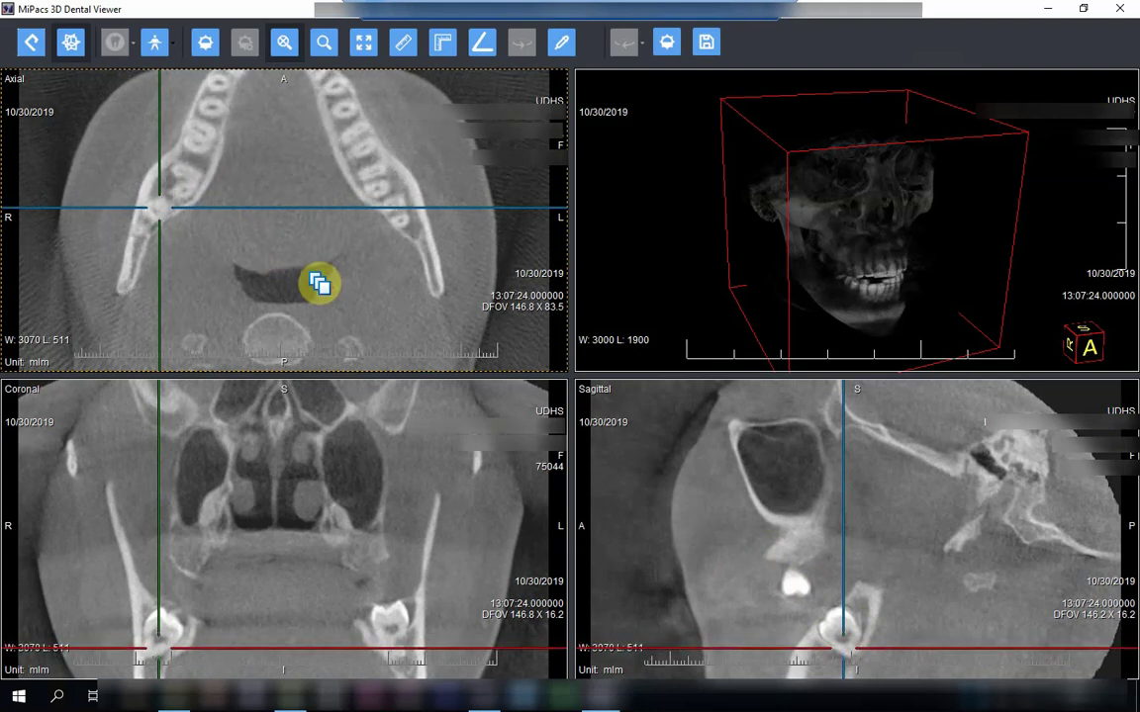
{"action": "scroll", "coordinate": [319, 285], "scroll_direction": "down", "scroll_amount": 2}
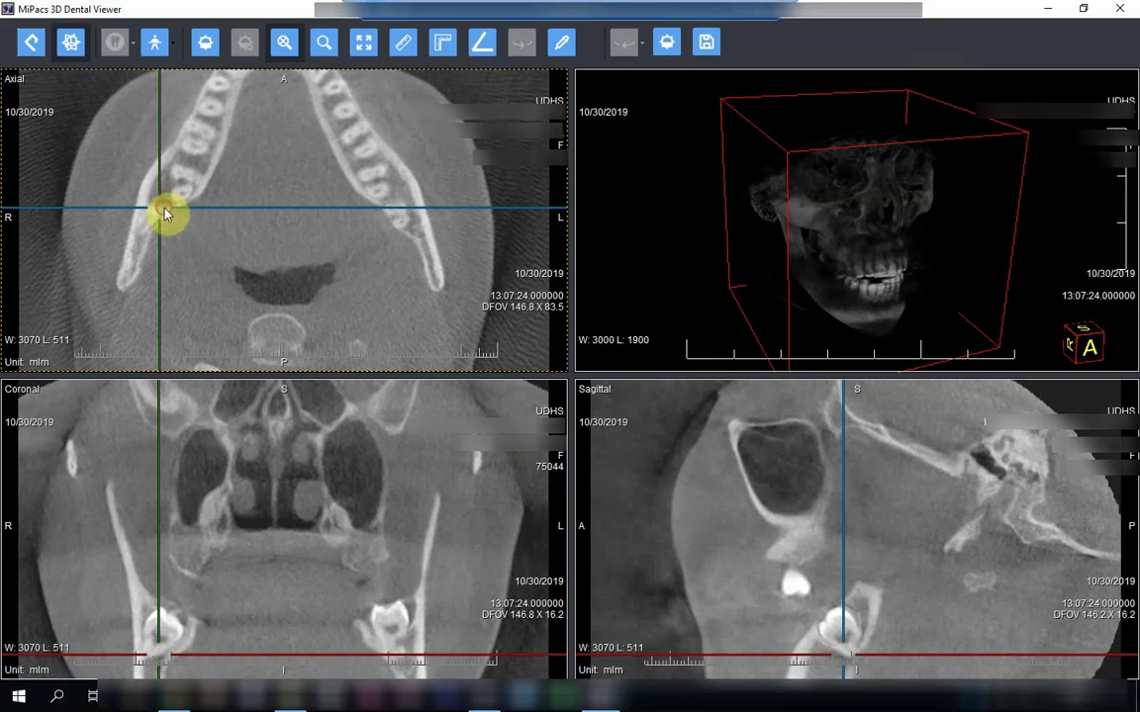
Step: Shift the crosshairs onto the right jaw edge, step through slices, and zoom back out slightly
{"action": "left_click_drag", "start_coordinate": [161, 210], "coordinate": [145, 221]}
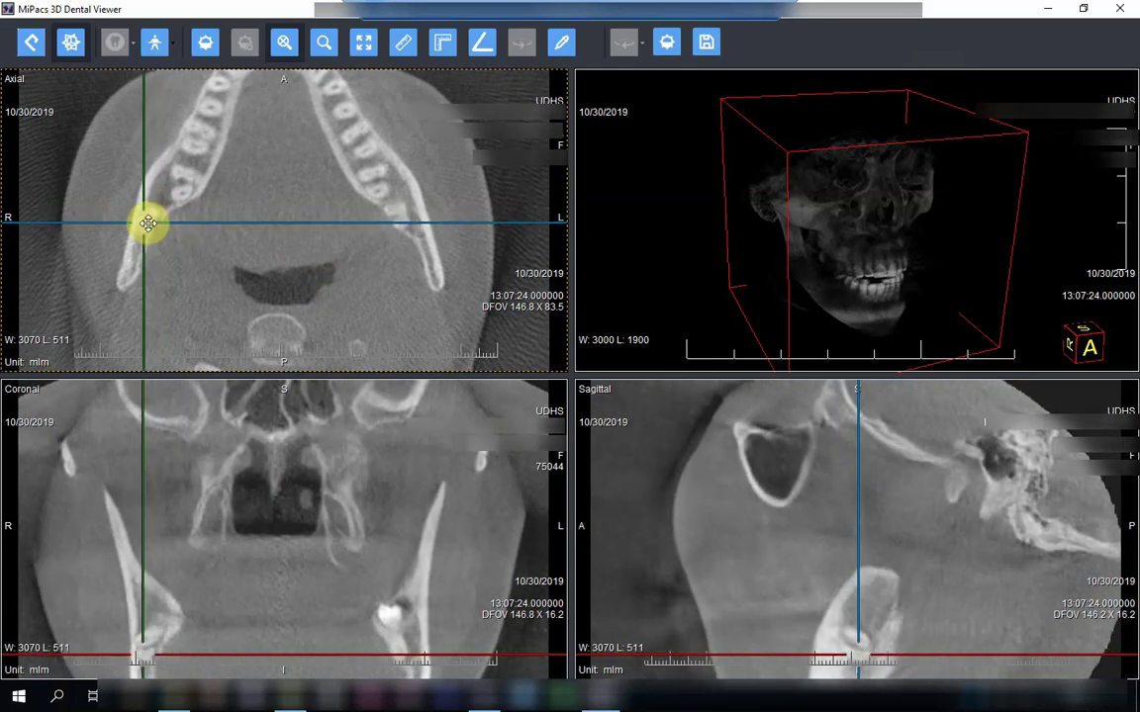
{"action": "scroll", "coordinate": [261, 270], "scroll_direction": "down", "scroll_amount": 1}
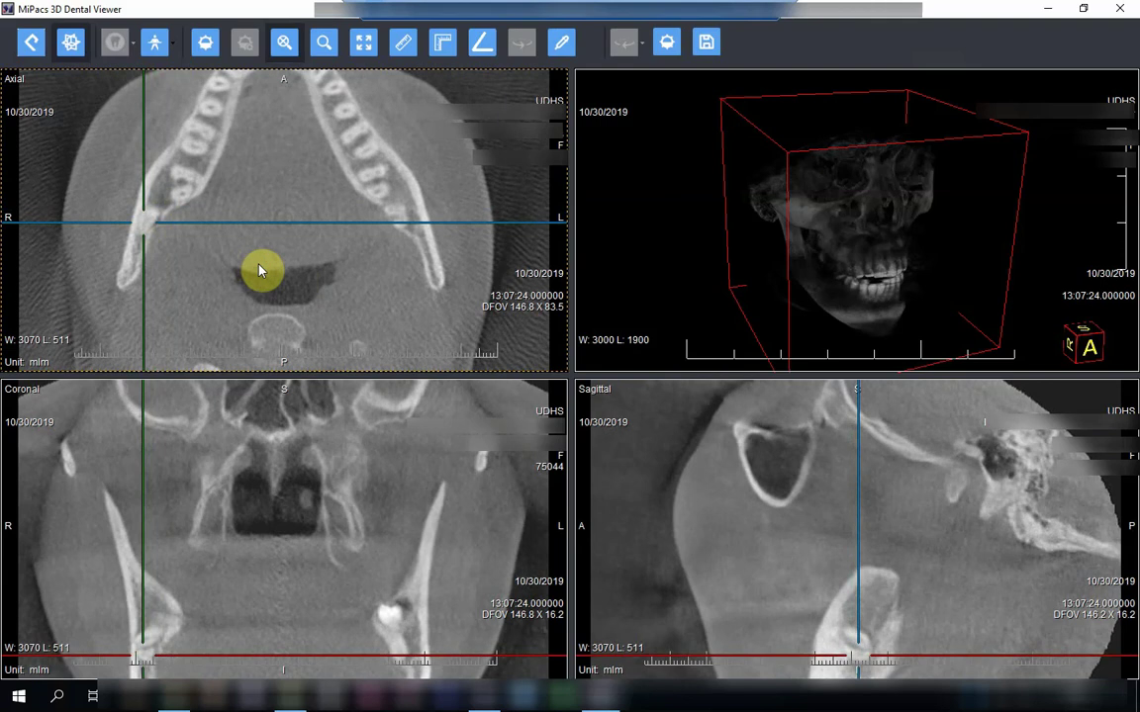
{"action": "scroll", "coordinate": [258, 265], "scroll_direction": "down", "scroll_amount": 2}
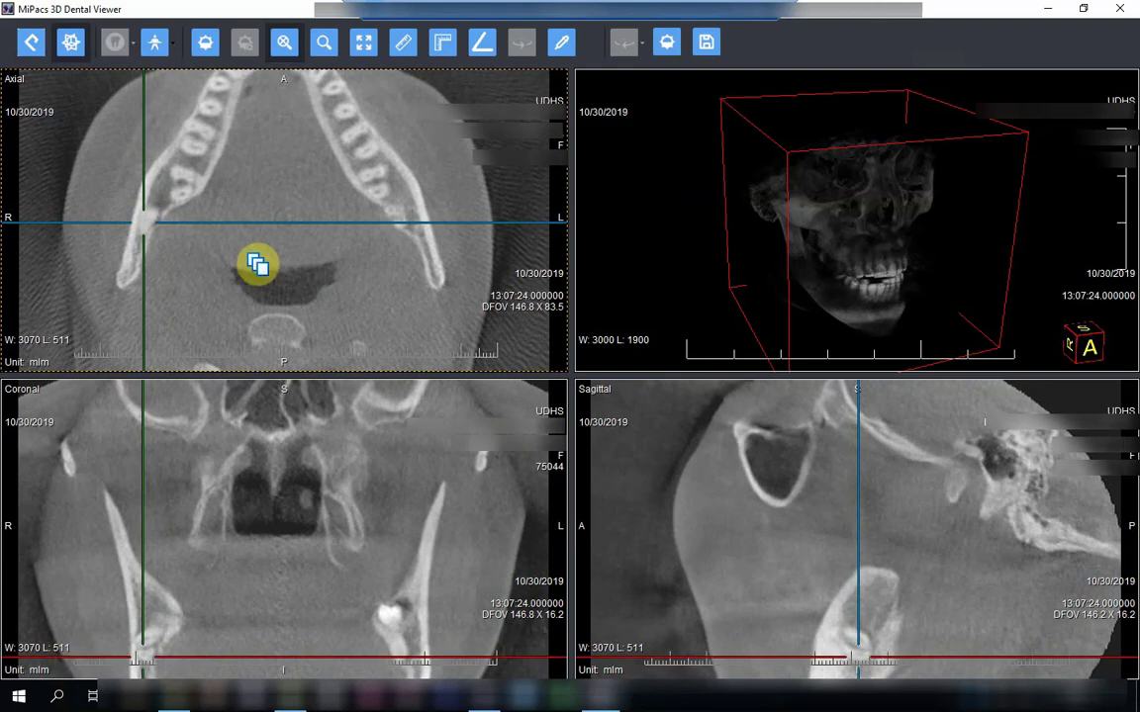
{"action": "scroll", "coordinate": [258, 265], "scroll_direction": "down", "scroll_amount": 3}
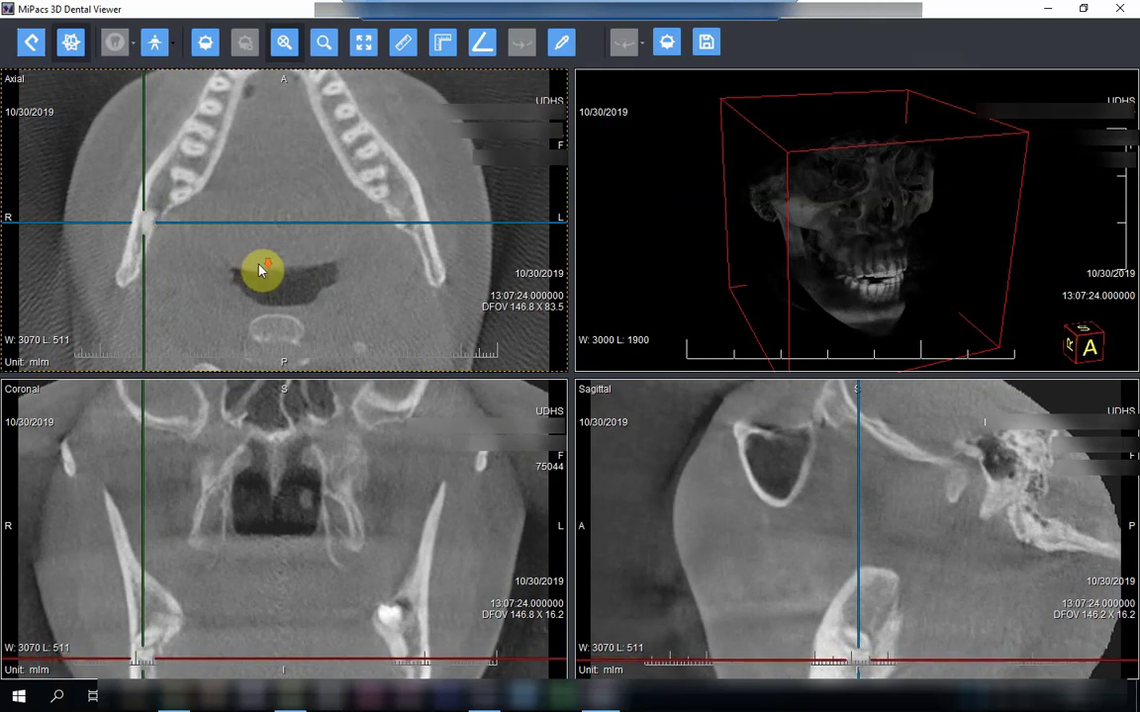
{"action": "scroll", "coordinate": [257, 265], "scroll_direction": "down", "scroll_amount": 2}
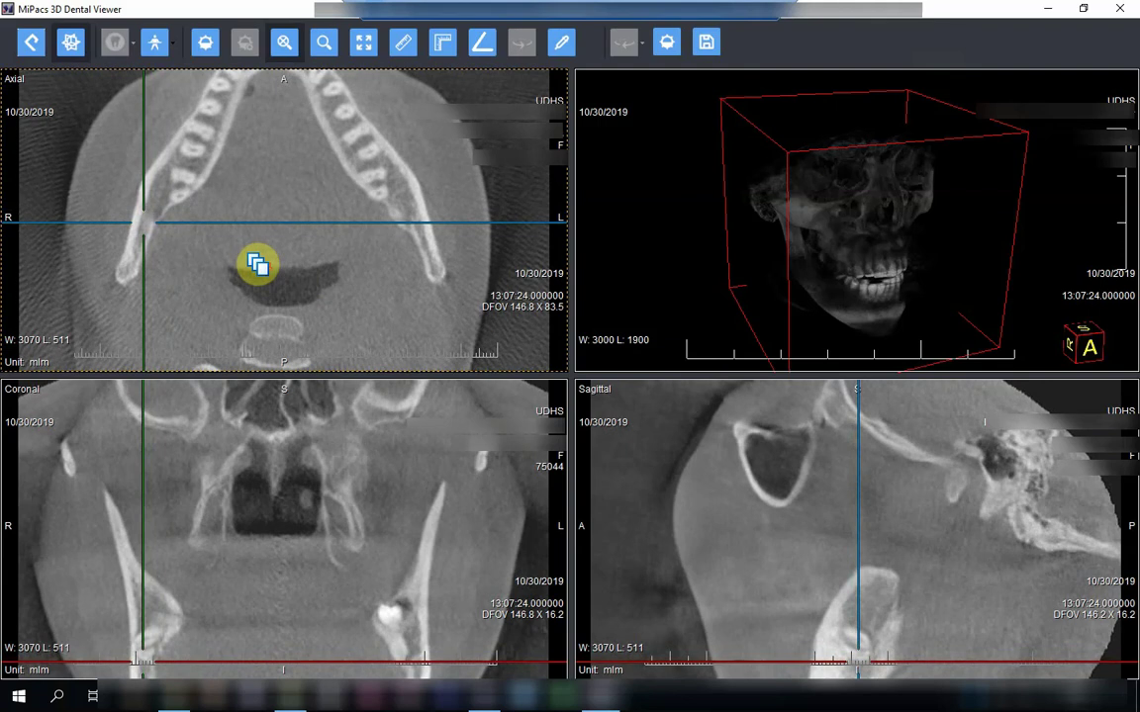
{"action": "scroll", "coordinate": [270, 286], "scroll_direction": "down", "scroll_amount": 1}
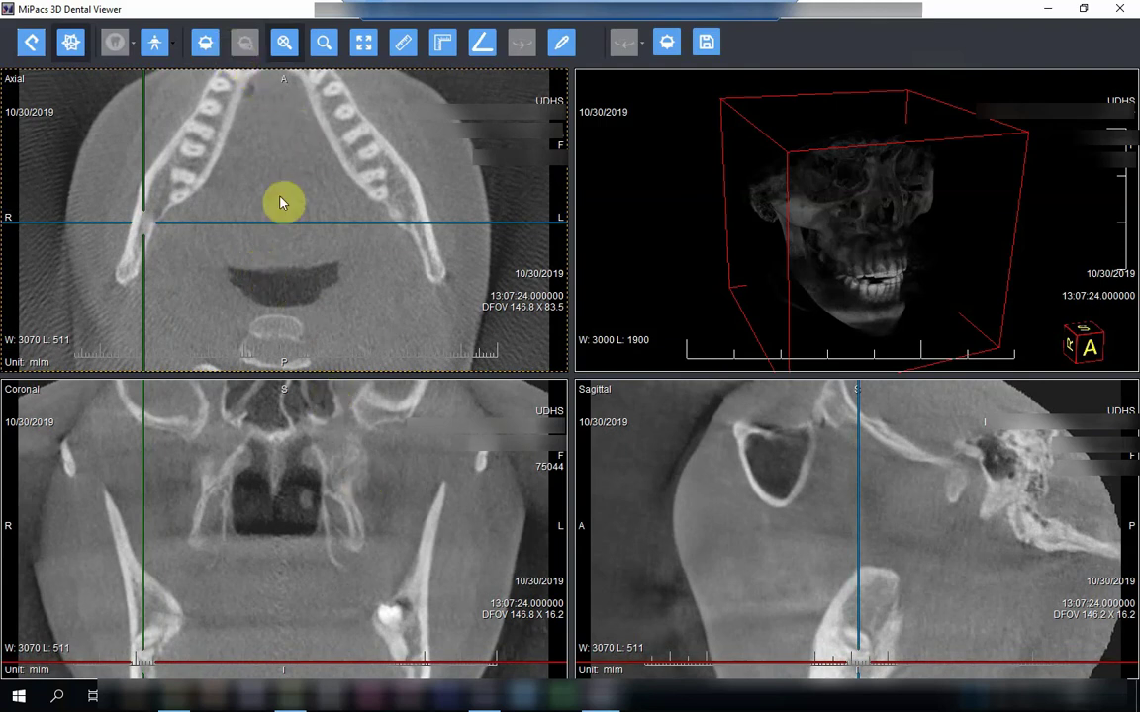
{"action": "scroll", "coordinate": [282, 206], "scroll_direction": "down", "scroll_amount": 1}
{"action": "left_click_drag", "start_coordinate": [282, 206], "coordinate": [289, 175]}
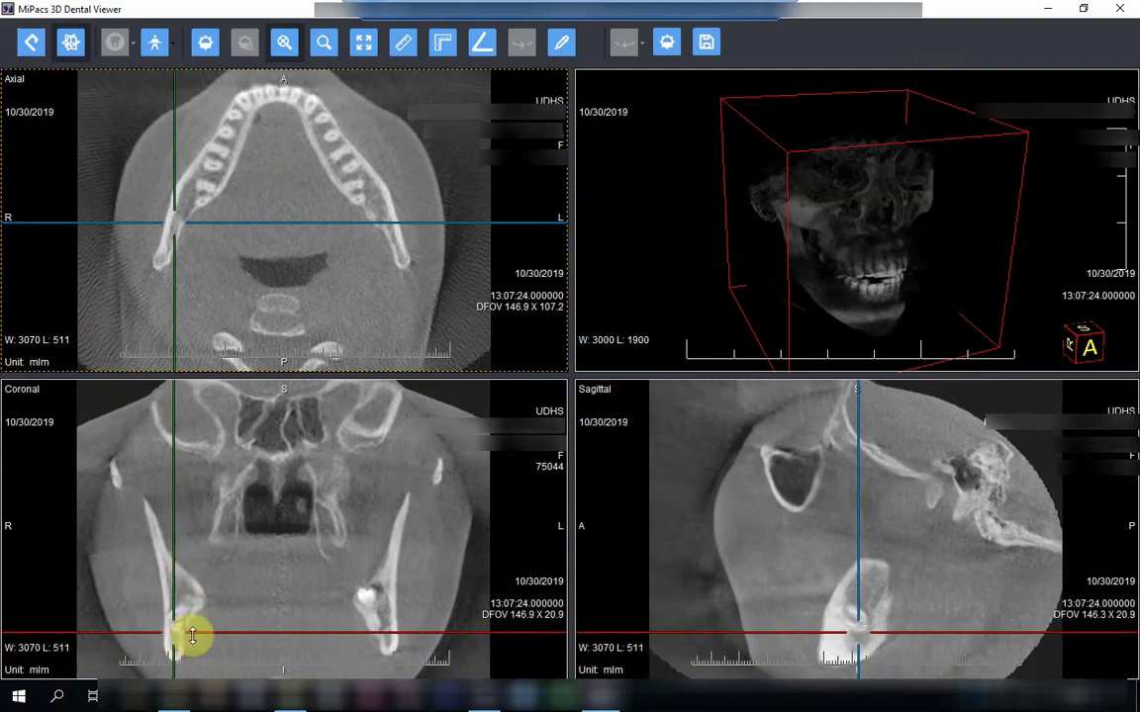
Step: Inspect the lower right jaw in the coronal view with the magnifying lens, then re-enable it on the sagittal pane
{"action": "left_click", "coordinate": [327, 44]}
{"action": "left_click_drag", "start_coordinate": [146, 629], "coordinate": [178, 614]}
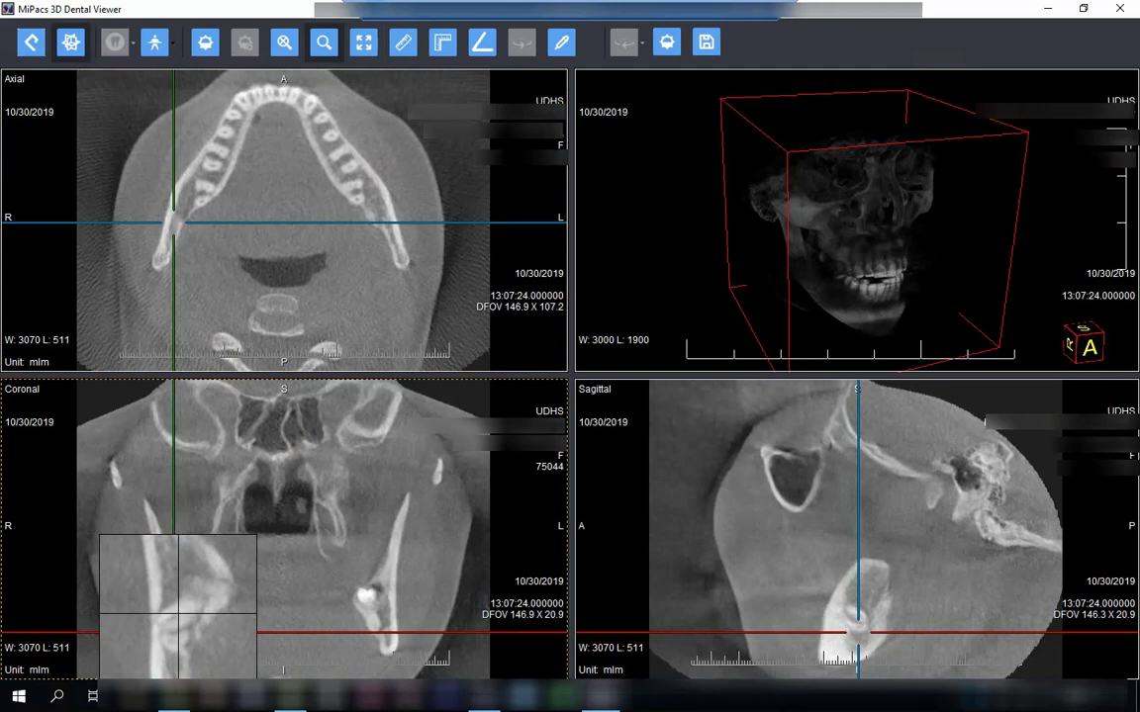
{"action": "left_click_drag", "start_coordinate": [178, 613], "coordinate": [176, 629]}
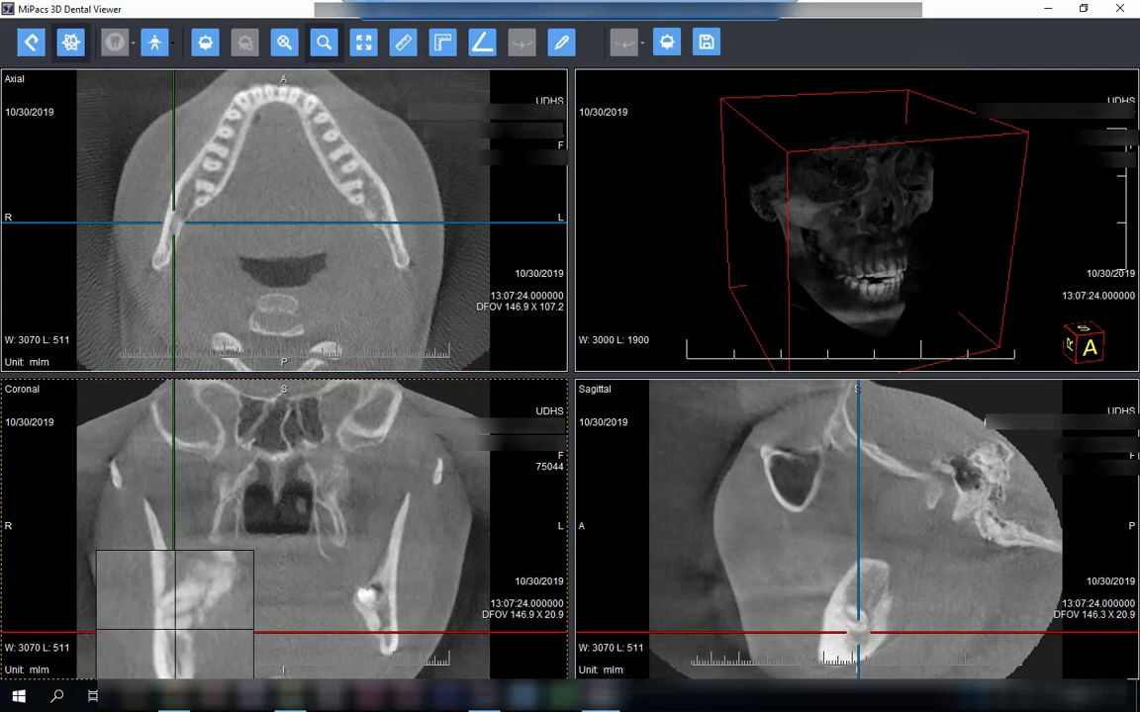
{"action": "left_click_drag", "start_coordinate": [175, 630], "coordinate": [176, 625]}
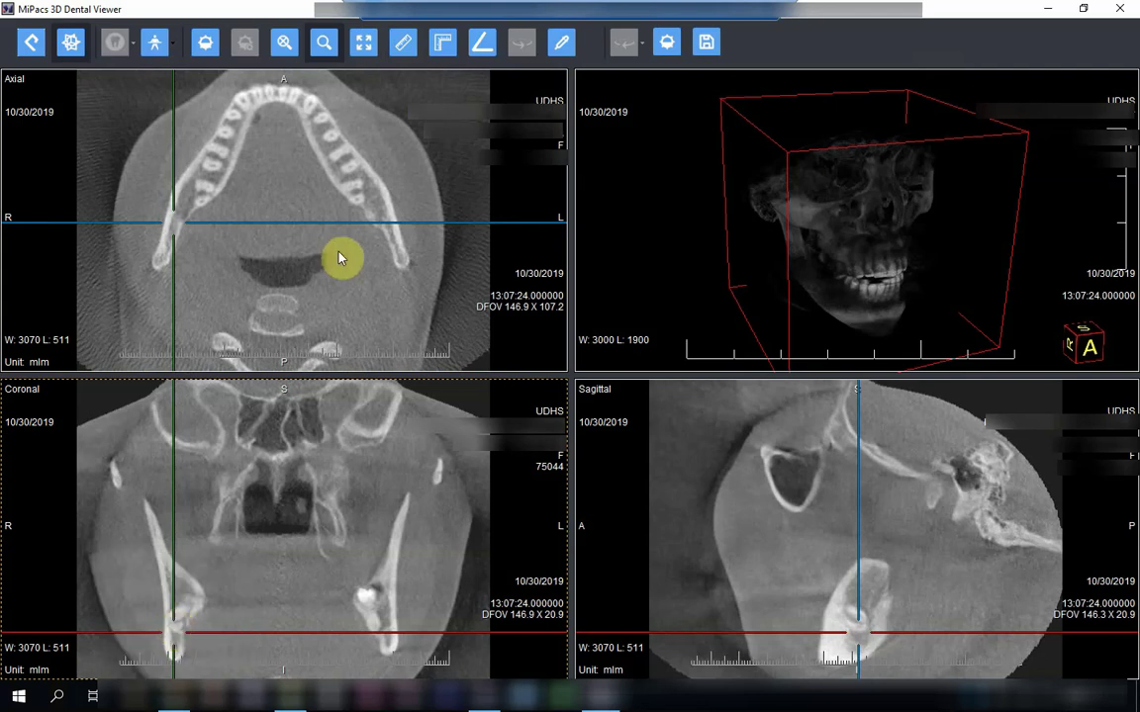
{"action": "left_click", "coordinate": [859, 623]}
{"action": "left_click", "coordinate": [326, 43]}
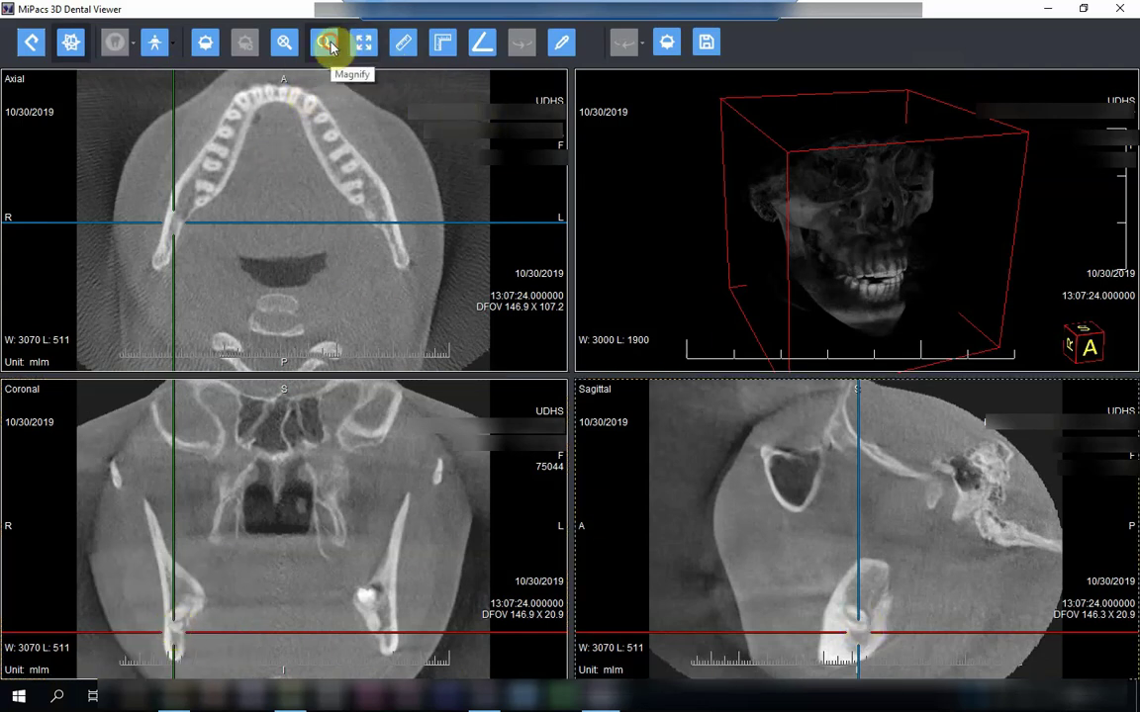
Step: Maximise the sagittal pane and zoom in on the lower molar
{"action": "double_click", "coordinate": [829, 624]}
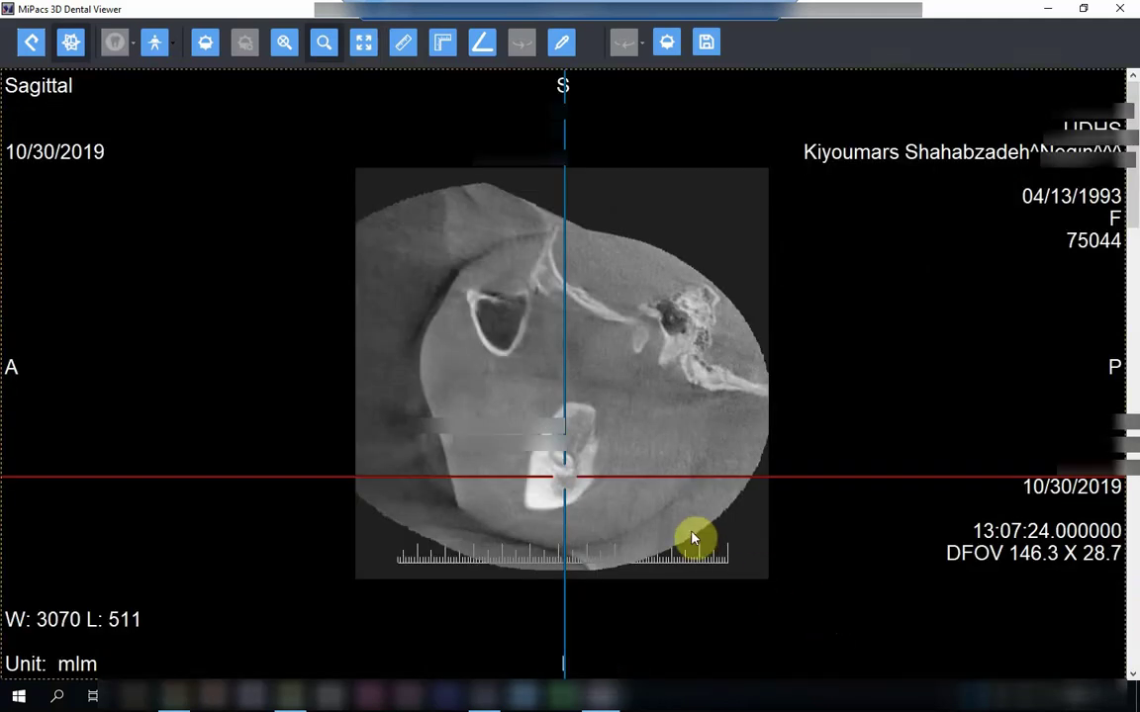
{"action": "left_click", "coordinate": [284, 43]}
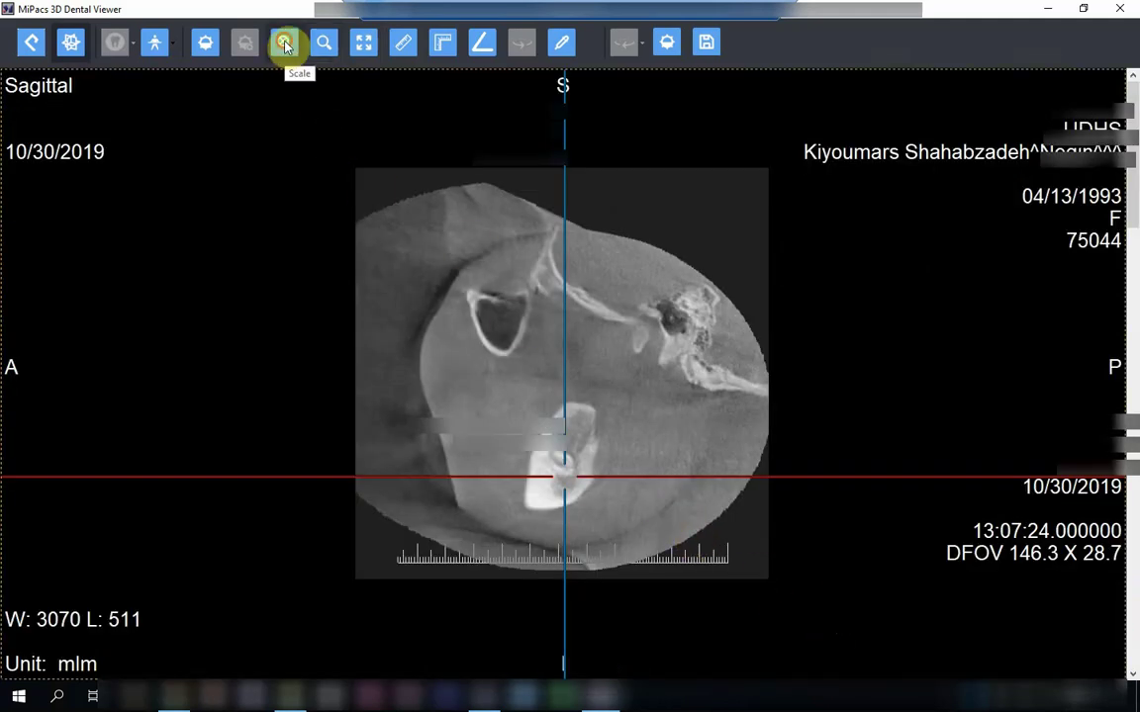
{"action": "left_click", "coordinate": [472, 427]}
{"action": "left_click_drag", "start_coordinate": [472, 427], "coordinate": [521, 514]}
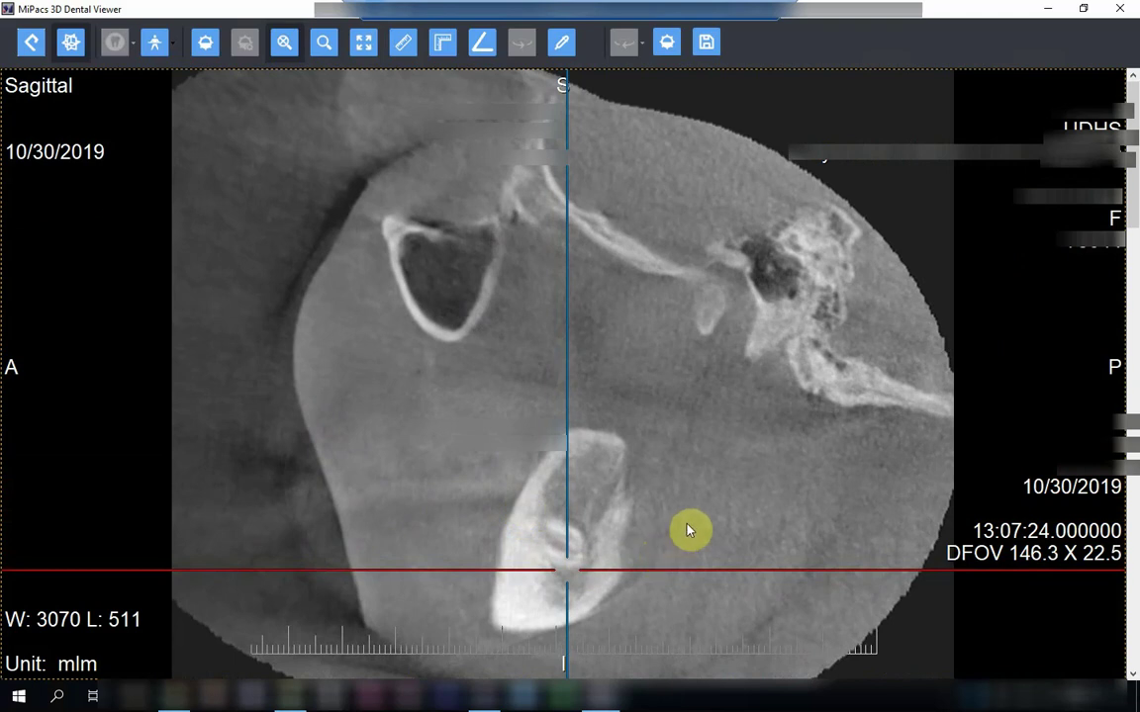
Step: Page through the neighbouring sagittal slices of the lower molar
{"action": "scroll", "coordinate": [688, 527], "scroll_direction": "down", "scroll_amount": 5}
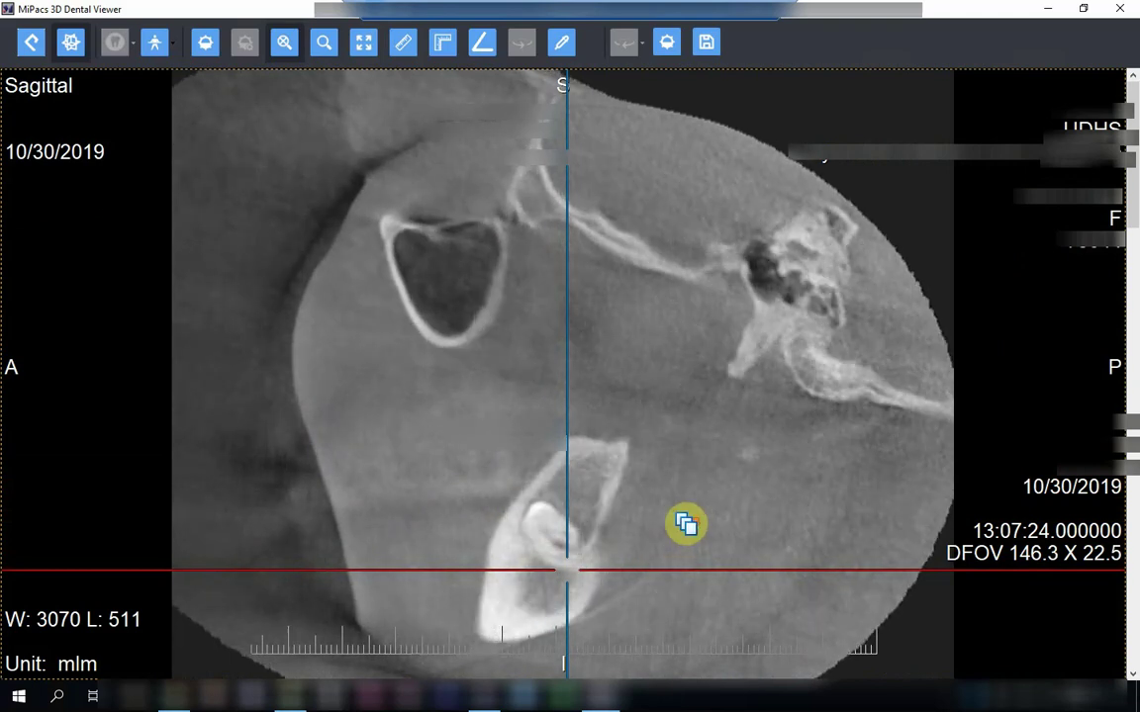
{"action": "scroll", "coordinate": [687, 525], "scroll_direction": "down", "scroll_amount": 5}
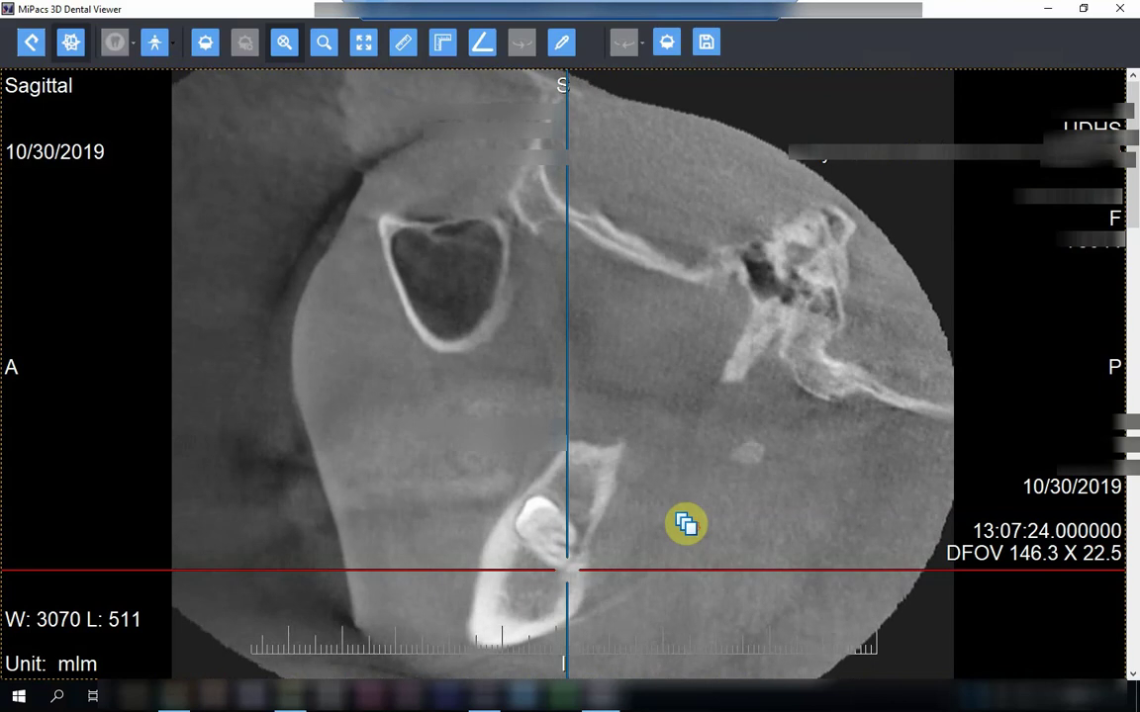
{"action": "scroll", "coordinate": [688, 530], "scroll_direction": "down", "scroll_amount": 2}
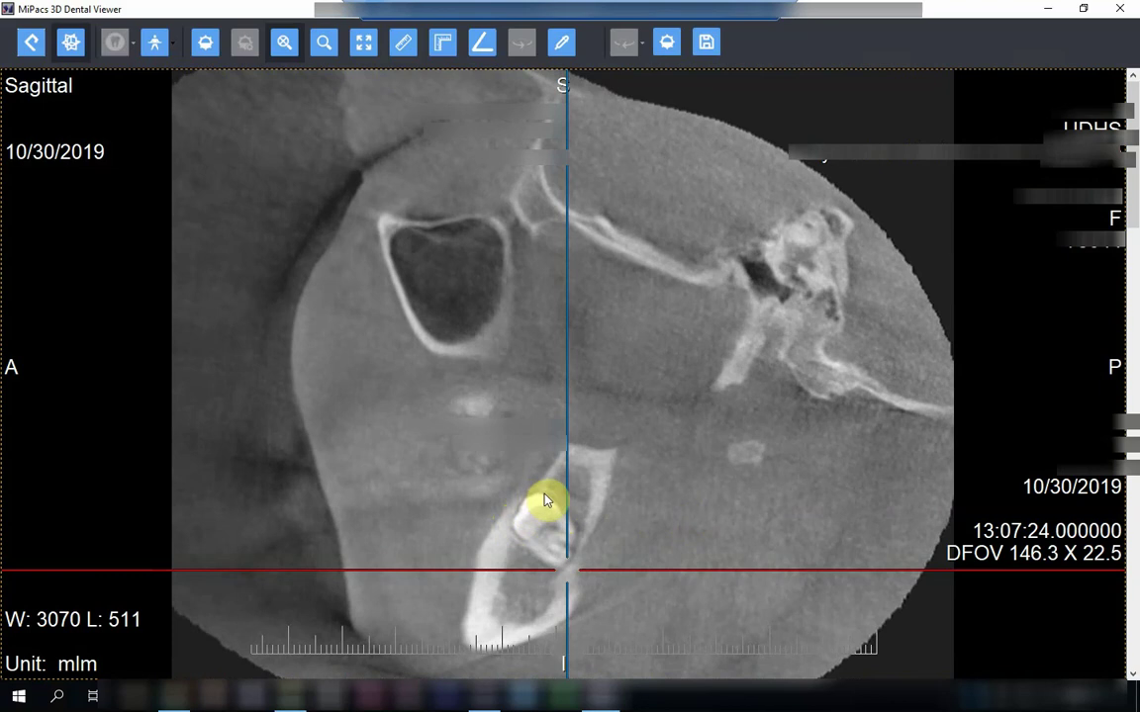
{"action": "scroll", "coordinate": [580, 502], "scroll_direction": "down", "scroll_amount": 2}
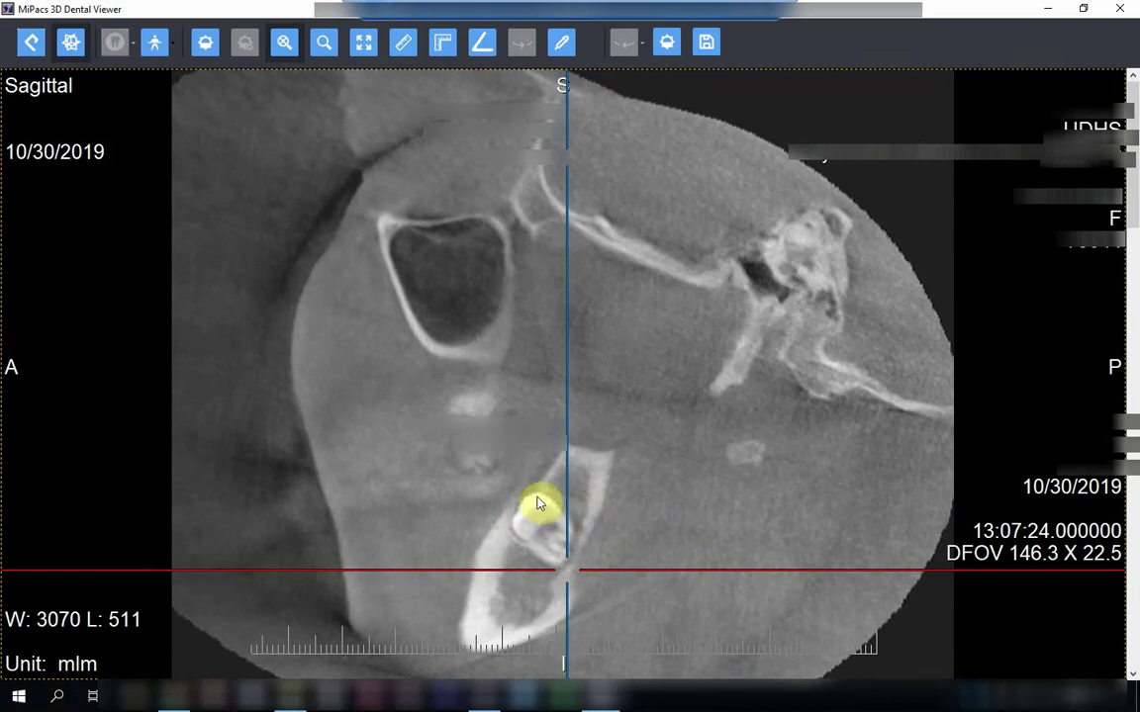
{"action": "left_click", "coordinate": [550, 508]}
{"action": "scroll", "coordinate": [550, 510], "scroll_direction": "down", "scroll_amount": 2}
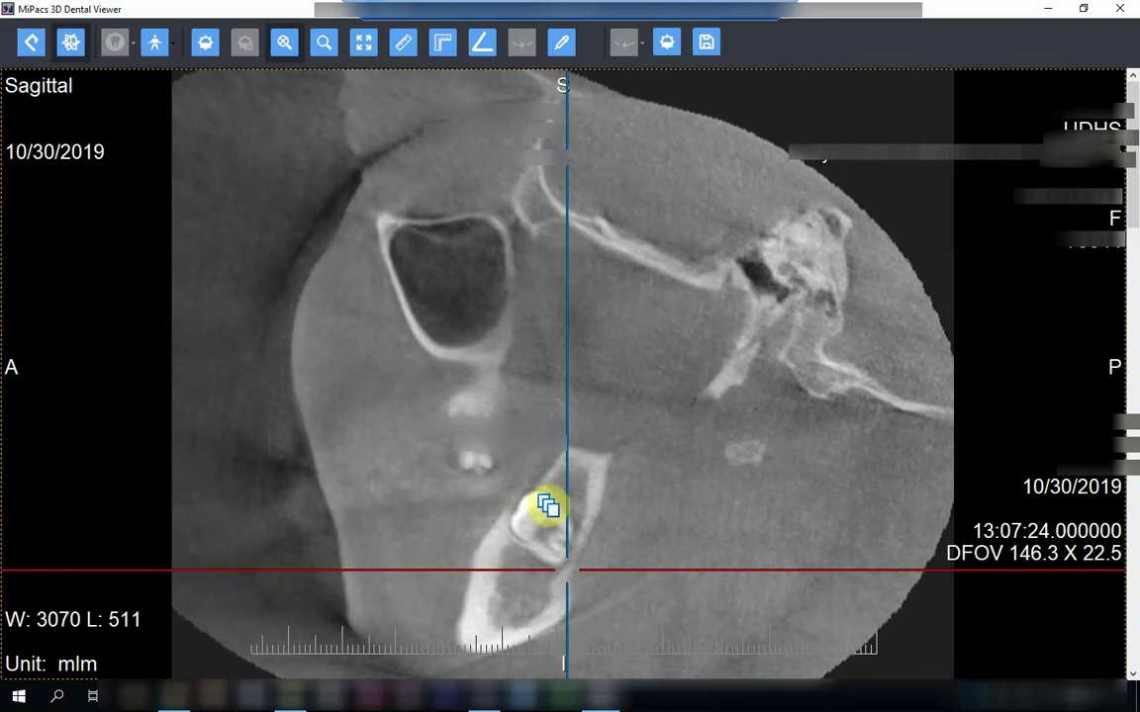
{"action": "scroll", "coordinate": [557, 521], "scroll_direction": "down", "scroll_amount": 3}
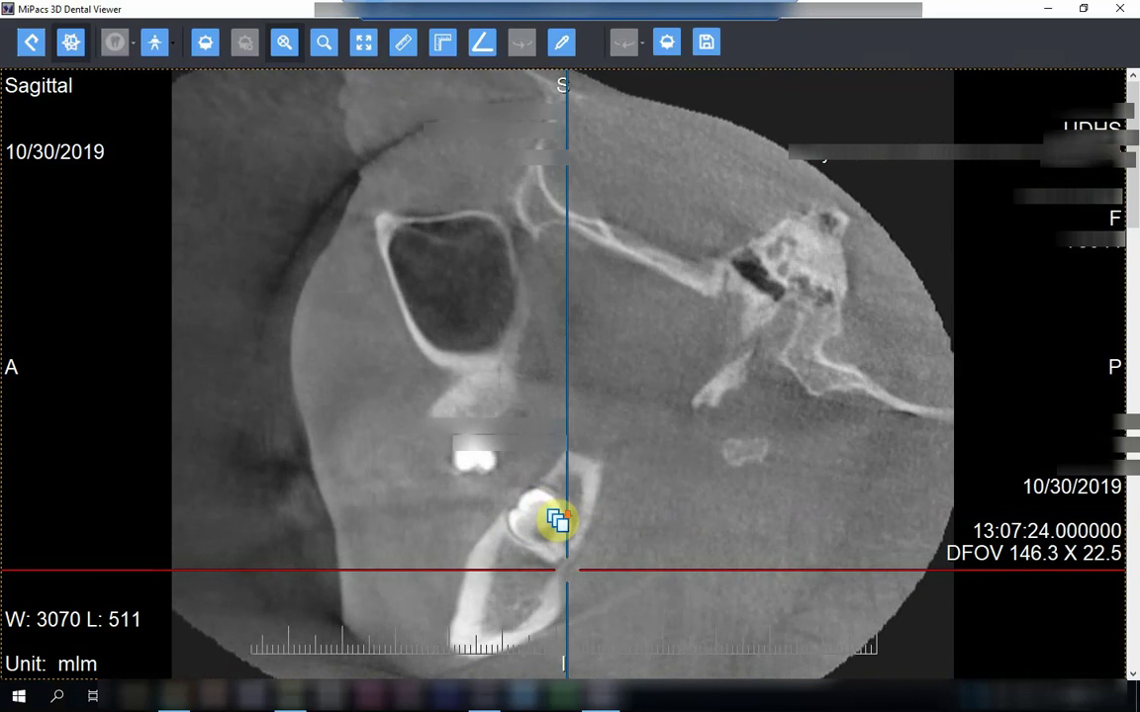
{"action": "scroll", "coordinate": [557, 521], "scroll_direction": "down", "scroll_amount": 3}
{"action": "left_click", "coordinate": [675, 559]}
{"action": "scroll", "coordinate": [673, 554], "scroll_direction": "down", "scroll_amount": 1}
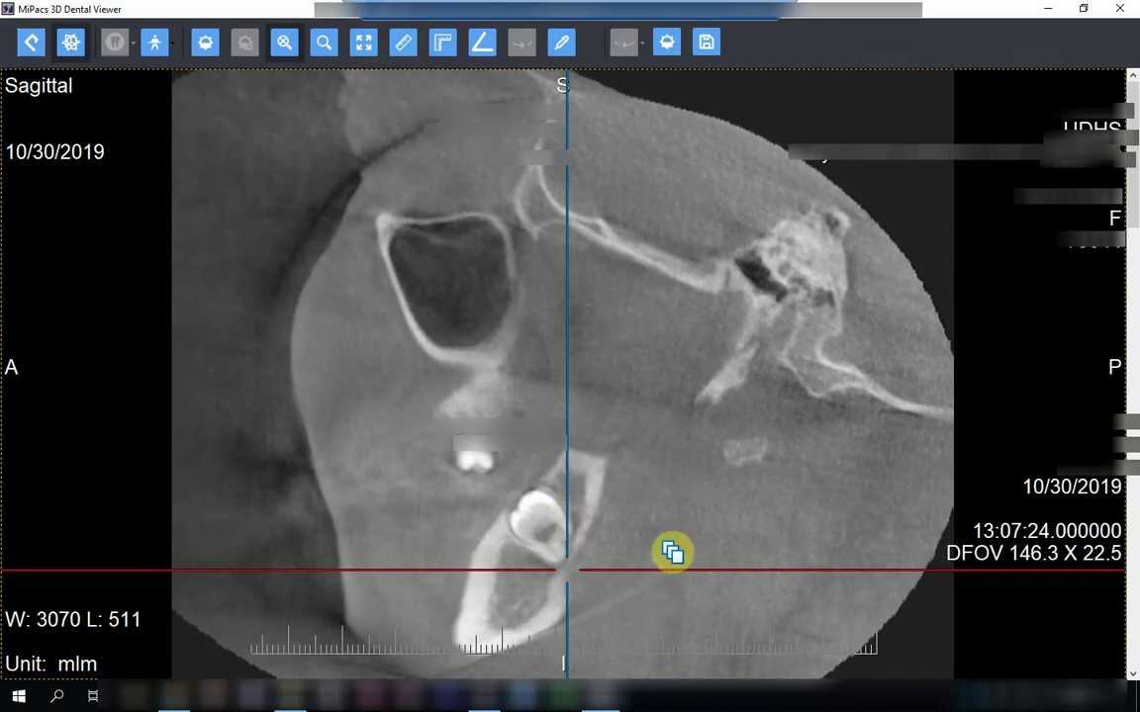
{"action": "scroll", "coordinate": [672, 554], "scroll_direction": "down", "scroll_amount": 3}
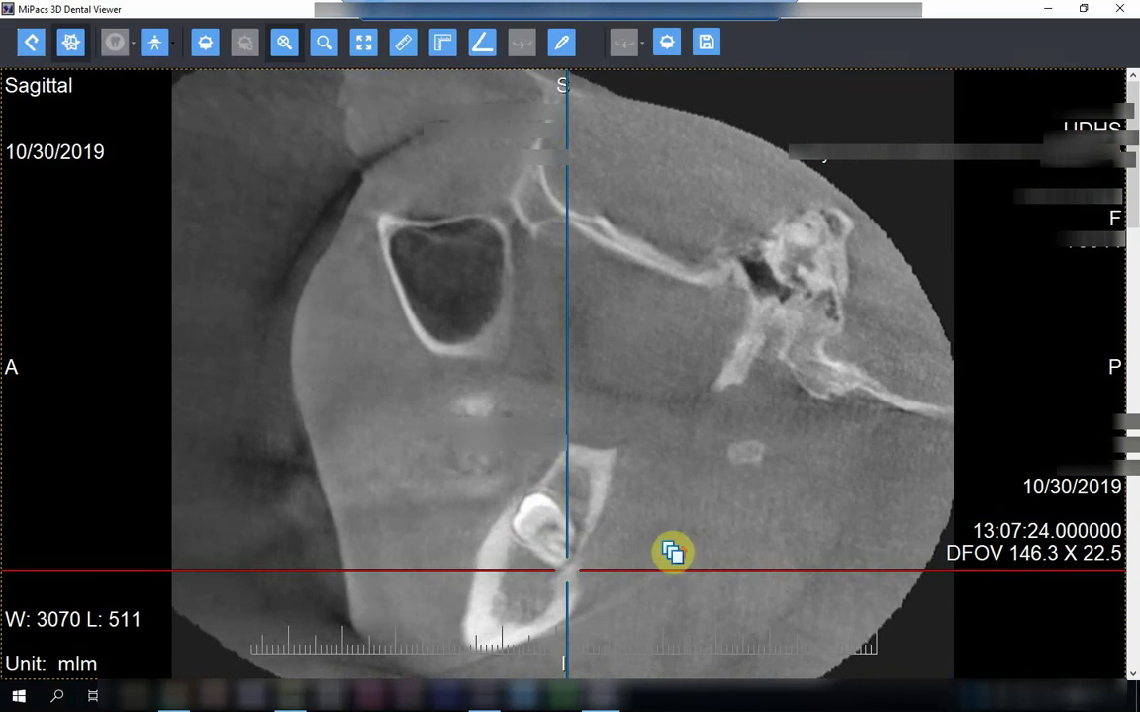
{"action": "scroll", "coordinate": [672, 554], "scroll_direction": "down", "scroll_amount": 1}
{"action": "scroll", "coordinate": [676, 559], "scroll_direction": "down", "scroll_amount": 1}
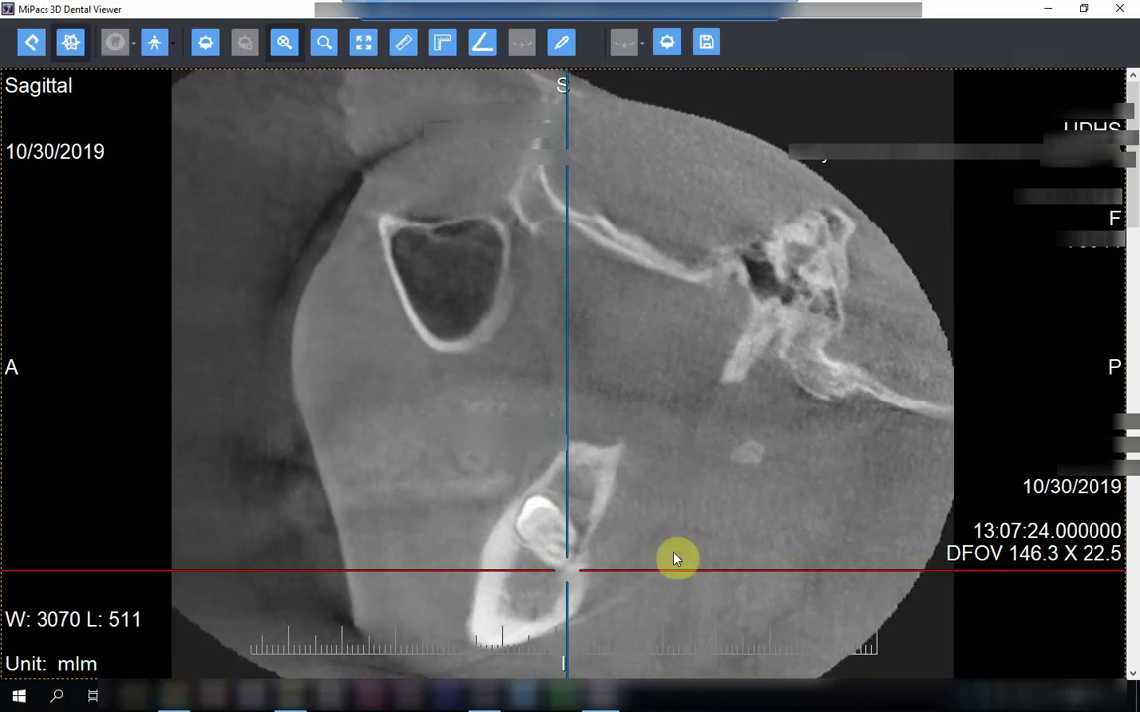
{"action": "scroll", "coordinate": [672, 554], "scroll_direction": "down", "scroll_amount": 1}
{"action": "scroll", "coordinate": [673, 554], "scroll_direction": "down", "scroll_amount": 3}
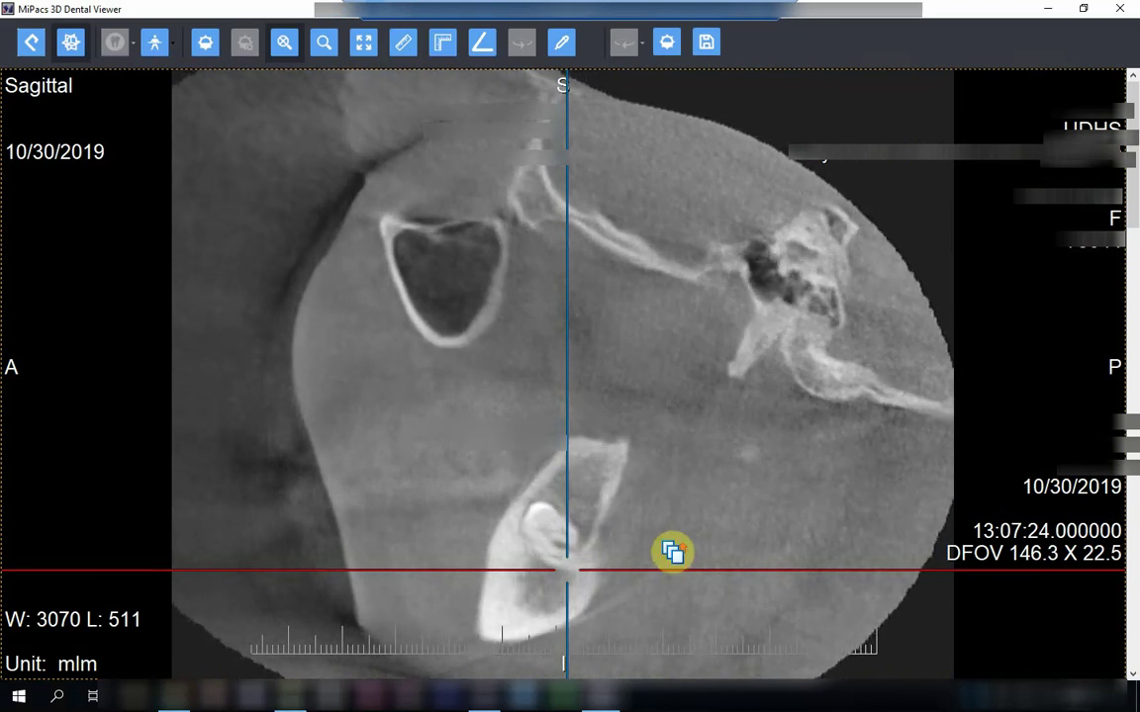
{"action": "scroll", "coordinate": [675, 560], "scroll_direction": "down", "scroll_amount": 2}
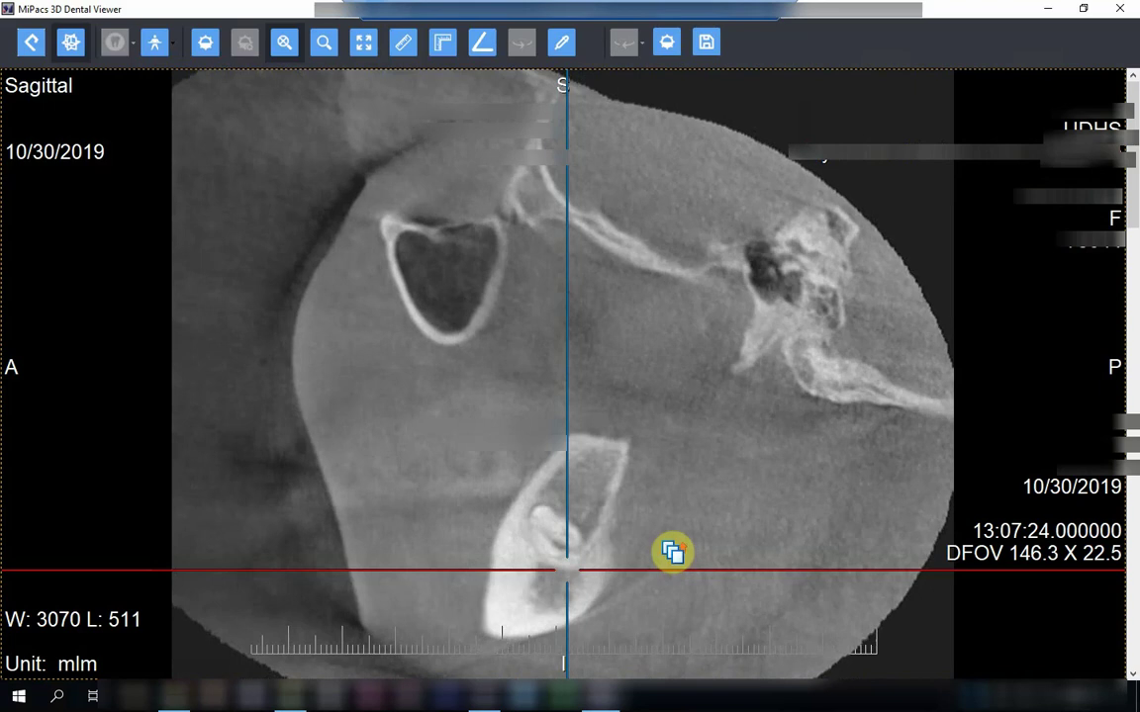
{"action": "scroll", "coordinate": [676, 559], "scroll_direction": "down", "scroll_amount": 1}
{"action": "scroll", "coordinate": [674, 556], "scroll_direction": "down", "scroll_amount": 1}
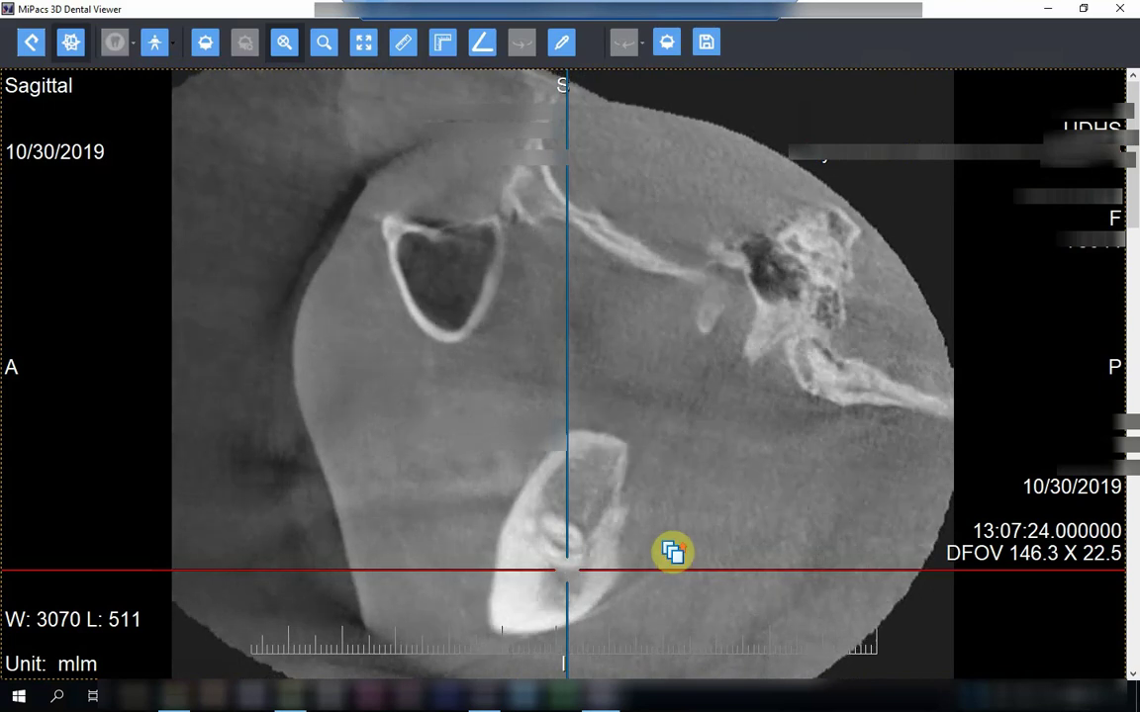
{"action": "scroll", "coordinate": [673, 554], "scroll_direction": "down", "scroll_amount": 1}
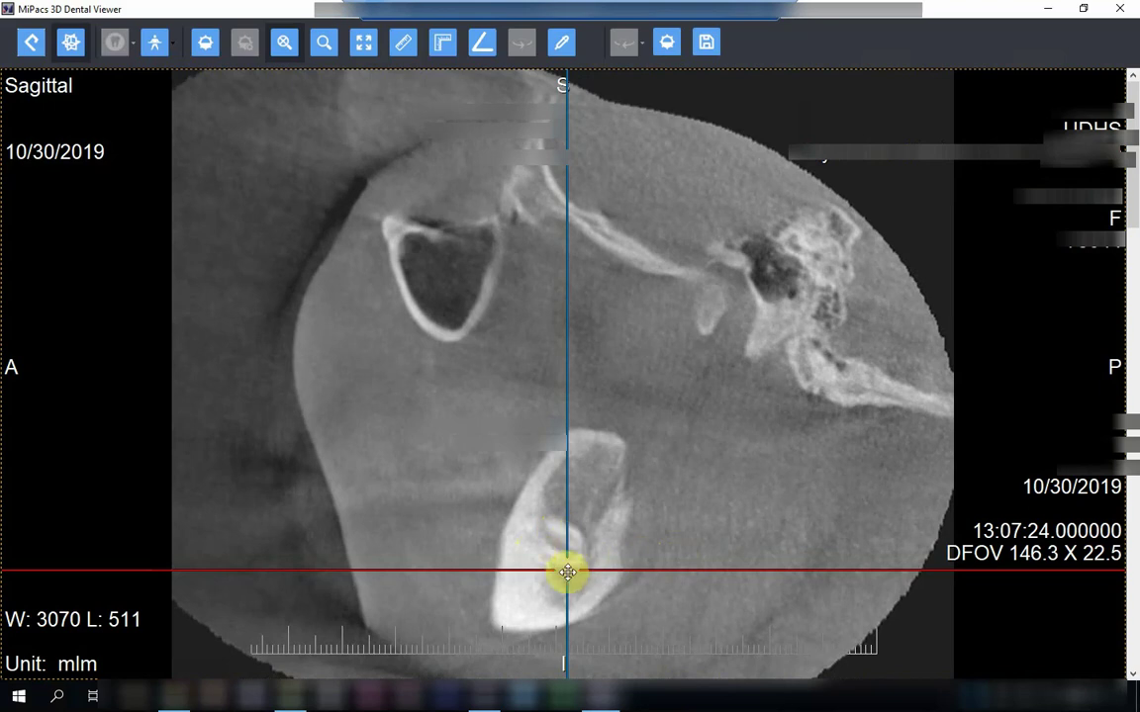
{"action": "scroll", "coordinate": [666, 580], "scroll_direction": "down", "scroll_amount": 5}
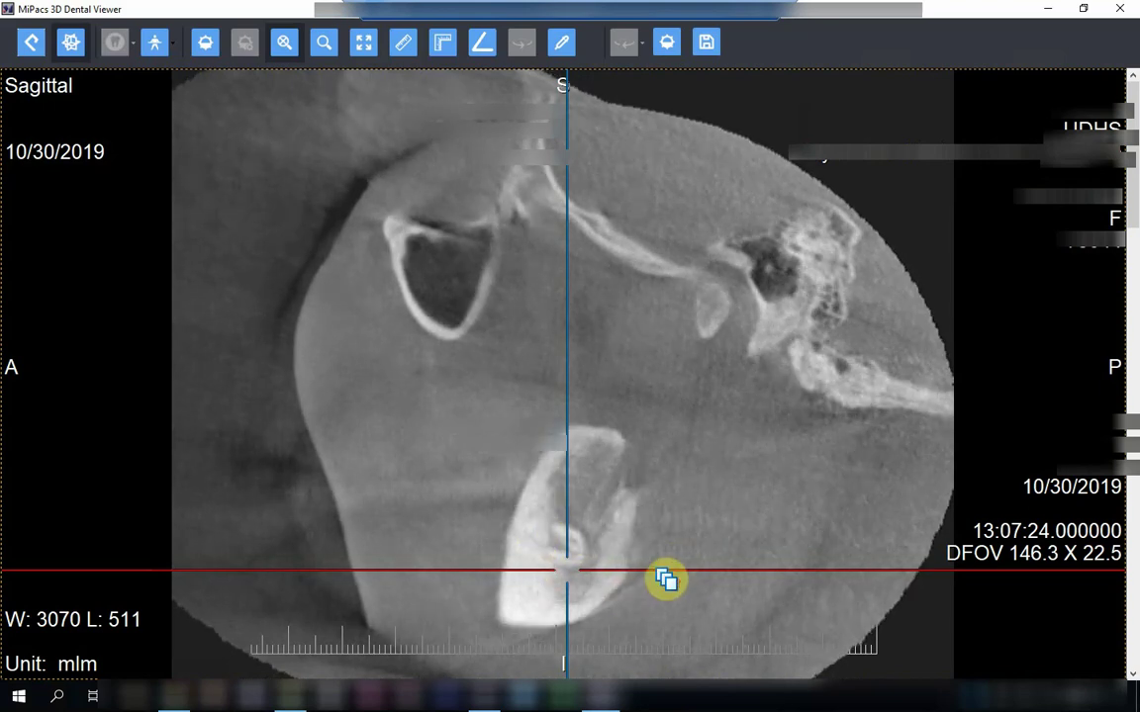
{"action": "scroll", "coordinate": [666, 580], "scroll_direction": "down", "scroll_amount": 6}
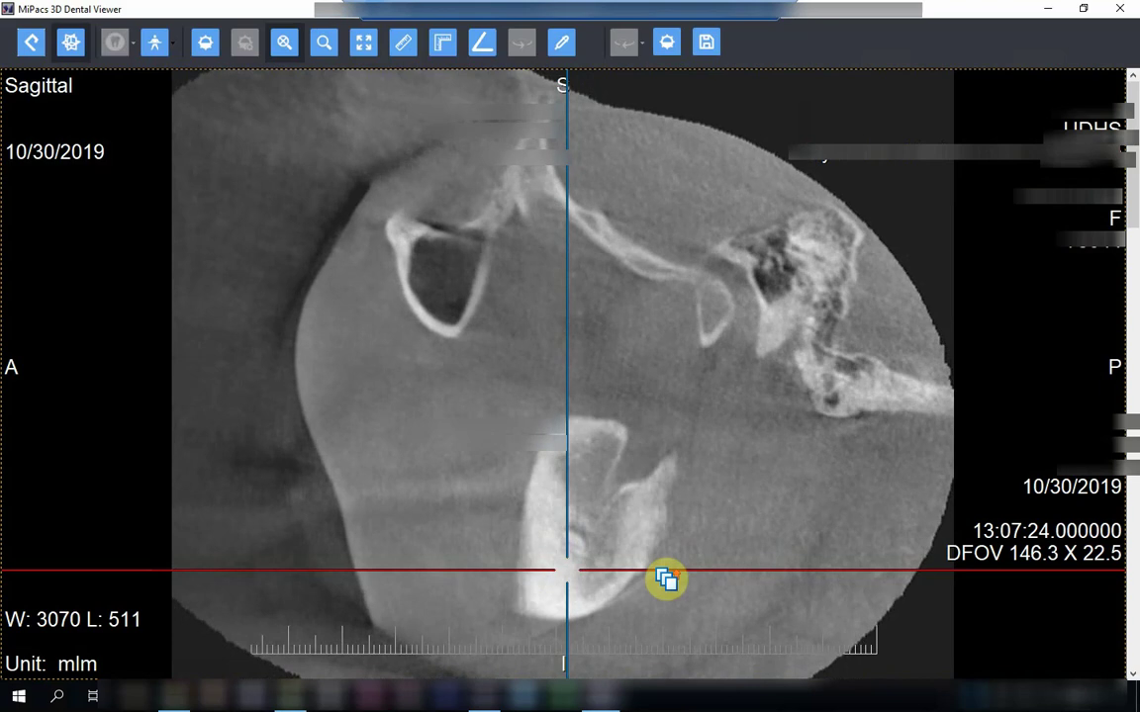
{"action": "scroll", "coordinate": [666, 579], "scroll_direction": "down", "scroll_amount": 5}
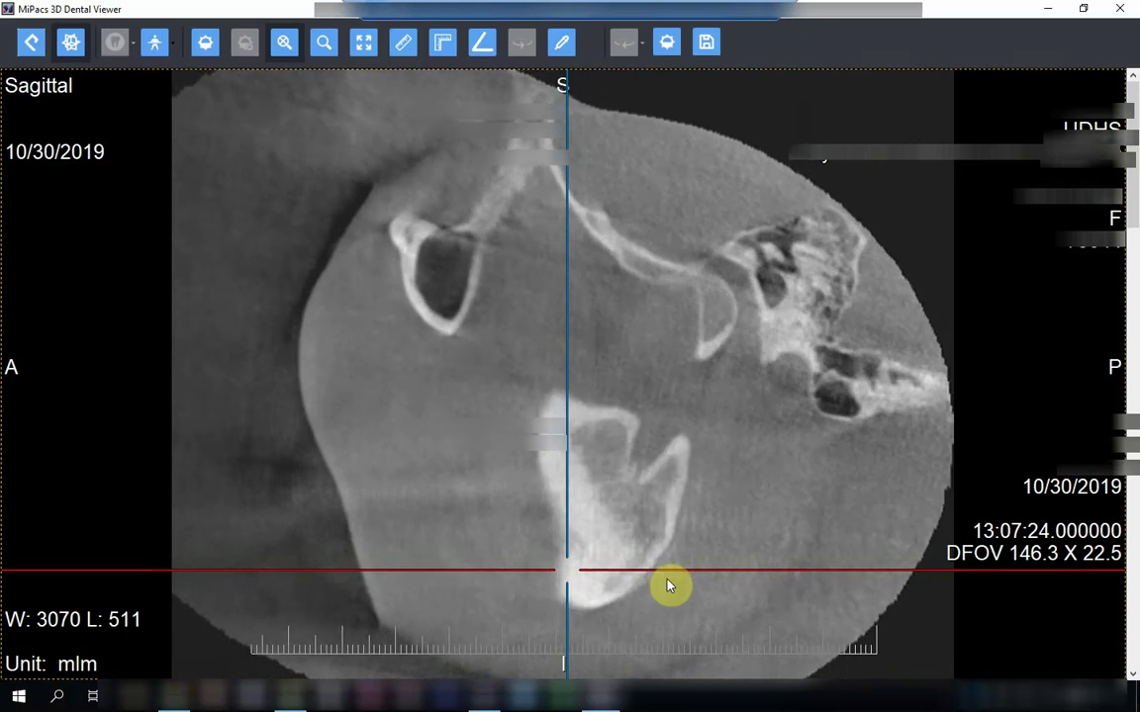
{"action": "scroll", "coordinate": [666, 580], "scroll_direction": "down", "scroll_amount": 2}
{"action": "scroll", "coordinate": [666, 580], "scroll_direction": "down", "scroll_amount": 2}
{"action": "scroll", "coordinate": [666, 580], "scroll_direction": "down", "scroll_amount": 6}
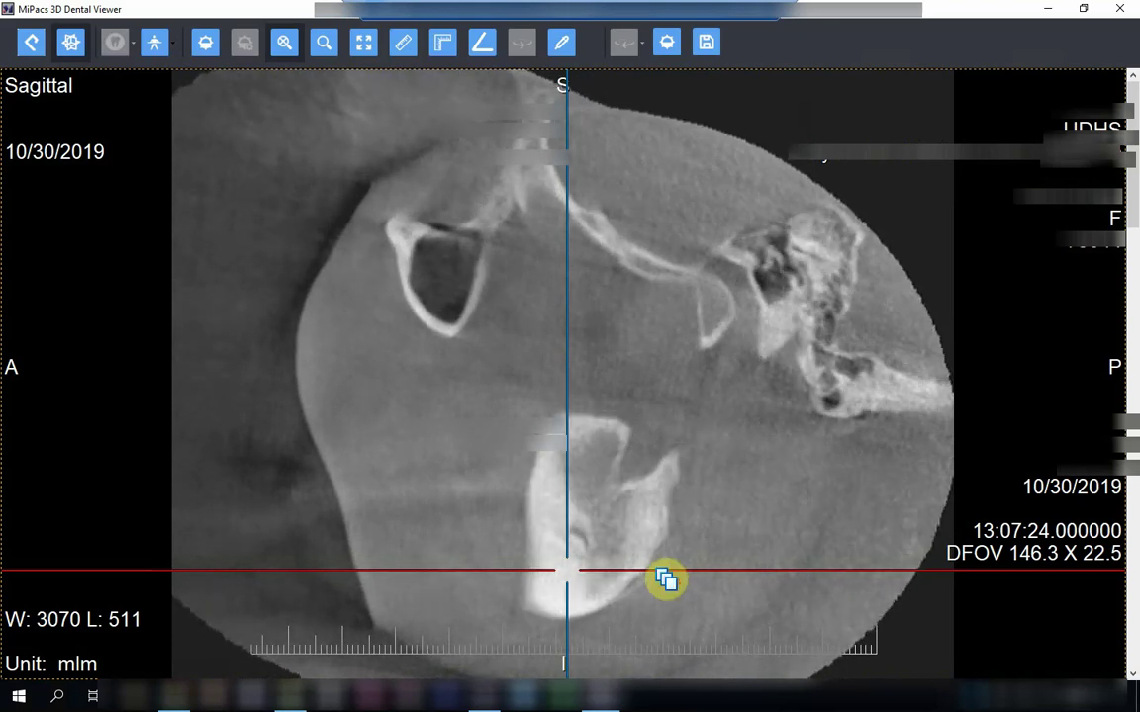
{"action": "scroll", "coordinate": [666, 579], "scroll_direction": "down", "scroll_amount": 3}
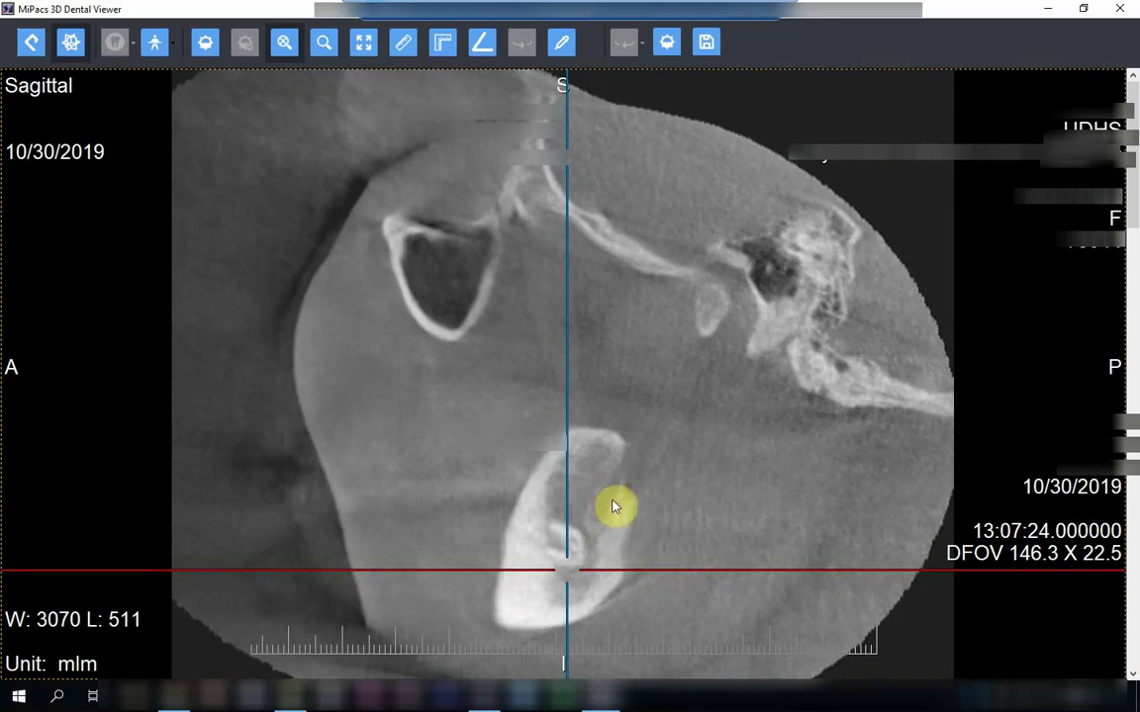
{"action": "scroll", "coordinate": [654, 542], "scroll_direction": "down", "scroll_amount": 4}
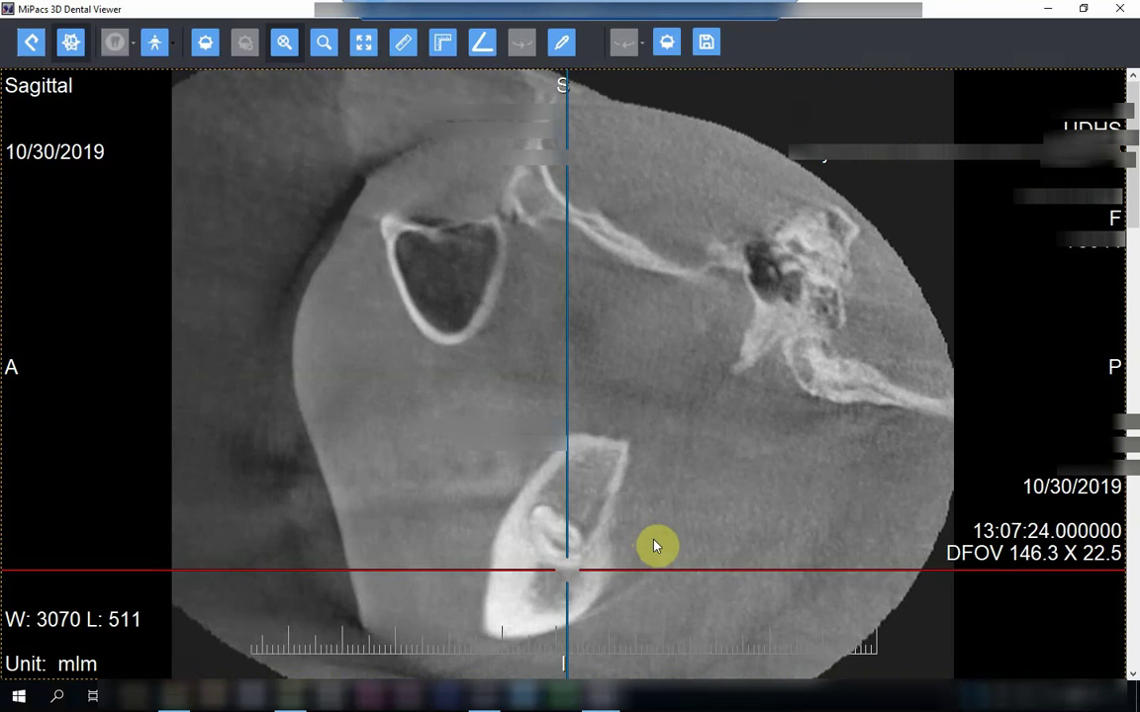
{"action": "scroll", "coordinate": [656, 544], "scroll_direction": "down", "scroll_amount": 3}
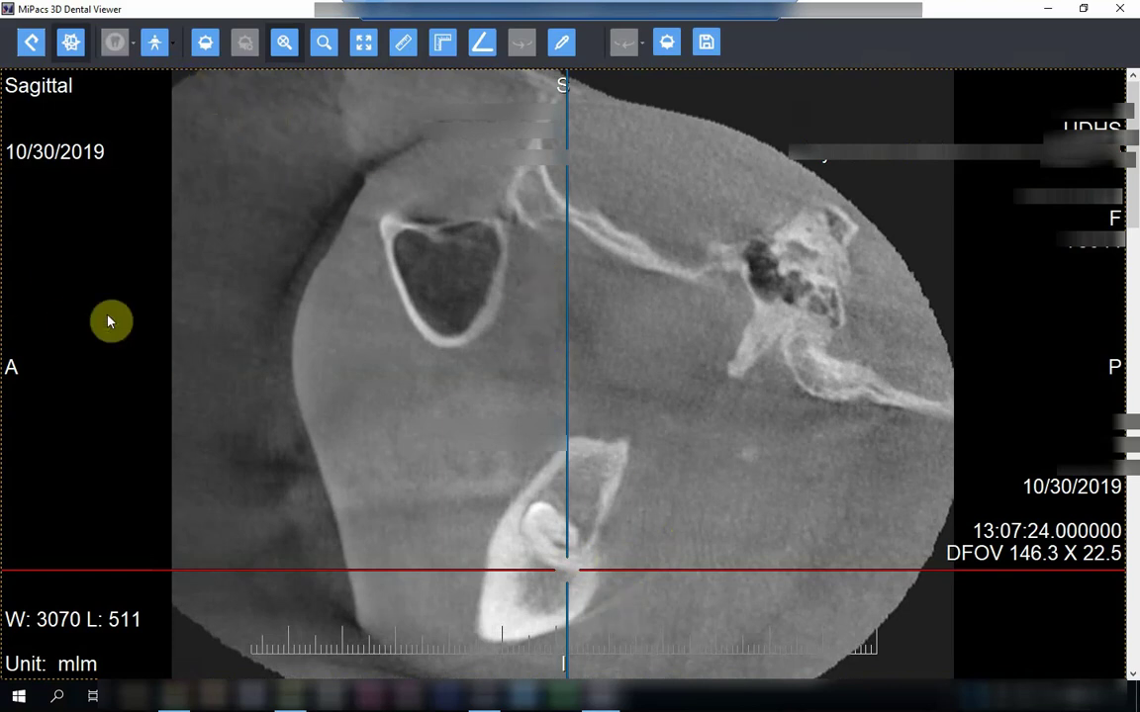
Step: Return to the four-pane layout, zoom out slightly, and page through coronal slices
{"action": "double_click", "coordinate": [131, 303]}
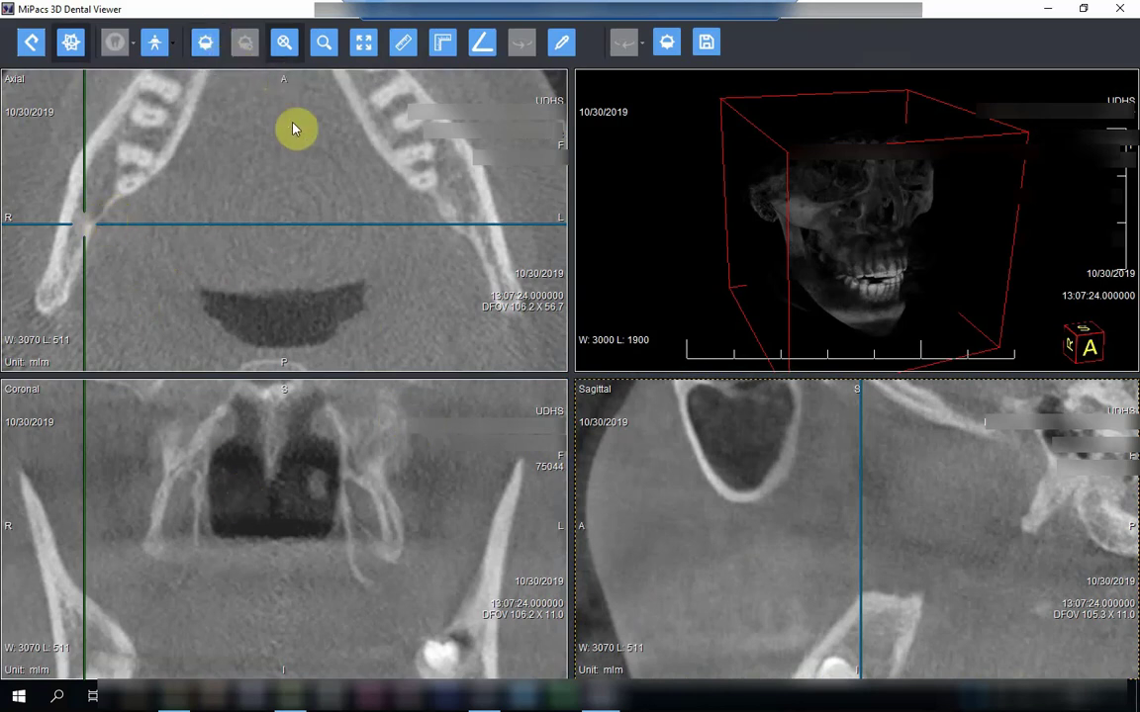
{"action": "left_click_drag", "start_coordinate": [298, 198], "coordinate": [303, 119]}
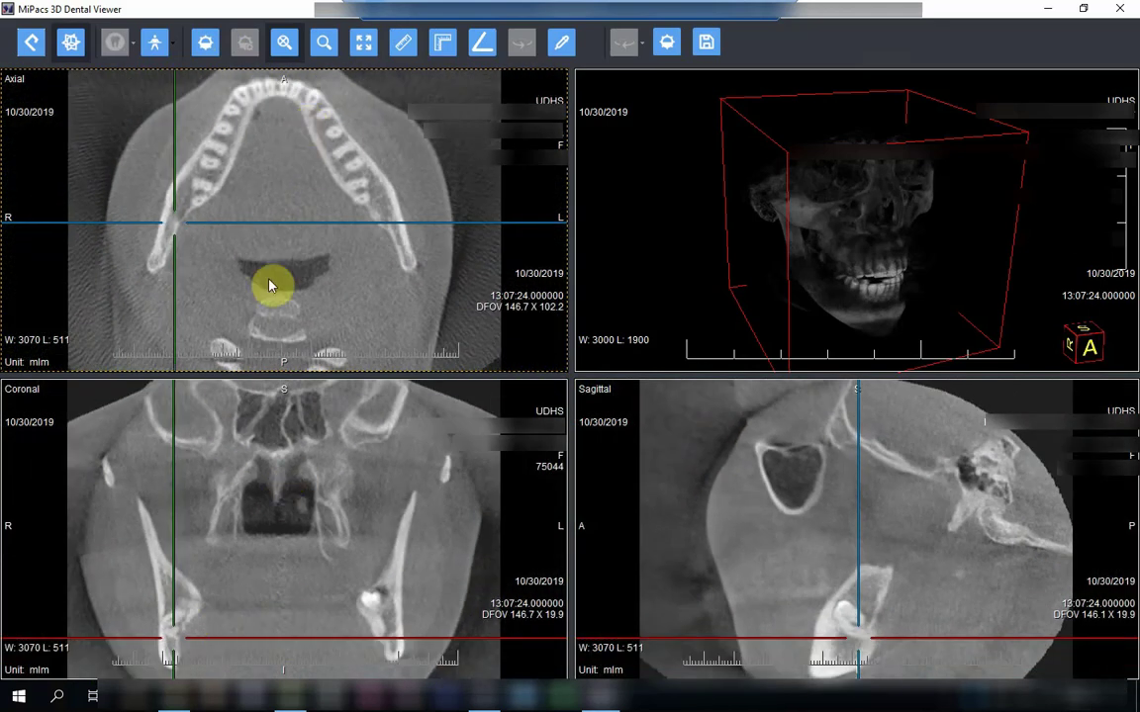
{"action": "scroll", "coordinate": [245, 578], "scroll_direction": "down", "scroll_amount": 3}
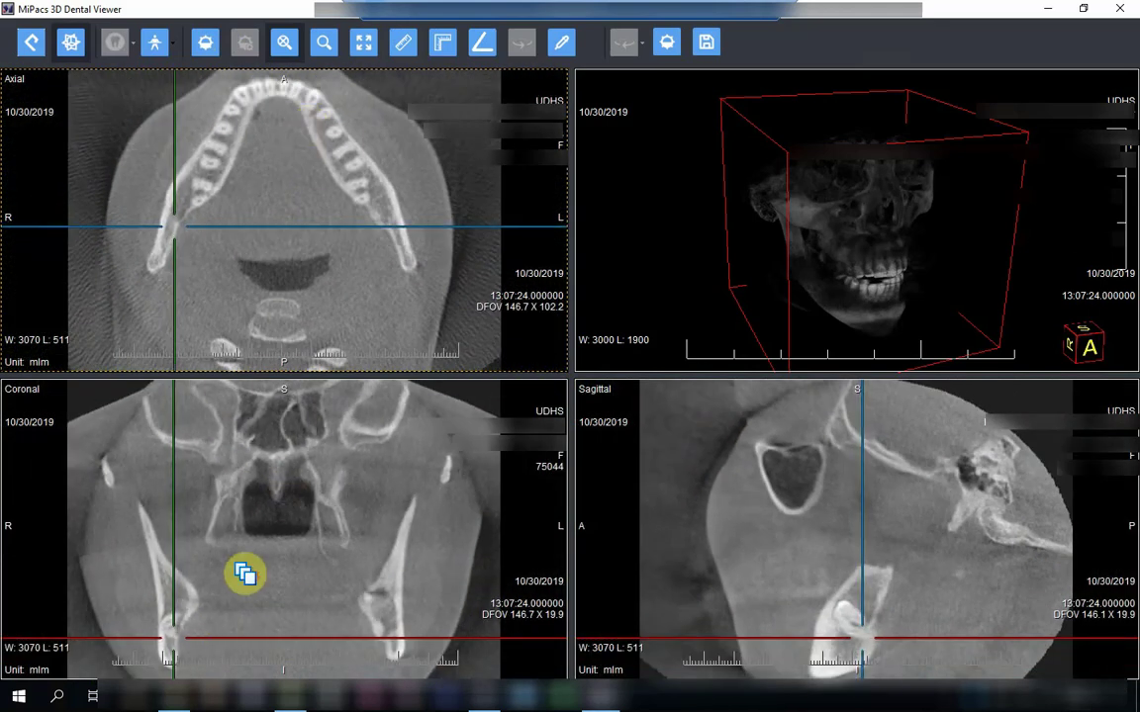
{"action": "scroll", "coordinate": [245, 575], "scroll_direction": "down", "scroll_amount": 4}
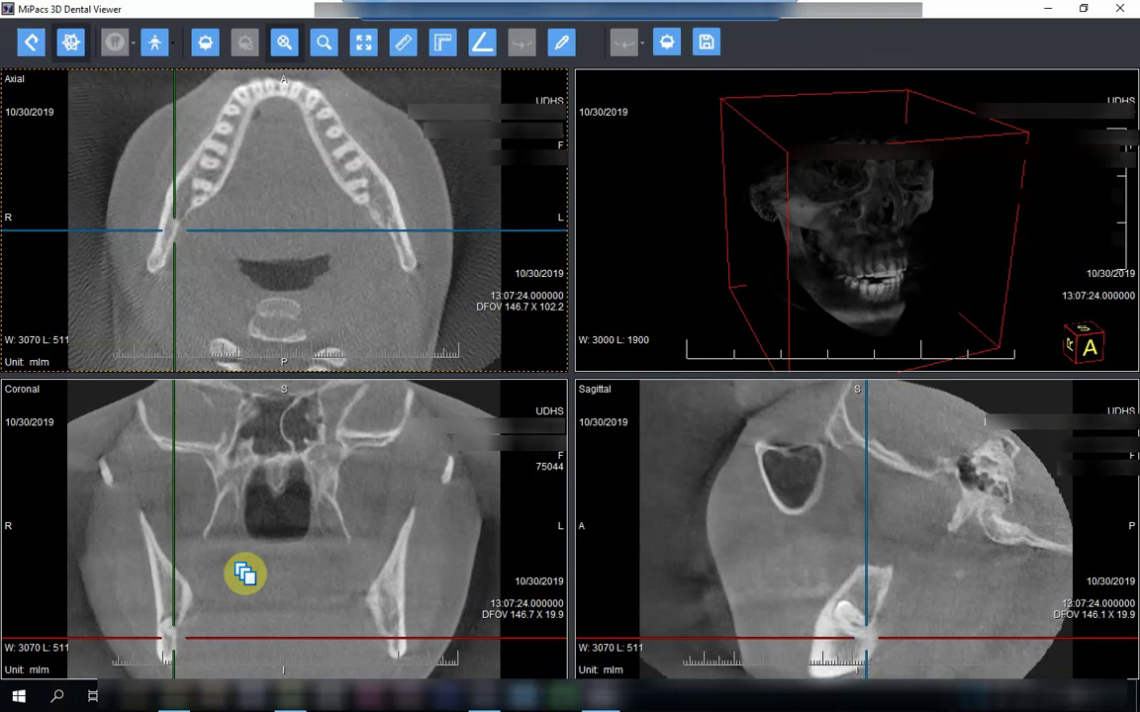
{"action": "scroll", "coordinate": [246, 575], "scroll_direction": "down", "scroll_amount": 4}
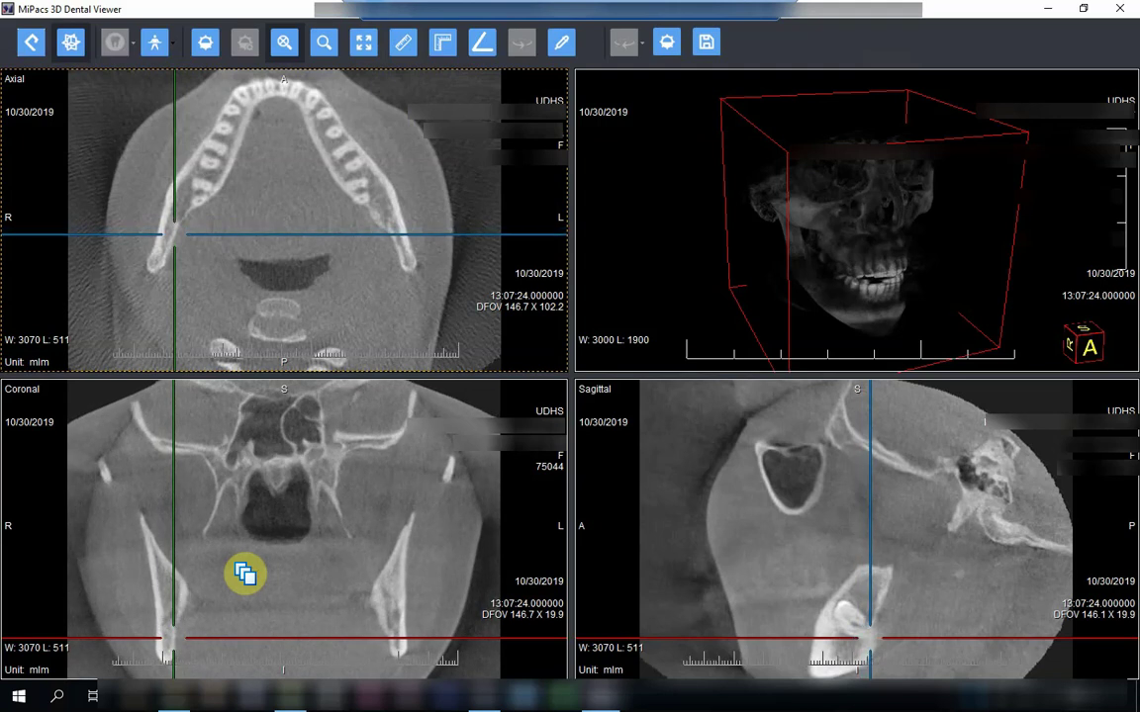
{"action": "scroll", "coordinate": [246, 575], "scroll_direction": "down", "scroll_amount": 2}
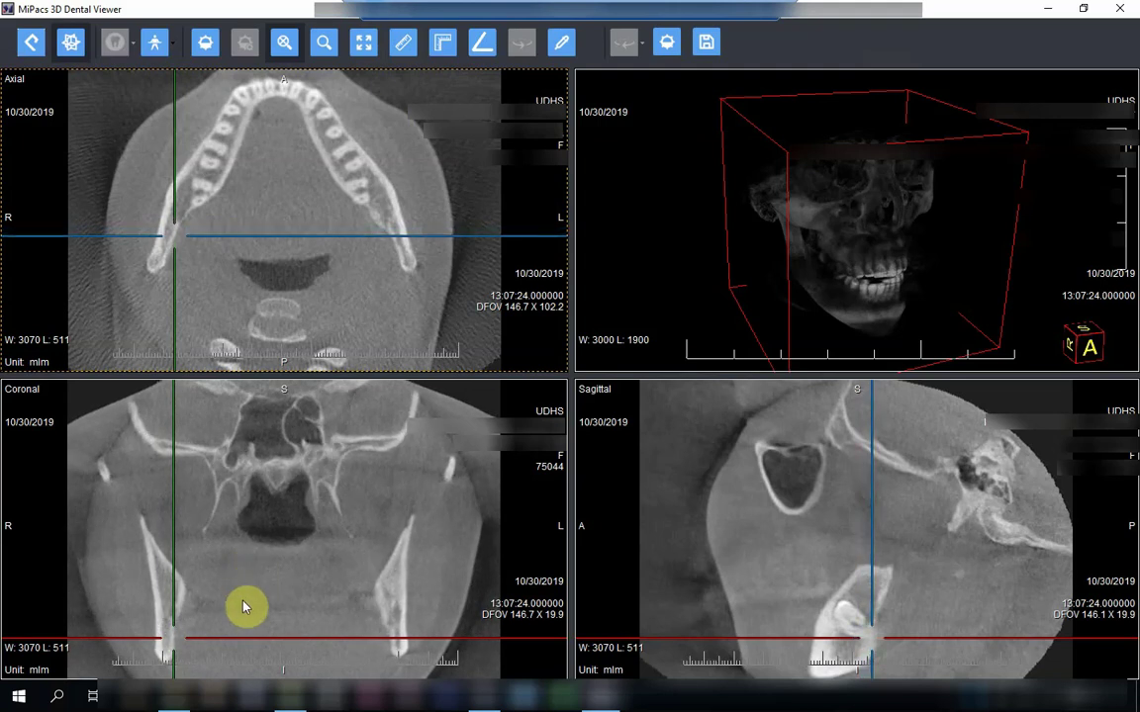
Step: Shift the sagittal plane slightly left and re-centre the crosshair on the right lower jaw
{"action": "left_click_drag", "start_coordinate": [173, 631], "coordinate": [165, 633]}
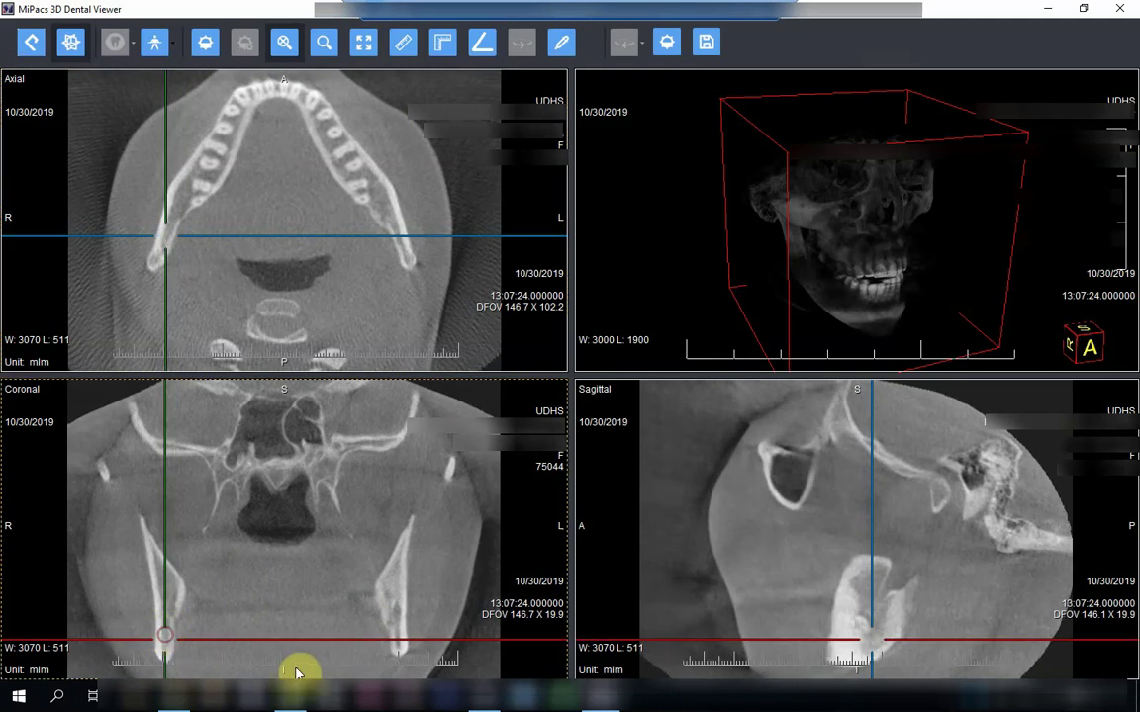
{"action": "scroll", "coordinate": [269, 589], "scroll_direction": "up", "scroll_amount": 6}
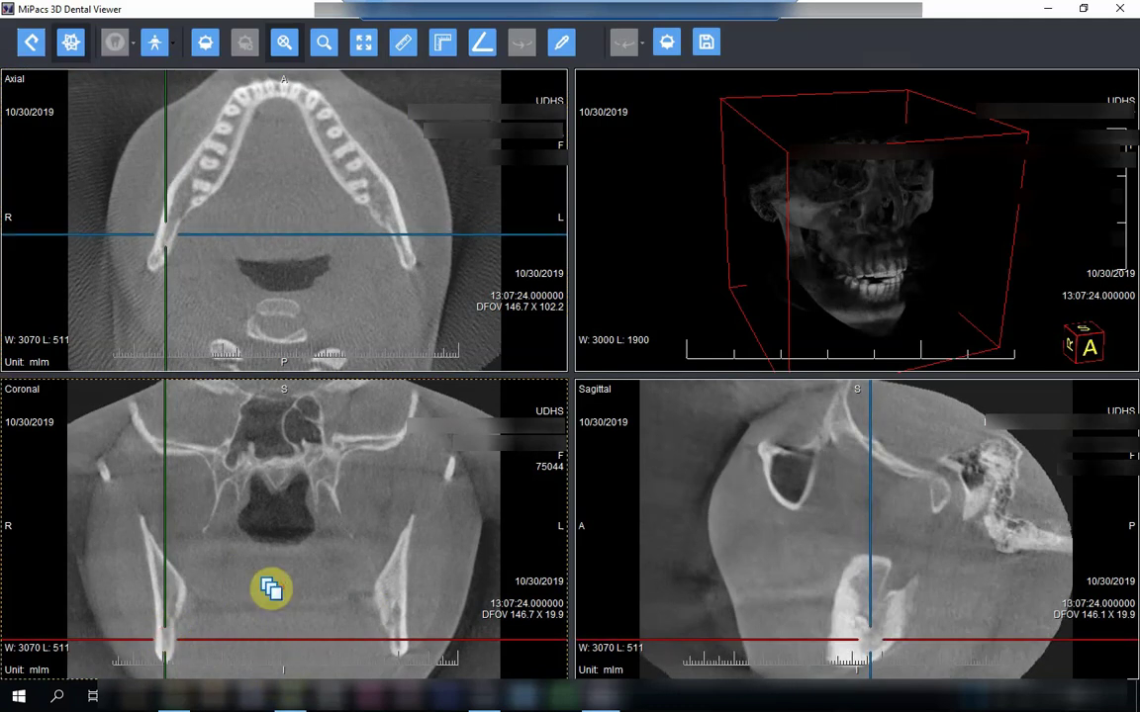
{"action": "scroll", "coordinate": [271, 589], "scroll_direction": "up", "scroll_amount": 2}
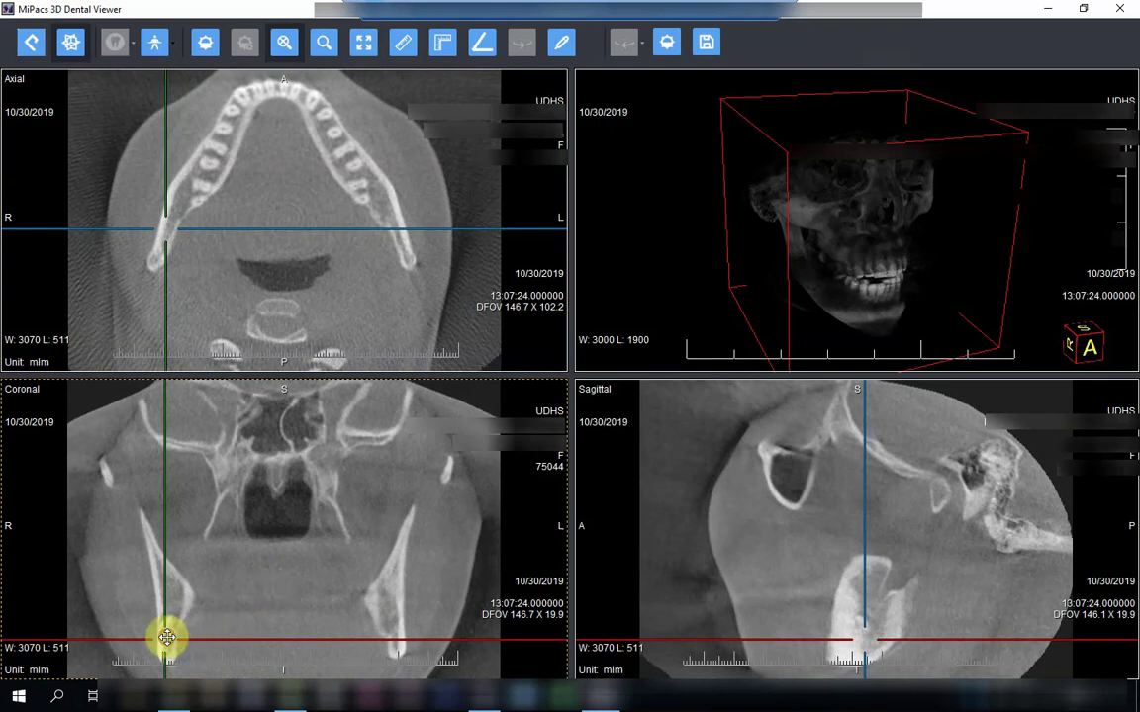
{"action": "left_click_drag", "start_coordinate": [166, 637], "coordinate": [170, 634]}
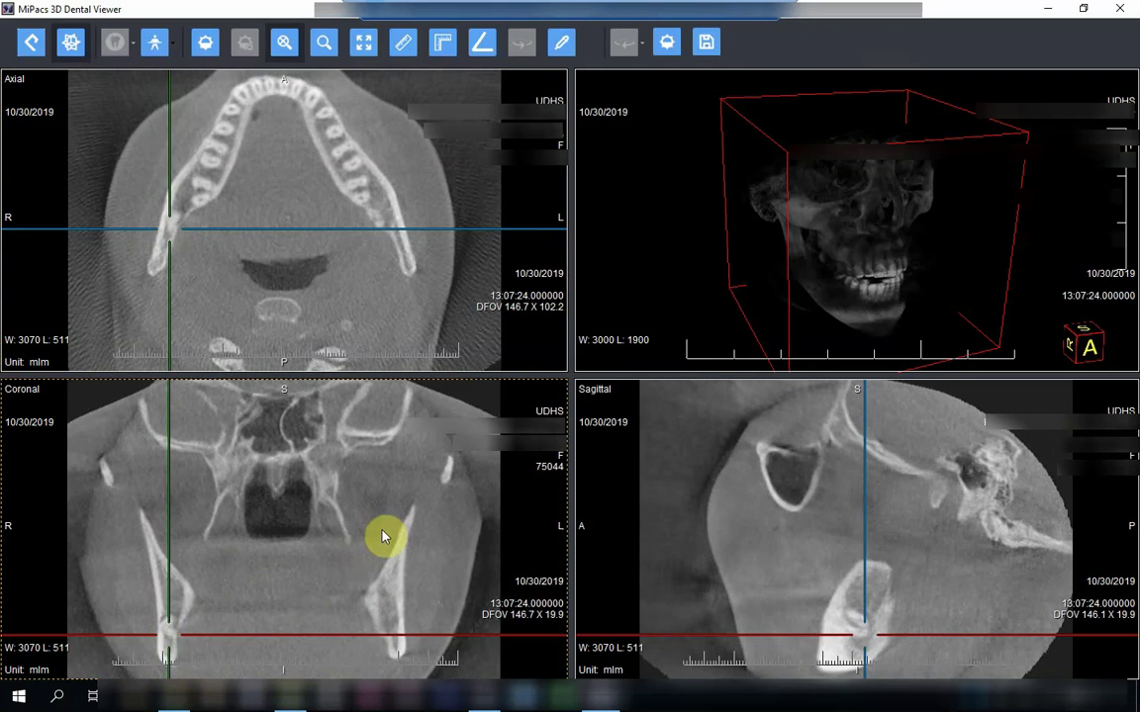
Step: Magnify the coronal jaw, page its slices, then raise the axial slice to the molar crowns
{"action": "left_click", "coordinate": [324, 42]}
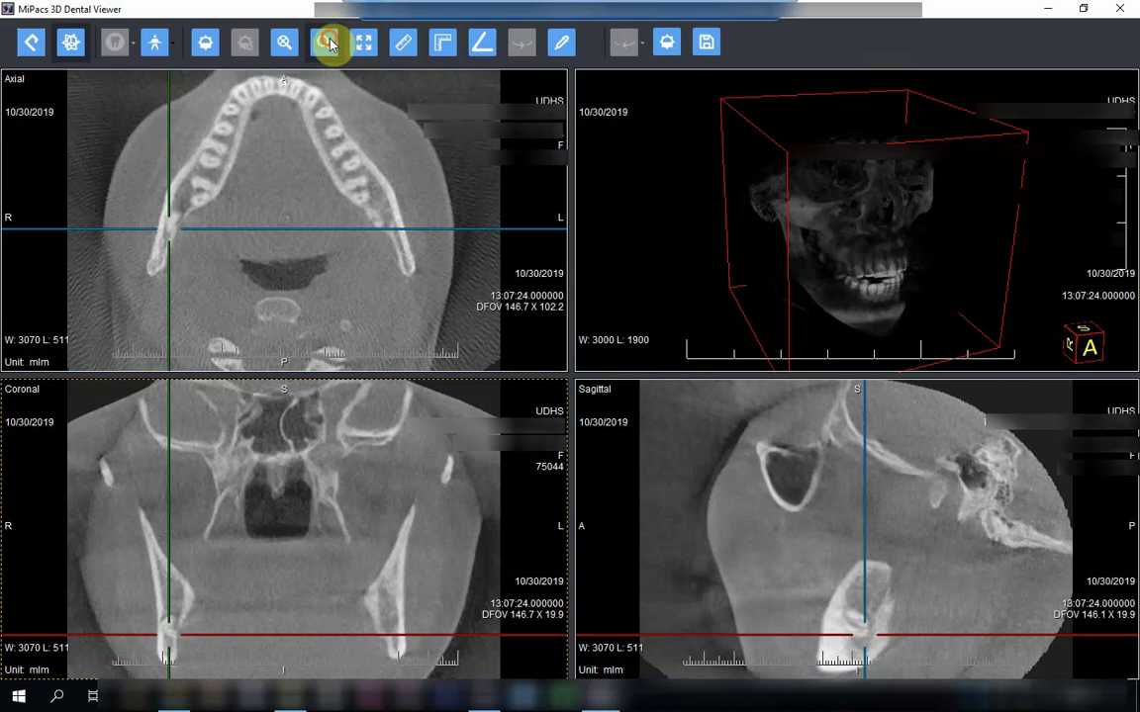
{"action": "left_click_drag", "start_coordinate": [205, 609], "coordinate": [176, 633]}
{"action": "scroll", "coordinate": [249, 618], "scroll_direction": "down", "scroll_amount": 5}
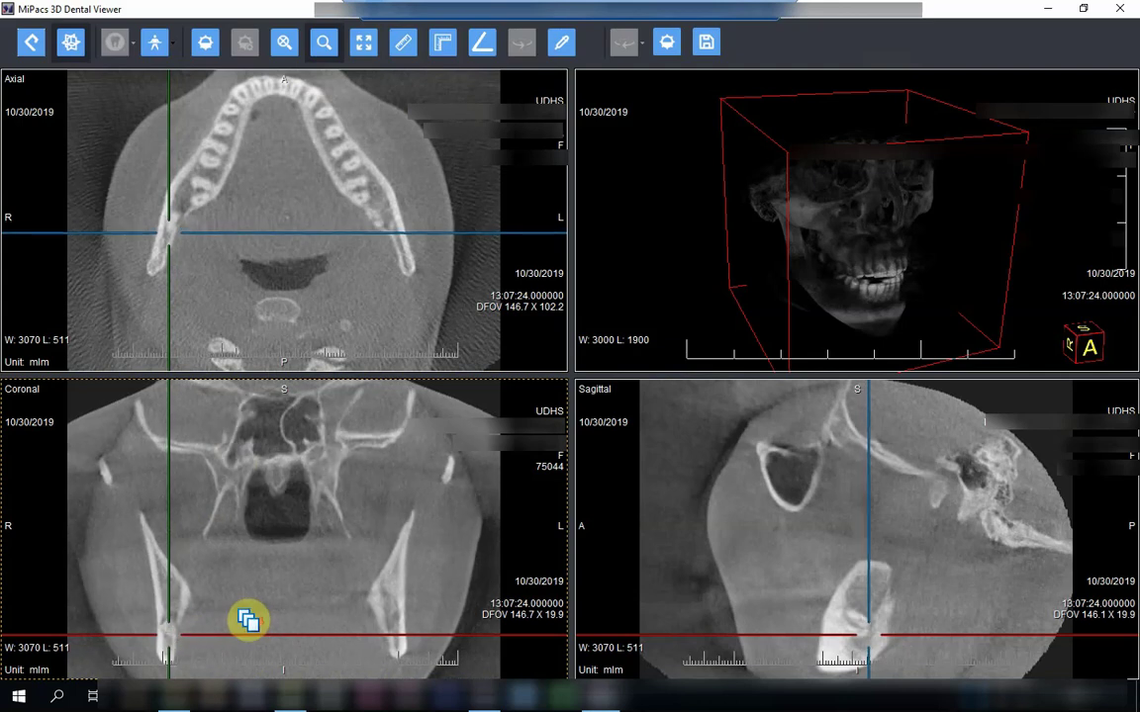
{"action": "scroll", "coordinate": [248, 619], "scroll_direction": "down", "scroll_amount": 8}
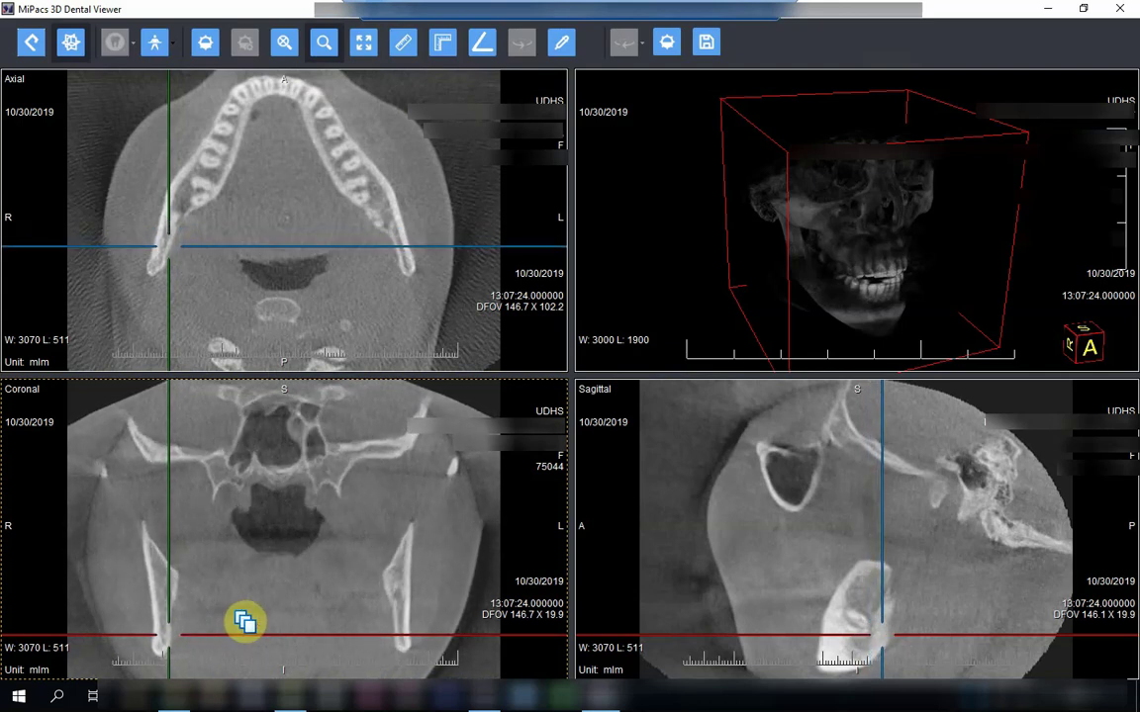
{"action": "scroll", "coordinate": [245, 622], "scroll_direction": "up", "scroll_amount": 10}
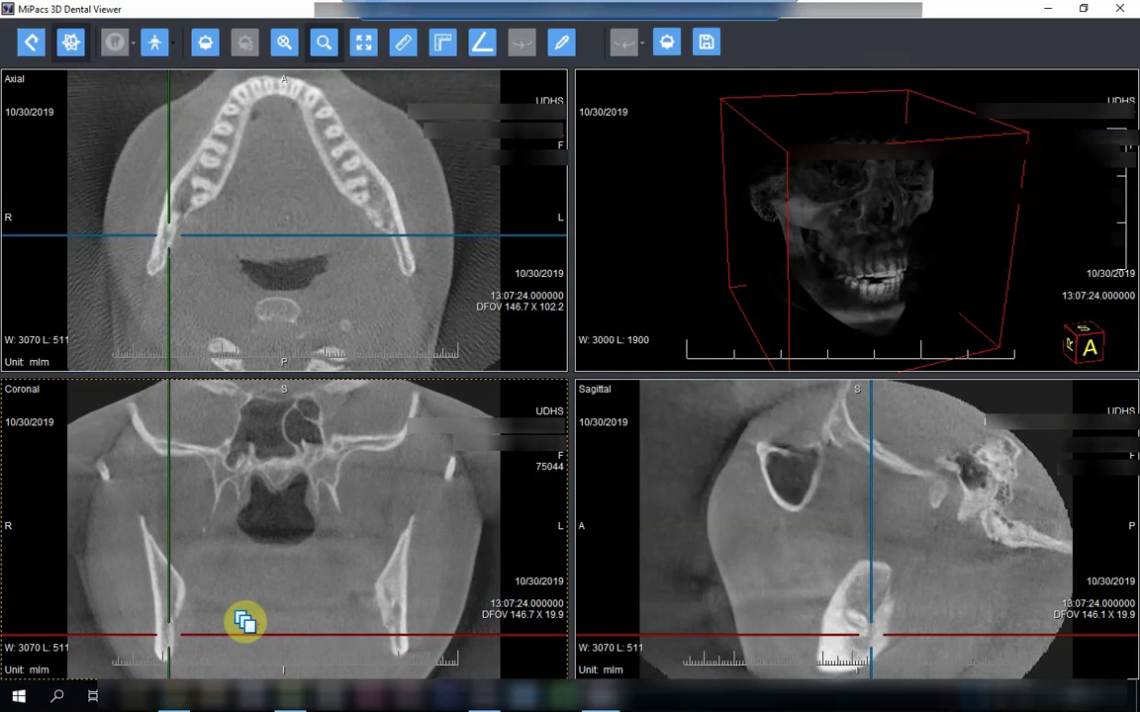
{"action": "scroll", "coordinate": [246, 621], "scroll_direction": "up", "scroll_amount": 12}
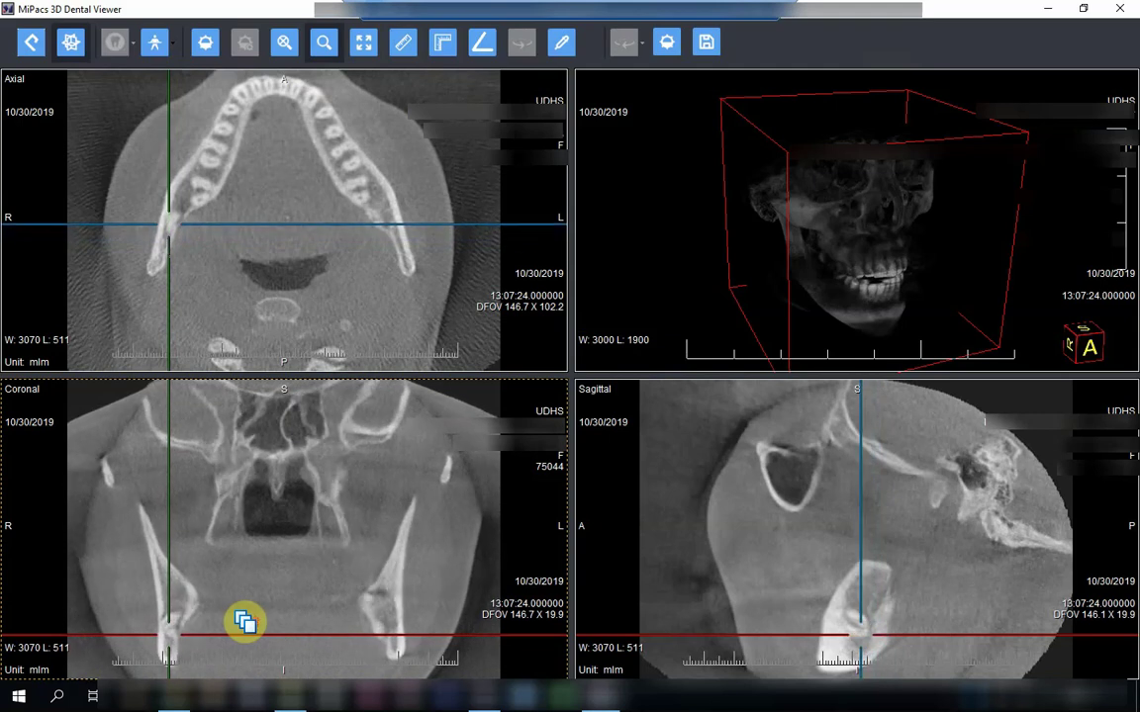
{"action": "scroll", "coordinate": [244, 618], "scroll_direction": "down", "scroll_amount": 2}
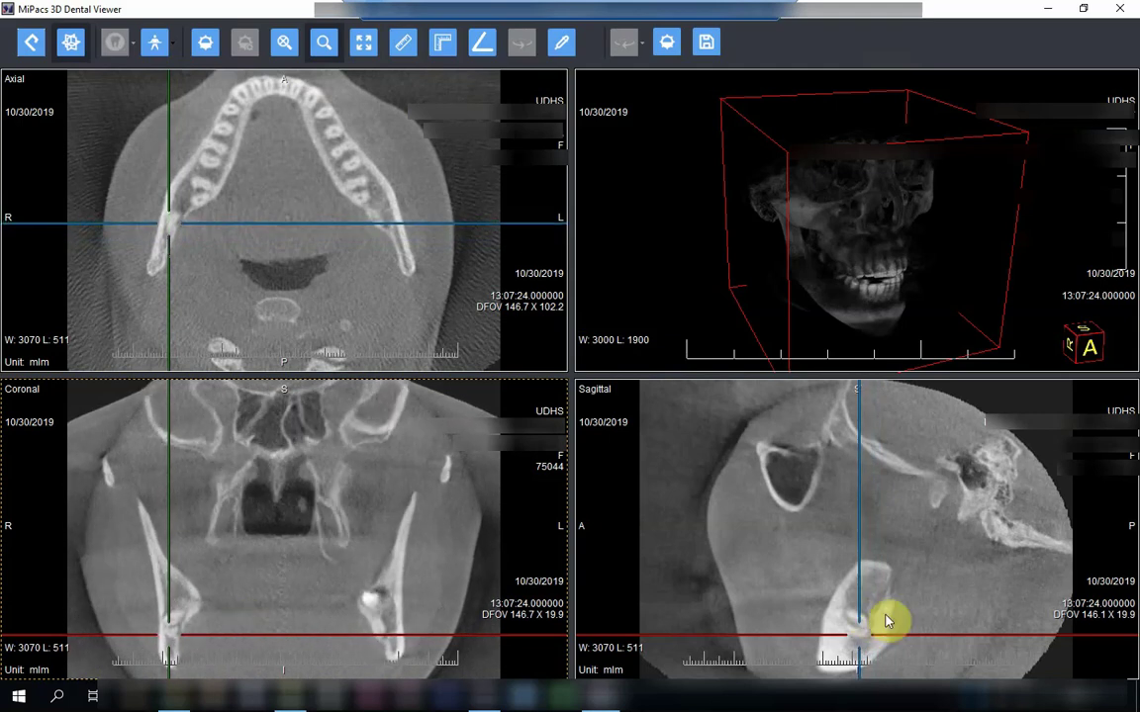
{"action": "left_click_drag", "start_coordinate": [857, 628], "coordinate": [875, 604]}
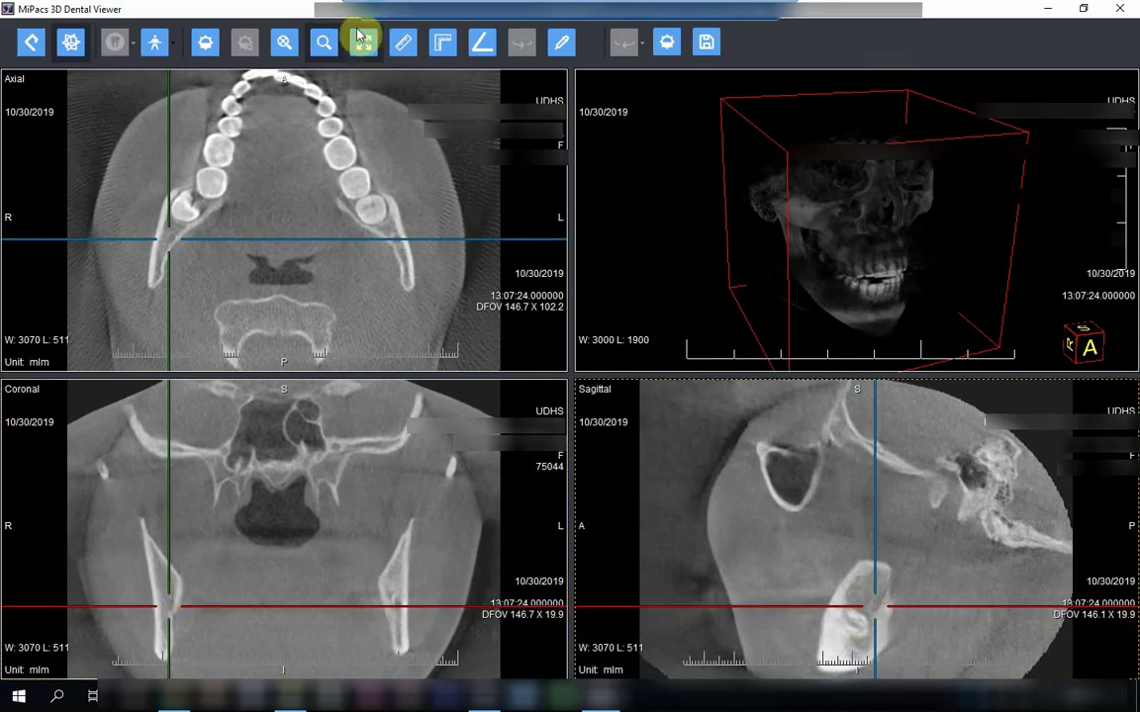
Step: Magnify the right jaw bone in the coronal view, page slices, and nudge the axial slice lower
{"action": "left_click", "coordinate": [323, 42]}
{"action": "left_click", "coordinate": [170, 604]}
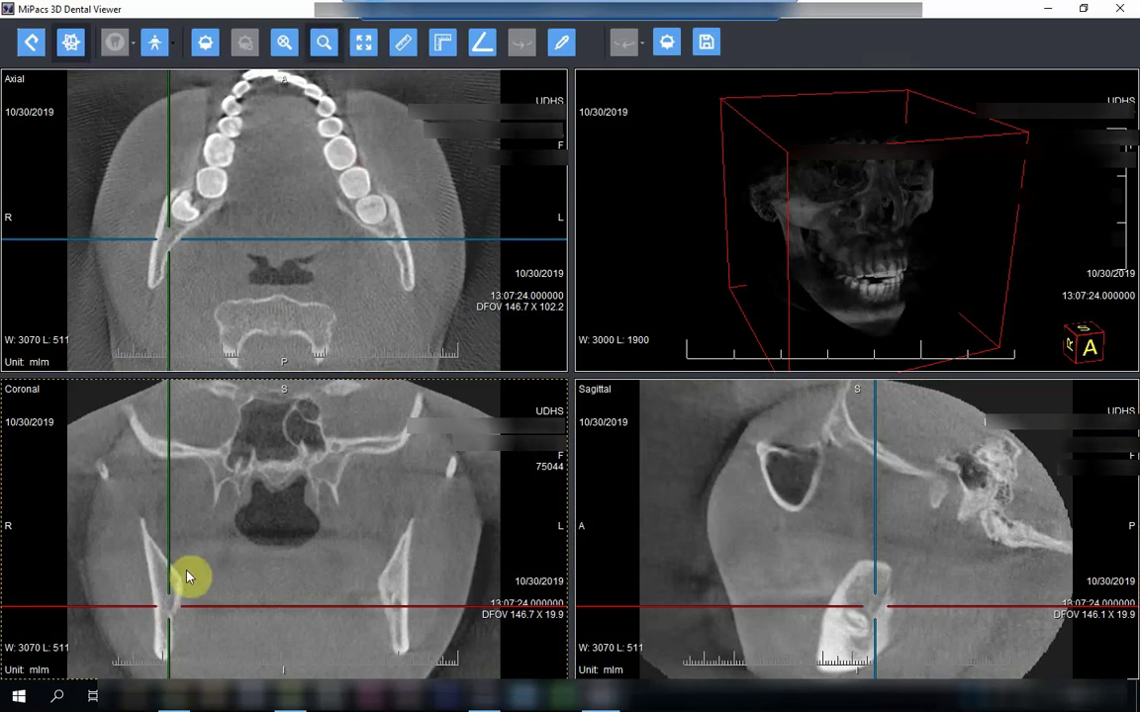
{"action": "left_click_drag", "start_coordinate": [187, 577], "coordinate": [172, 603]}
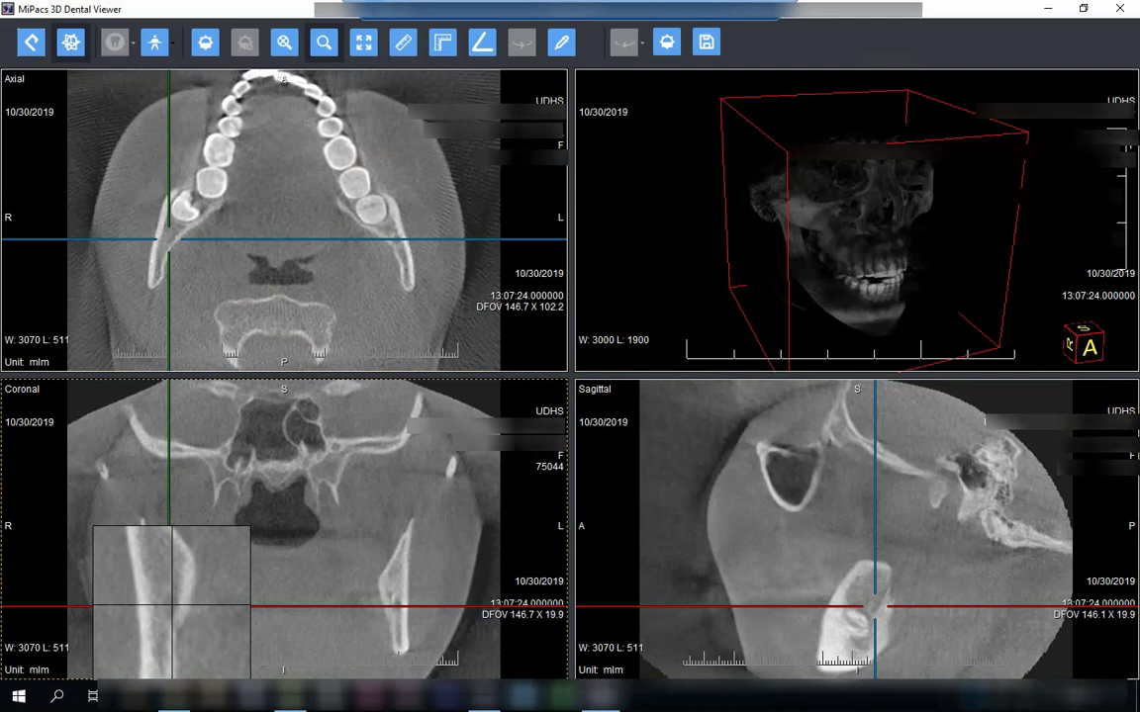
{"action": "left_click_drag", "start_coordinate": [173, 603], "coordinate": [188, 605]}
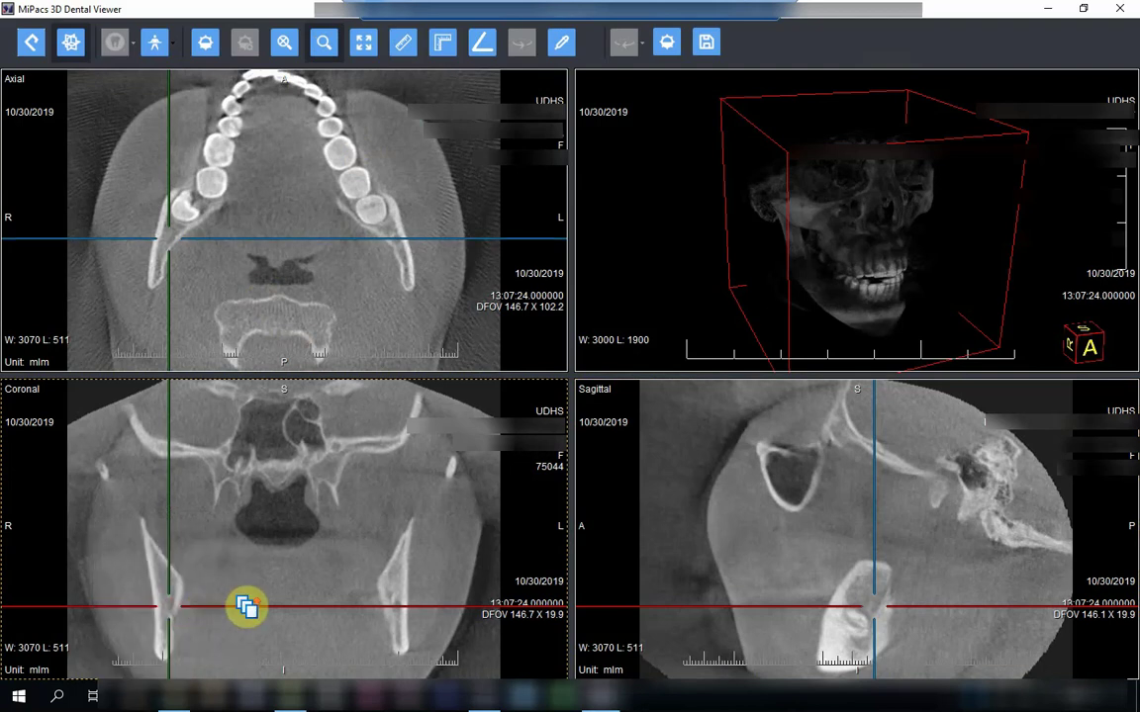
{"action": "scroll", "coordinate": [246, 607], "scroll_direction": "up", "scroll_amount": 2}
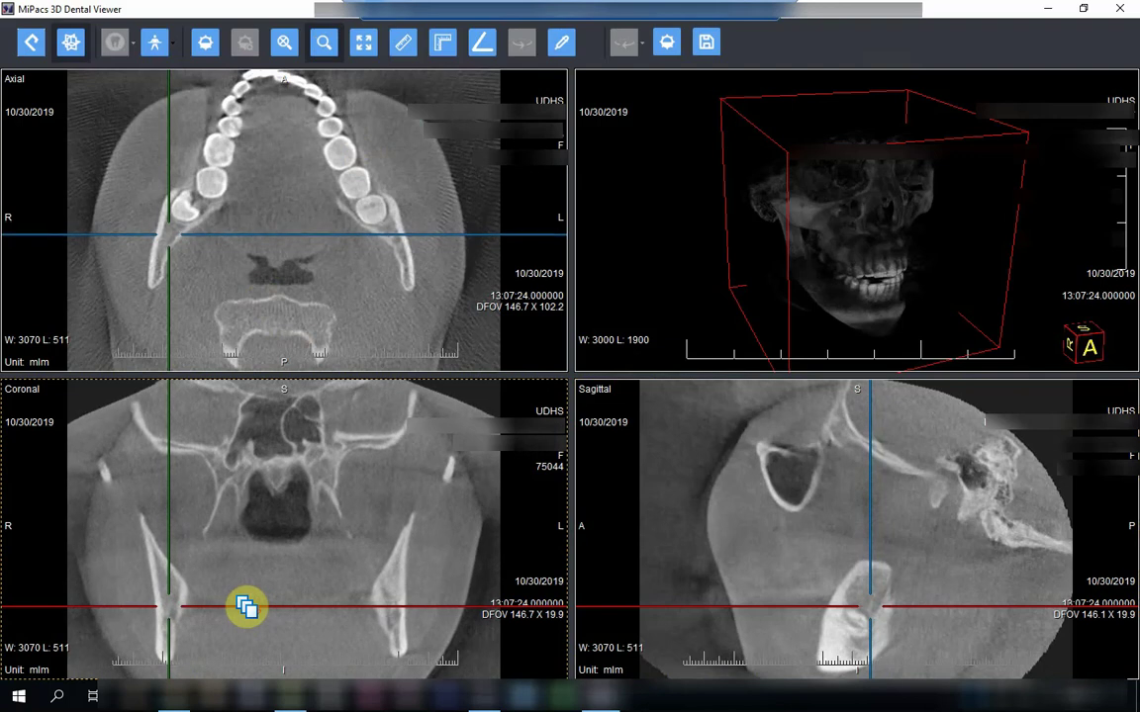
{"action": "scroll", "coordinate": [246, 608], "scroll_direction": "up", "scroll_amount": 1}
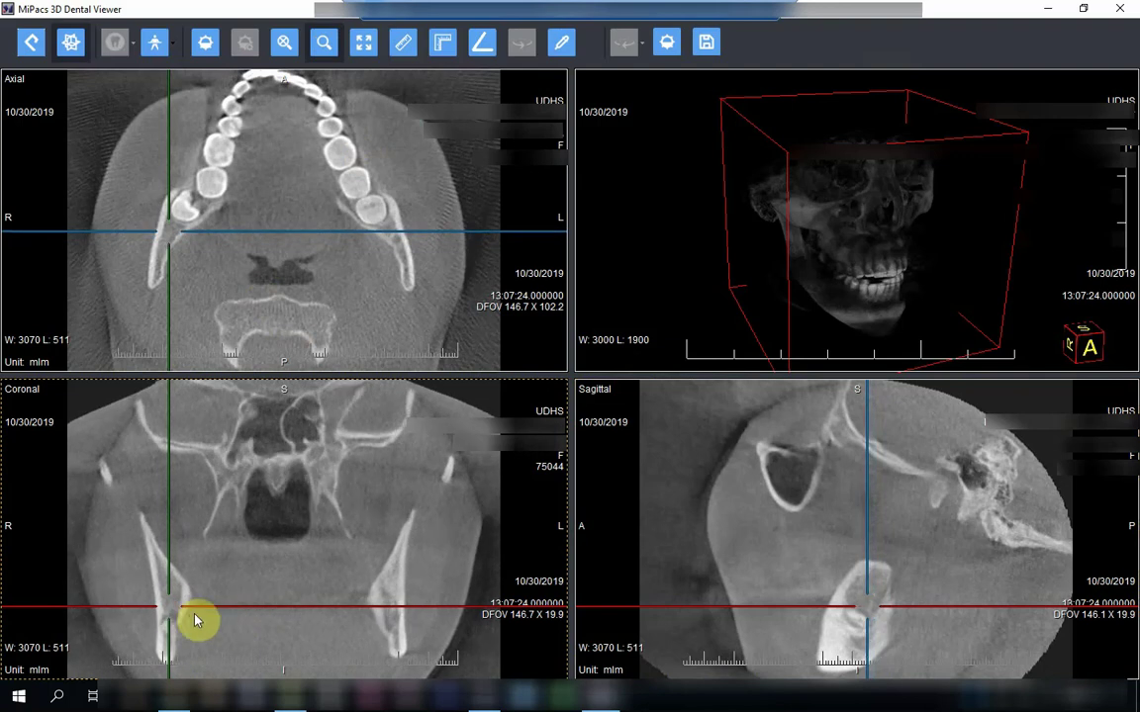
{"action": "left_click_drag", "start_coordinate": [168, 606], "coordinate": [172, 616]}
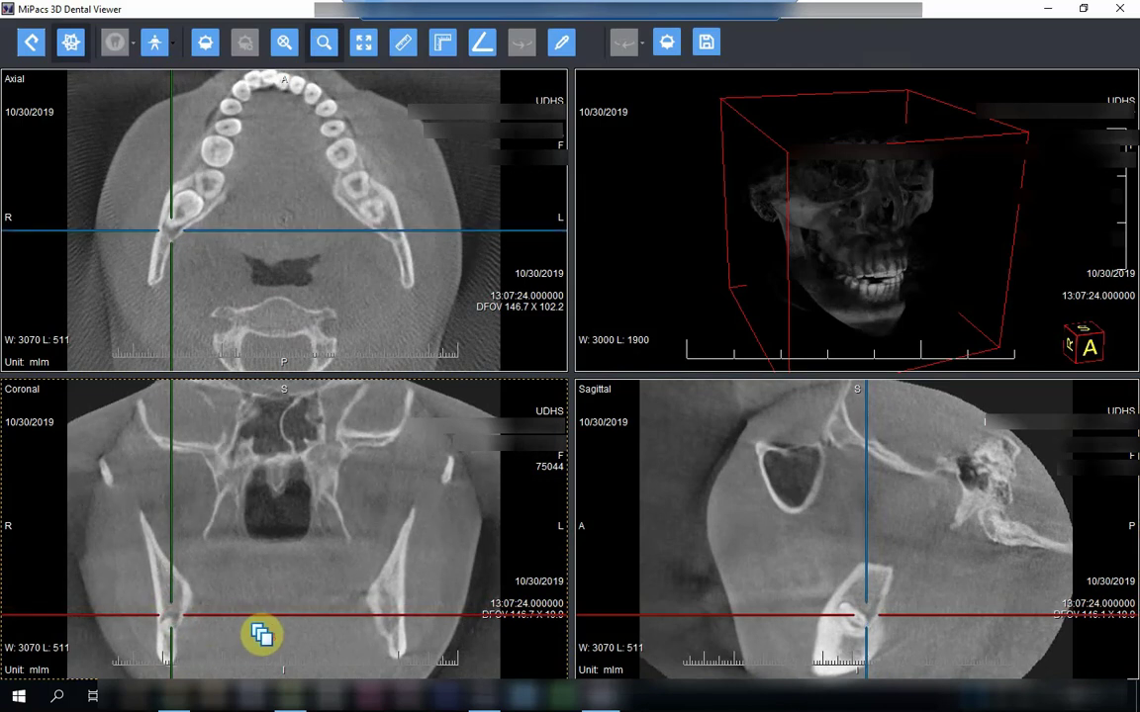
Step: Magnify the lower right jaw in the coronal view and the tooth in the sagittal view
{"action": "left_click", "coordinate": [325, 45]}
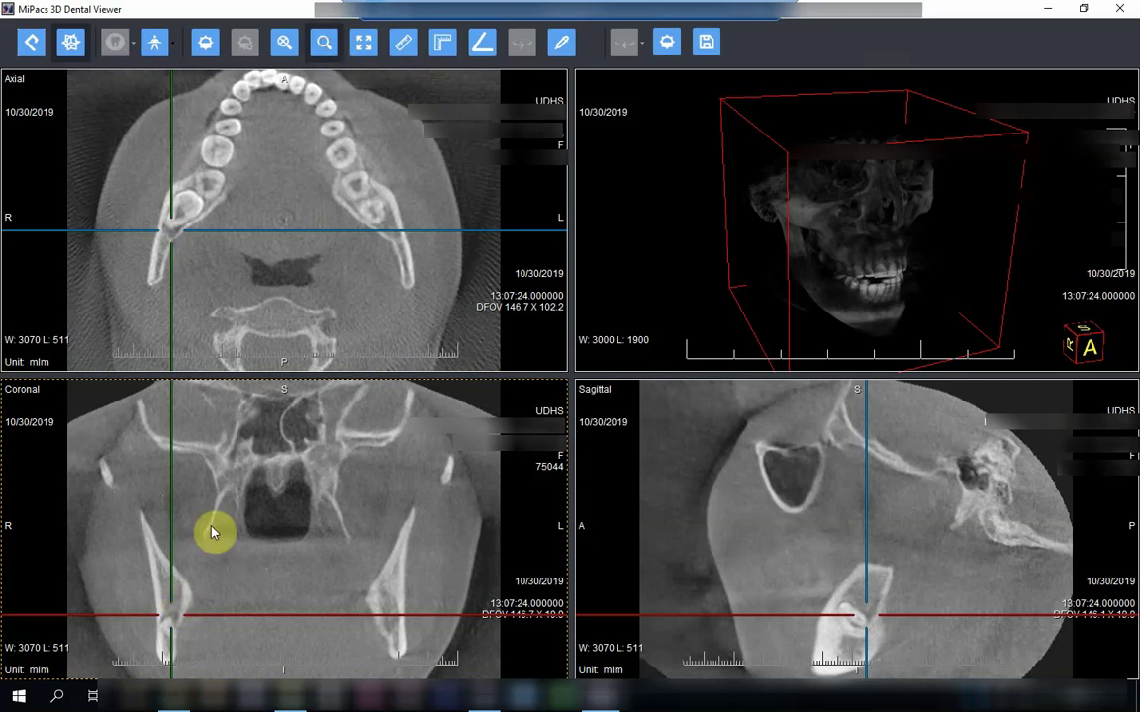
{"action": "left_click", "coordinate": [200, 571]}
{"action": "left_click_drag", "start_coordinate": [200, 572], "coordinate": [172, 617]}
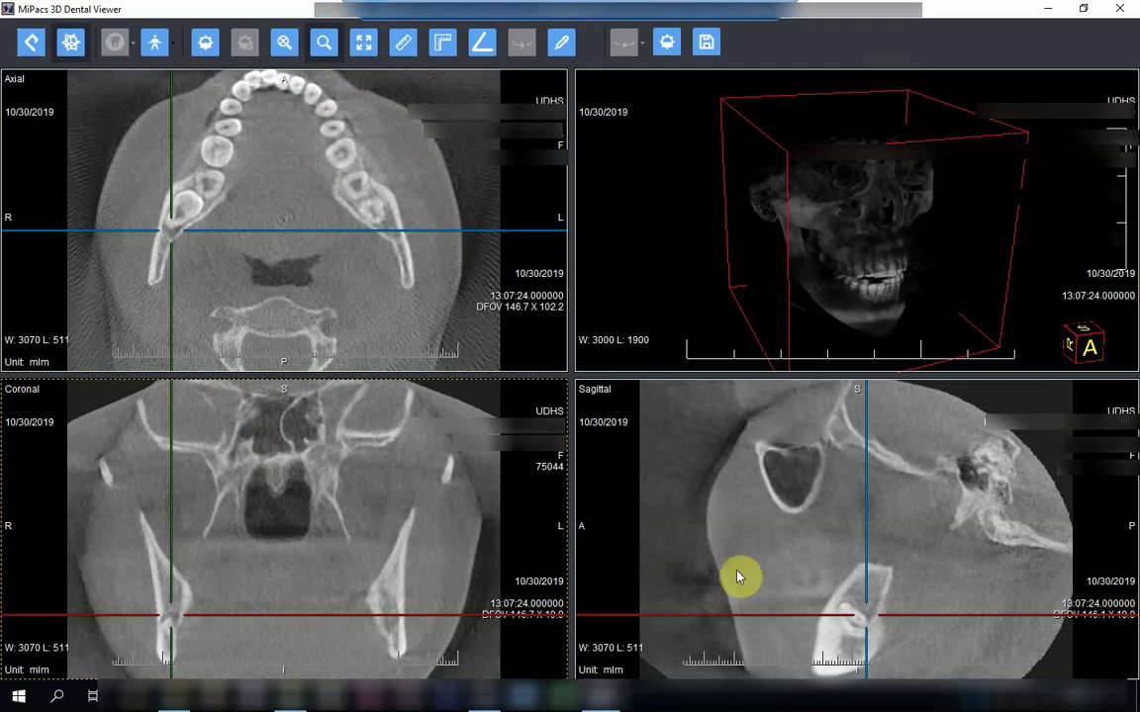
{"action": "left_click_drag", "start_coordinate": [834, 580], "coordinate": [863, 622]}
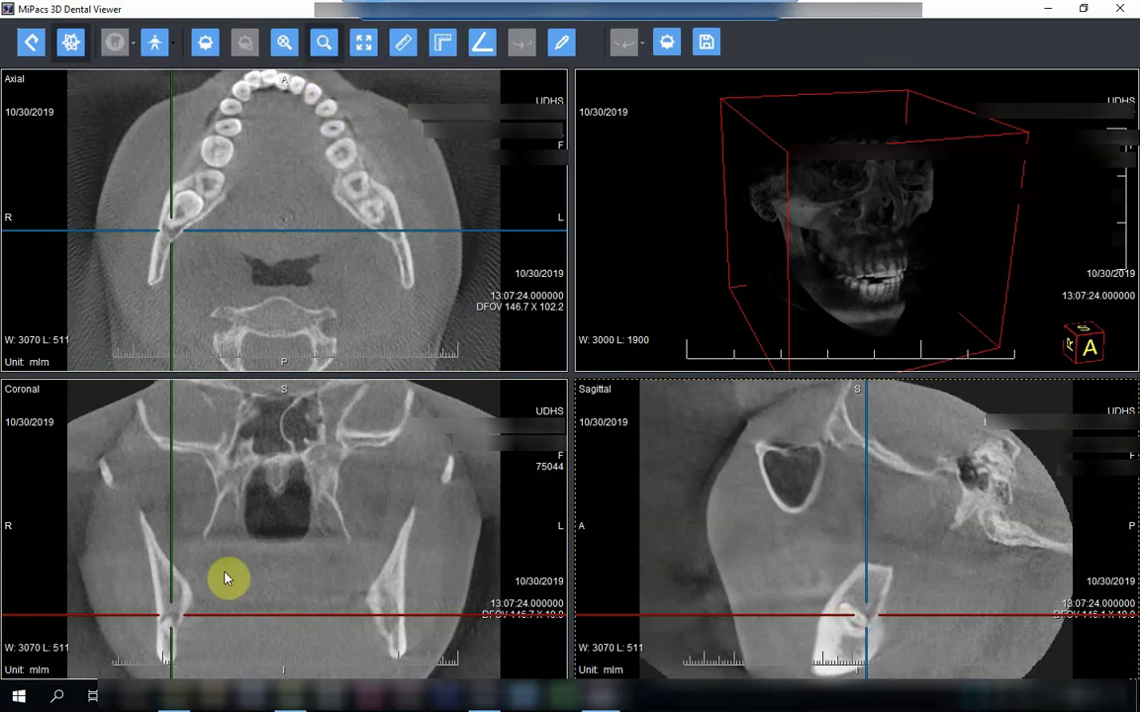
{"action": "mouse_move", "coordinate": [214, 604]}
{"action": "left_mouse_down"}
{"action": "mouse_move", "coordinate": [198, 578]}
{"action": "mouse_move", "coordinate": [178, 600]}
{"action": "mouse_move", "coordinate": [178, 624]}
{"action": "mouse_move", "coordinate": [204, 624]}
{"action": "left_mouse_up"}
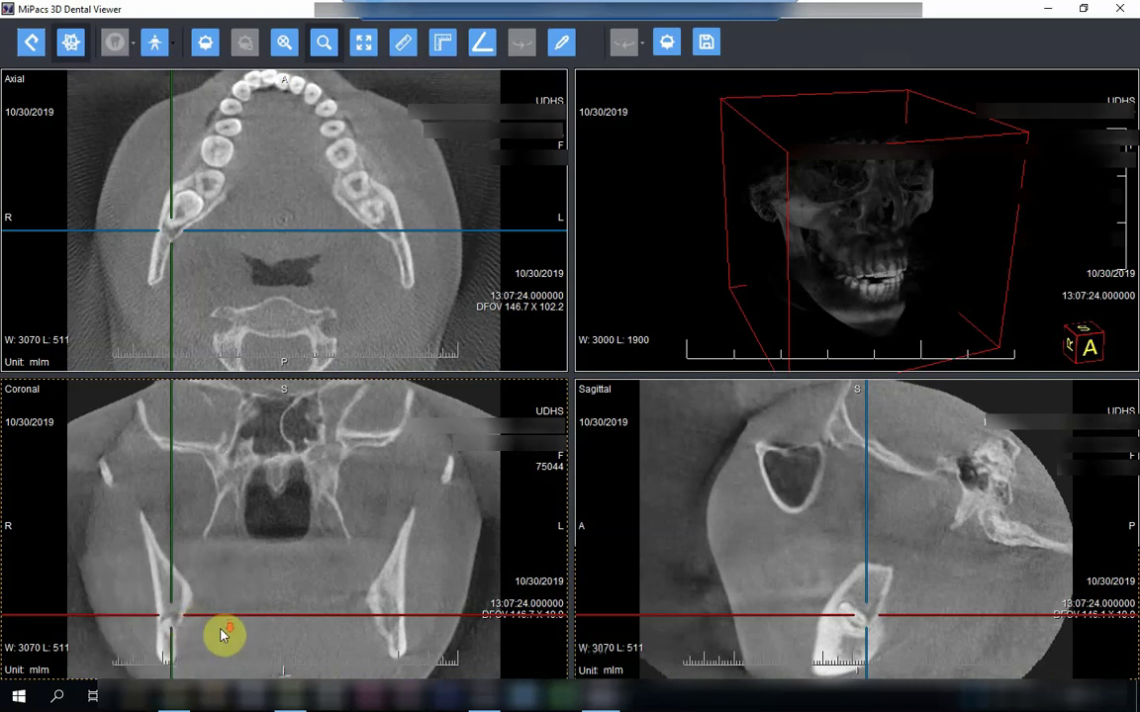
Step: Page through coronal slices while lowering and fine-tuning the axial slice position
{"action": "scroll", "coordinate": [224, 627], "scroll_direction": "down", "scroll_amount": 2}
{"action": "scroll", "coordinate": [219, 629], "scroll_direction": "up", "scroll_amount": 2}
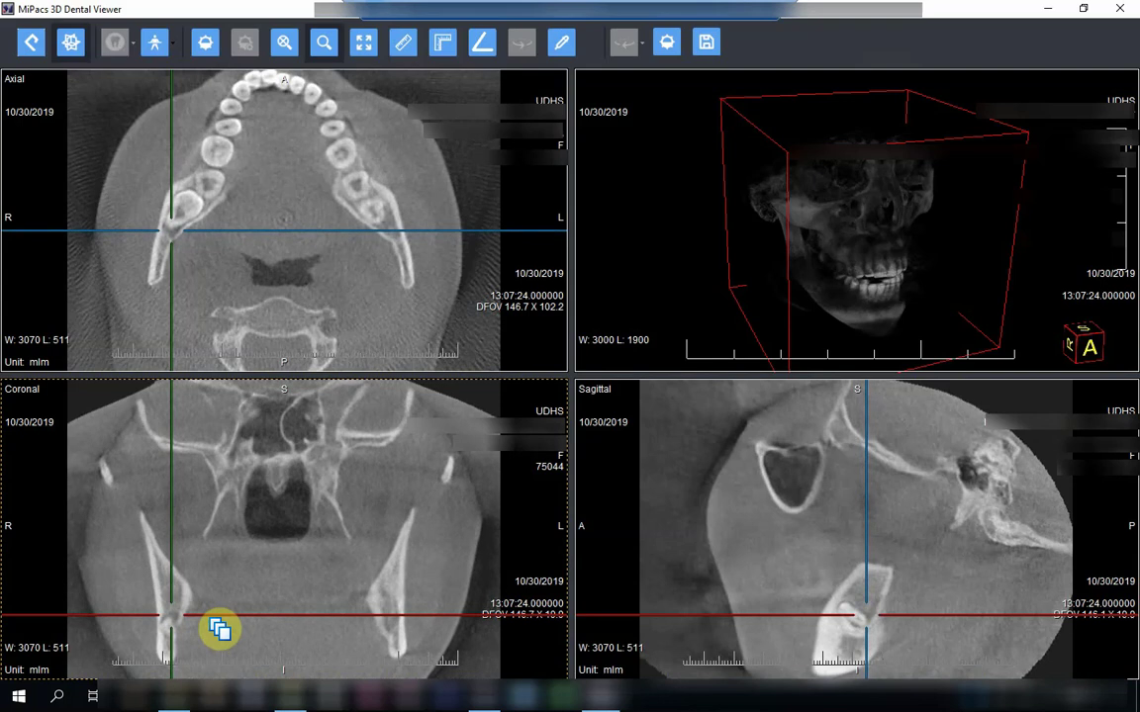
{"action": "scroll", "coordinate": [223, 634], "scroll_direction": "up", "scroll_amount": 4}
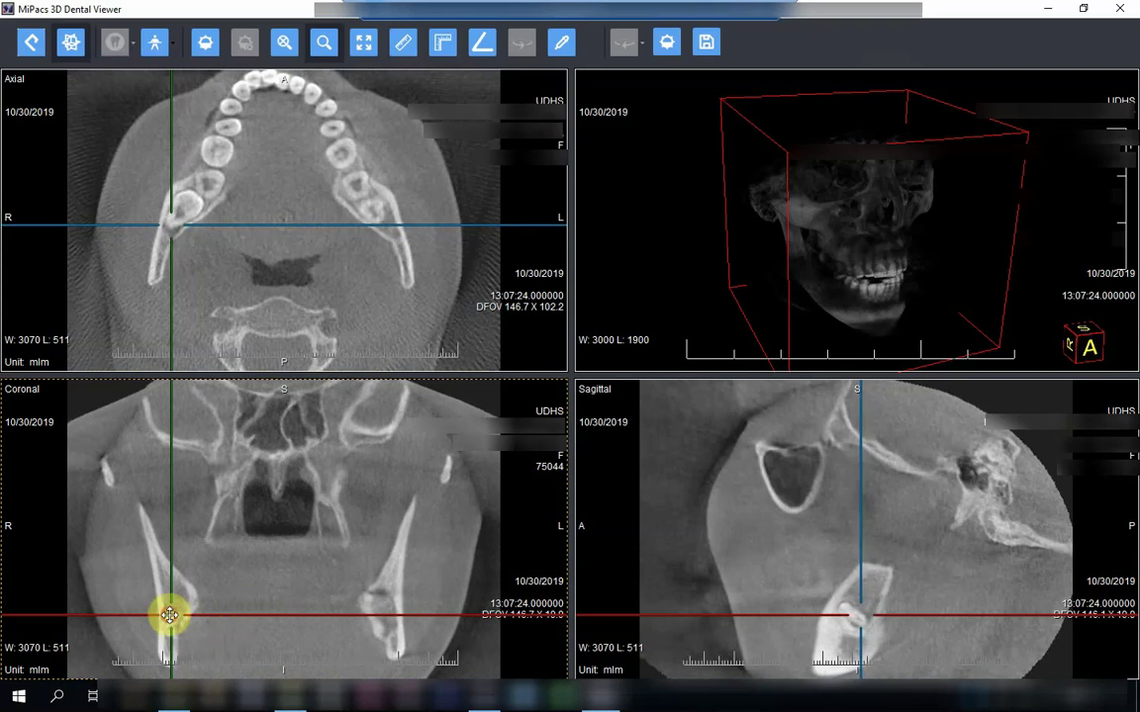
{"action": "left_click_drag", "start_coordinate": [169, 614], "coordinate": [287, 637]}
{"action": "scroll", "coordinate": [287, 634], "scroll_direction": "up", "scroll_amount": 3}
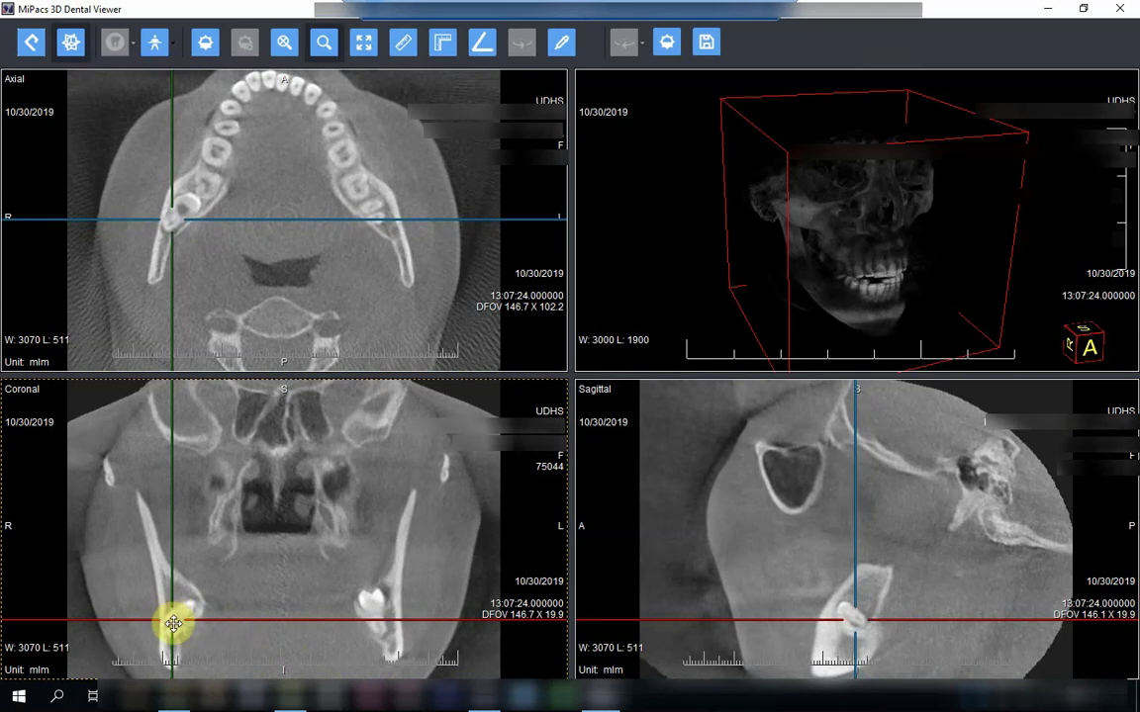
{"action": "left_click_drag", "start_coordinate": [174, 625], "coordinate": [173, 623]}
{"action": "scroll", "coordinate": [288, 663], "scroll_direction": "up", "scroll_amount": 2}
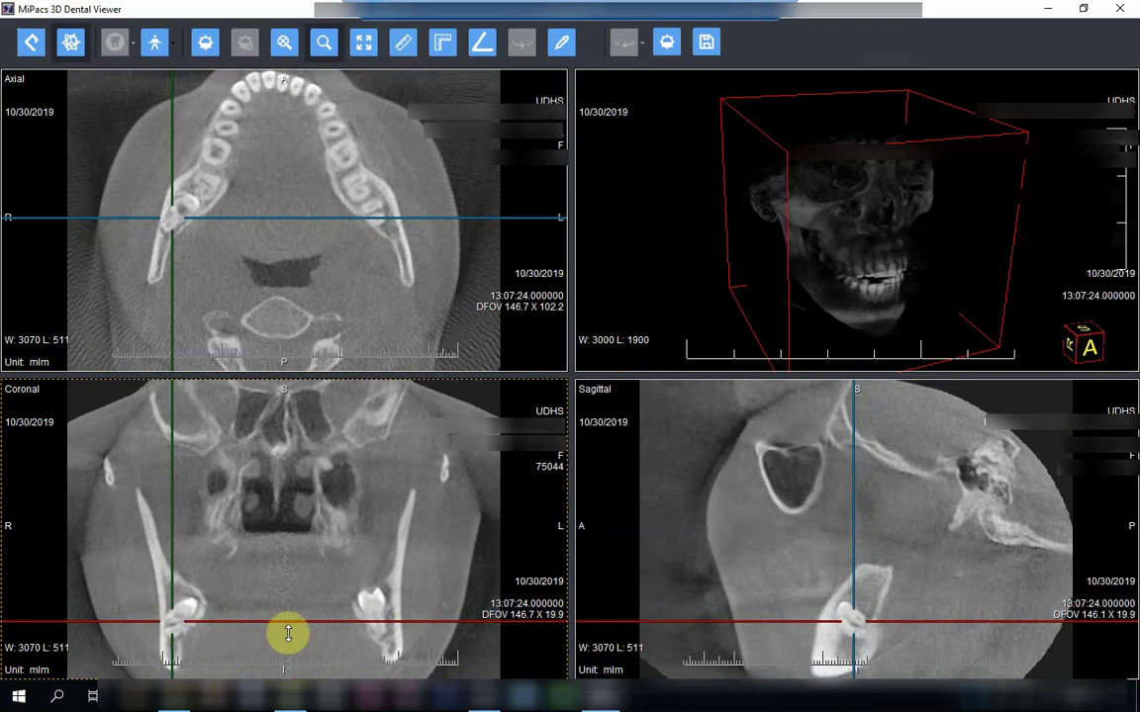
{"action": "scroll", "coordinate": [287, 633], "scroll_direction": "up", "scroll_amount": 3}
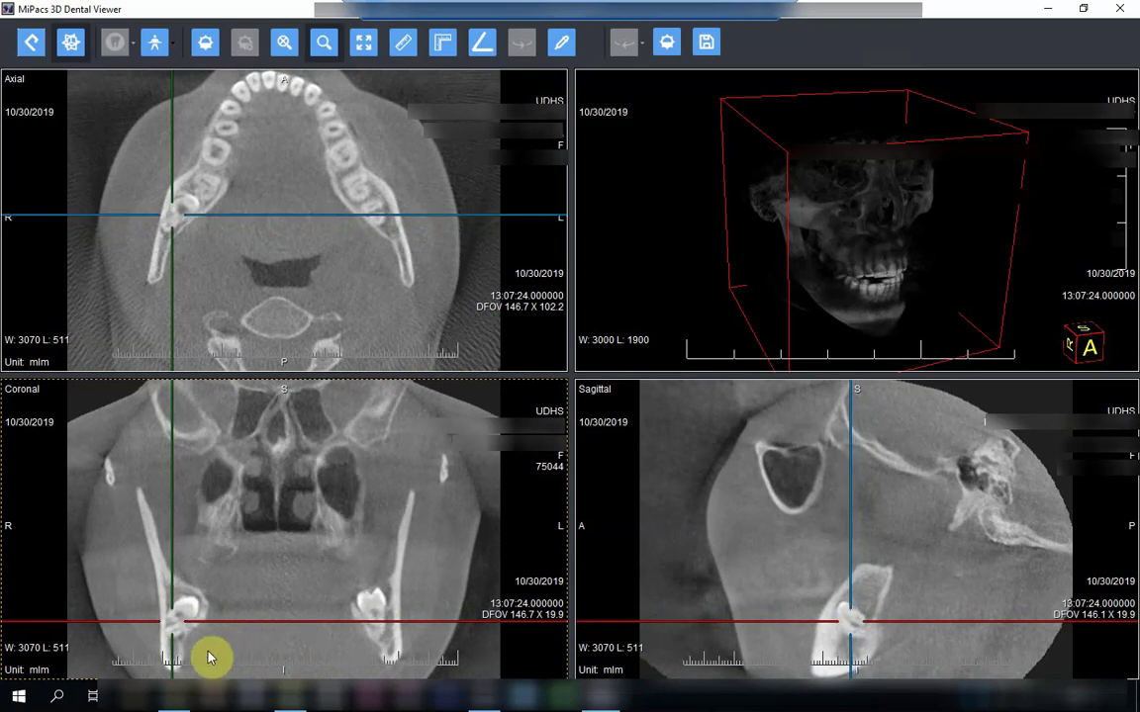
Step: Lower the slice toward the molar roots and step the coronal slice further back
{"action": "left_click_drag", "start_coordinate": [172, 621], "coordinate": [176, 638]}
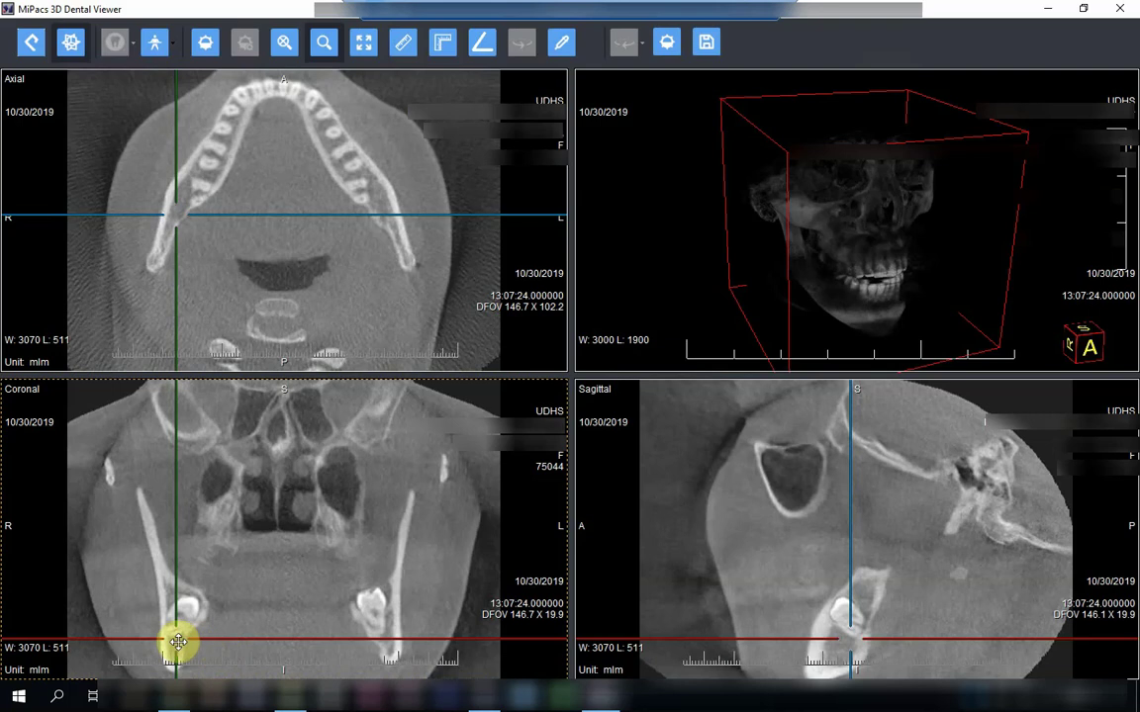
{"action": "scroll", "coordinate": [259, 641], "scroll_direction": "up", "scroll_amount": 5}
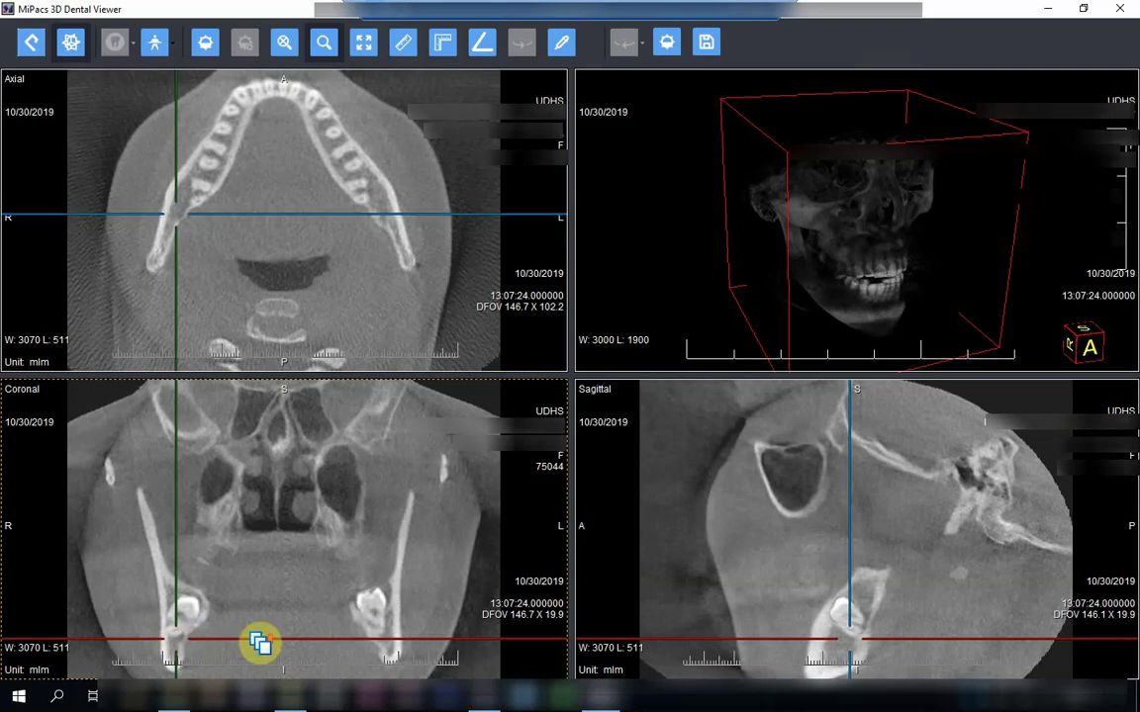
{"action": "scroll", "coordinate": [259, 643], "scroll_direction": "down", "scroll_amount": 4}
{"action": "scroll", "coordinate": [259, 643], "scroll_direction": "up", "scroll_amount": 4}
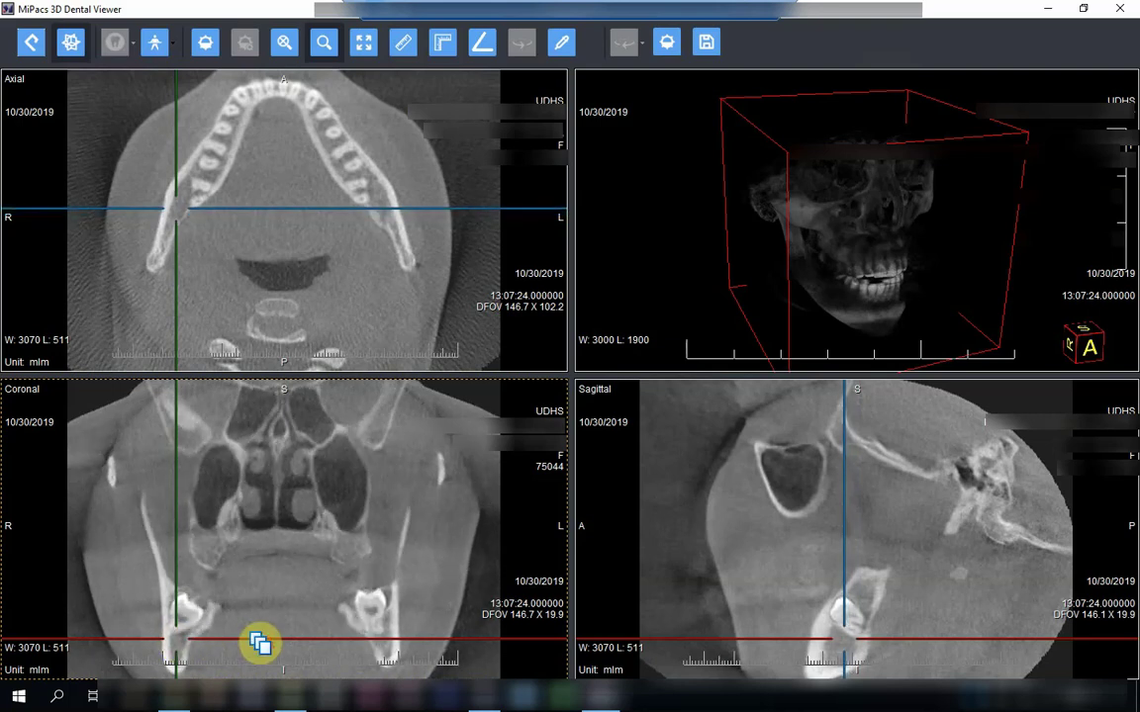
{"action": "scroll", "coordinate": [259, 643], "scroll_direction": "down", "scroll_amount": 5}
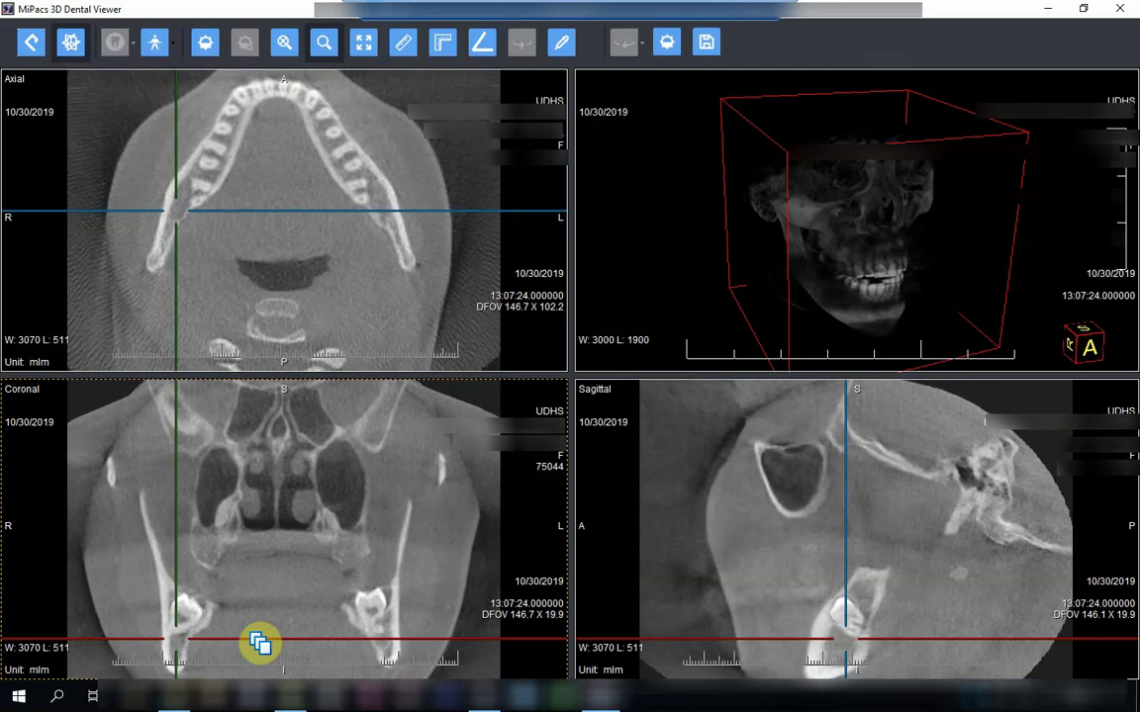
{"action": "scroll", "coordinate": [260, 643], "scroll_direction": "down", "scroll_amount": 5}
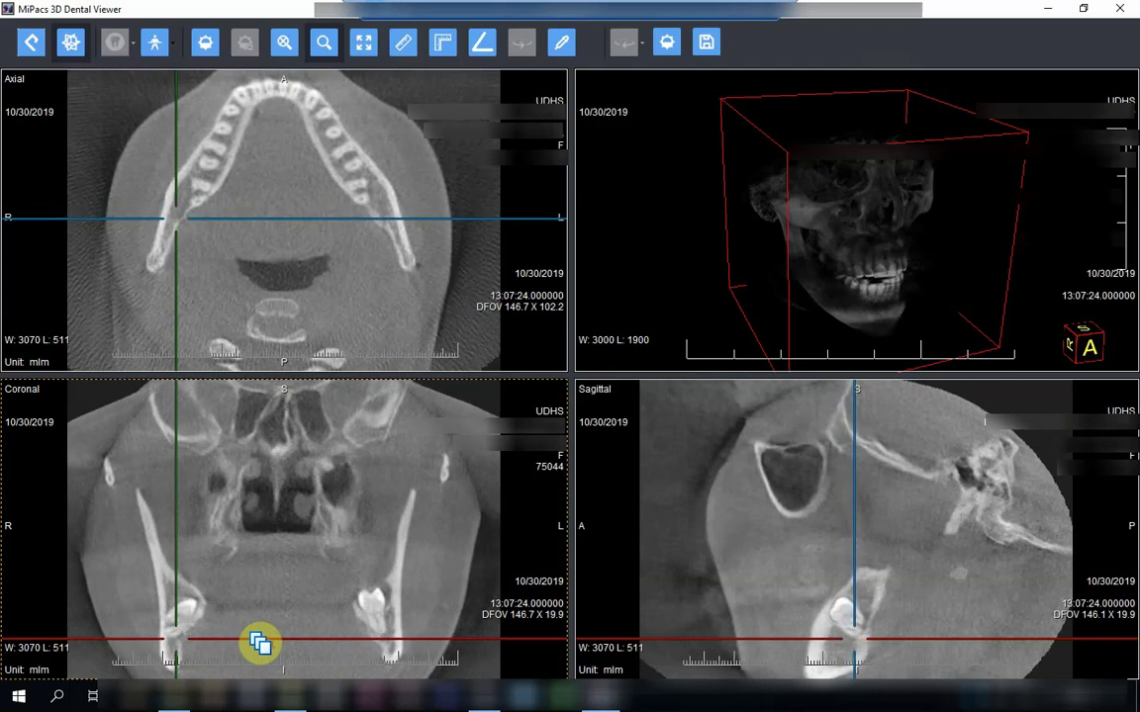
{"action": "scroll", "coordinate": [259, 643], "scroll_direction": "down", "scroll_amount": 3}
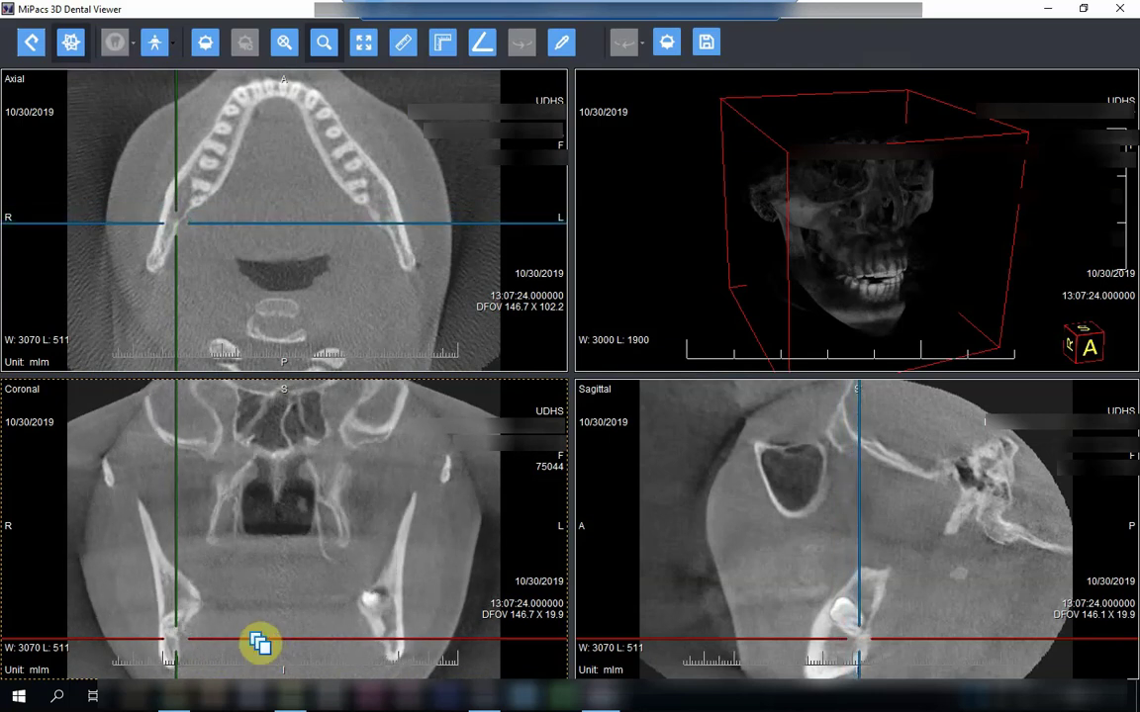
{"action": "scroll", "coordinate": [248, 652], "scroll_direction": "down", "scroll_amount": 7}
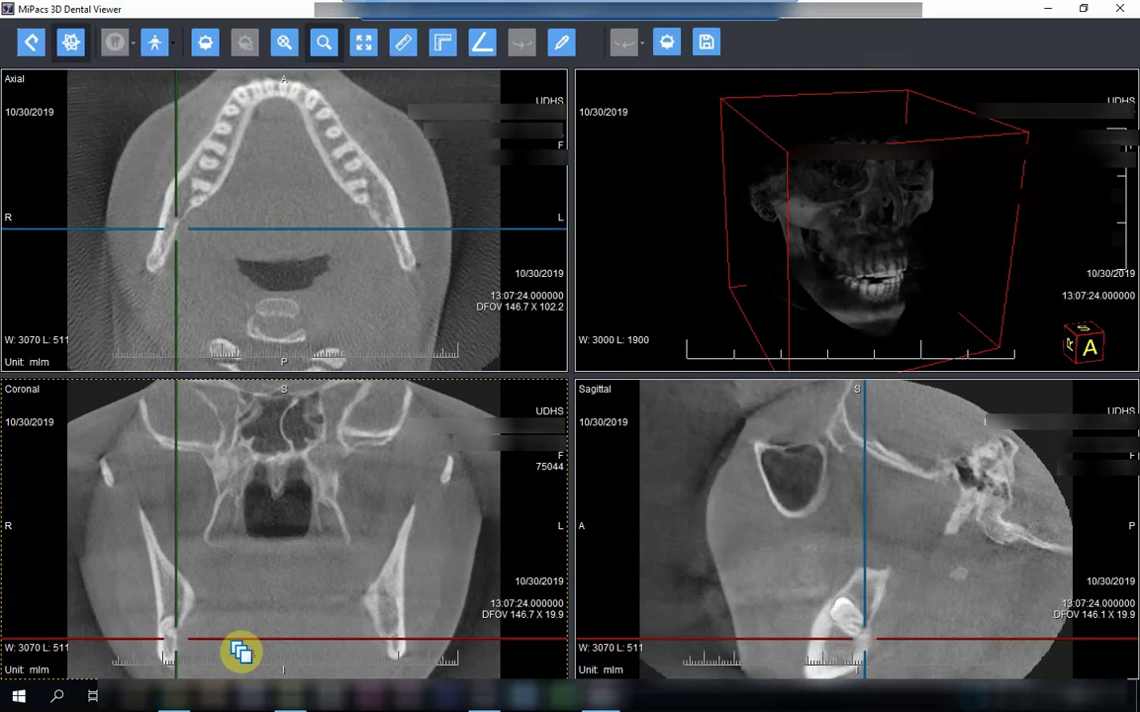
{"action": "scroll", "coordinate": [239, 652], "scroll_direction": "down", "scroll_amount": 2}
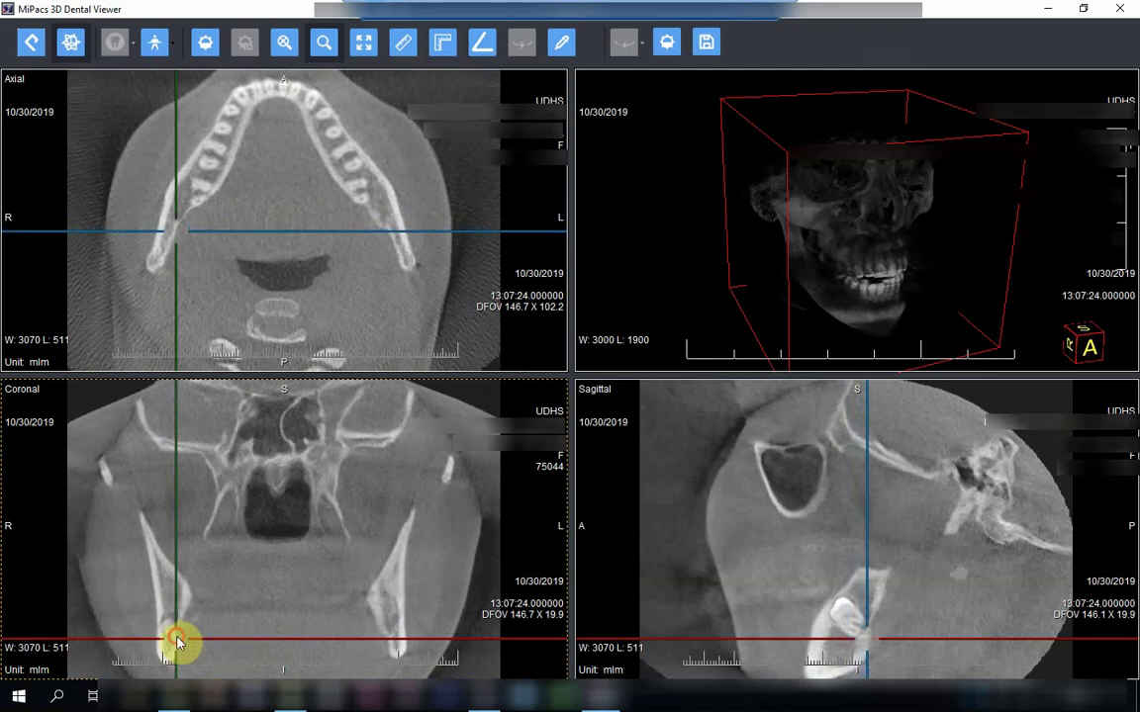
Step: Raise the axial slice to tooth level, page coronal slices, then lower it slightly
{"action": "left_click_drag", "start_coordinate": [176, 643], "coordinate": [171, 617]}
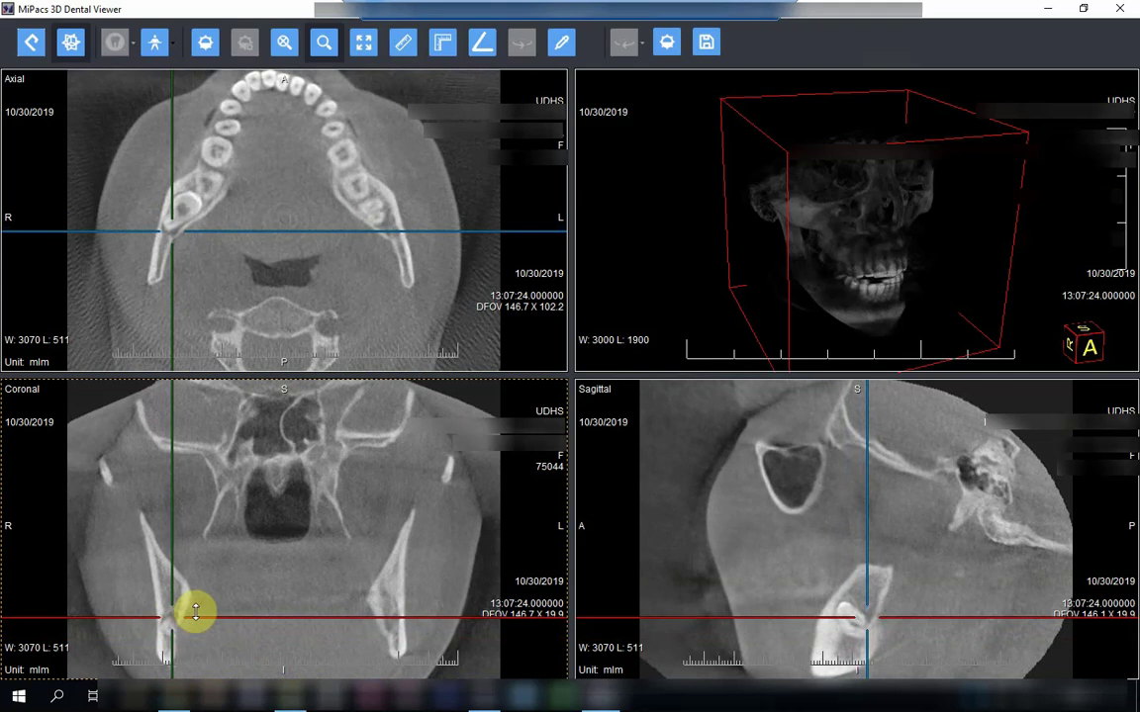
{"action": "scroll", "coordinate": [211, 634], "scroll_direction": "up", "scroll_amount": 4}
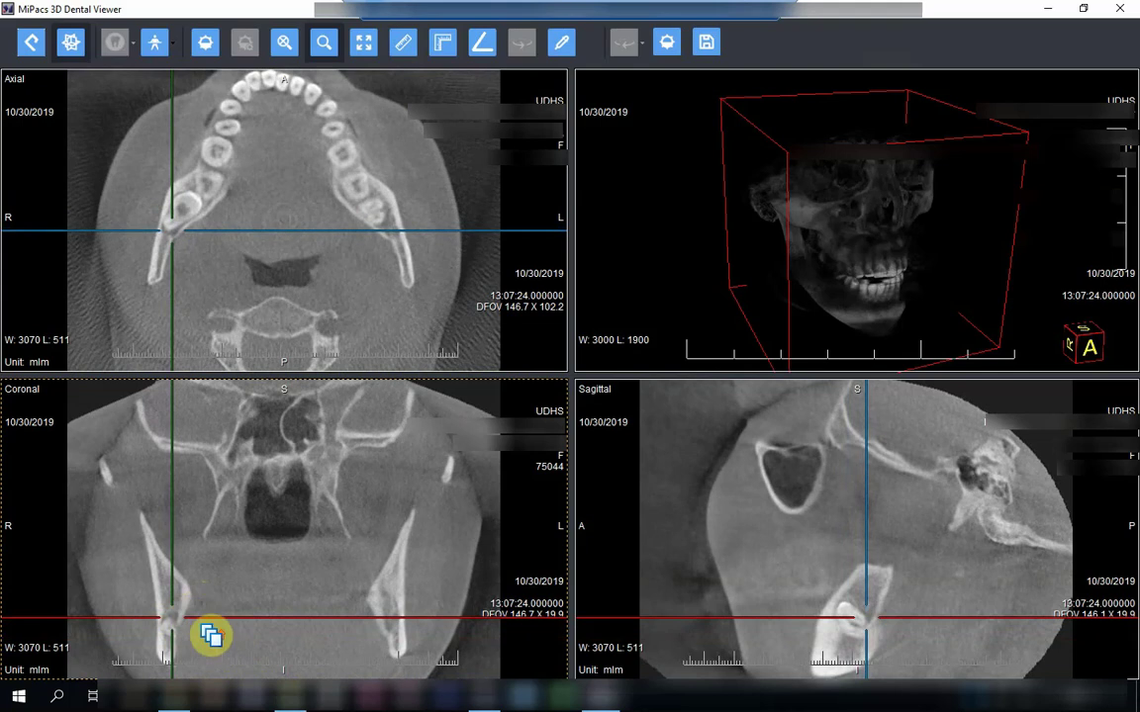
{"action": "scroll", "coordinate": [211, 636], "scroll_direction": "down", "scroll_amount": 4}
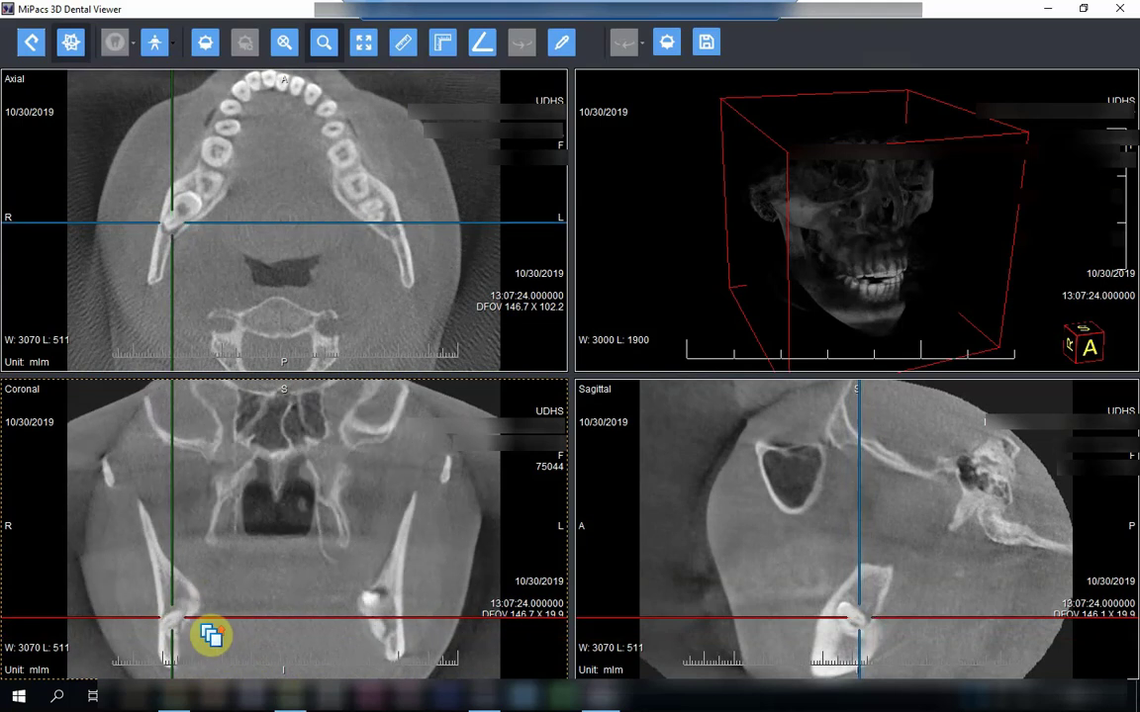
{"action": "scroll", "coordinate": [211, 636], "scroll_direction": "down", "scroll_amount": 5}
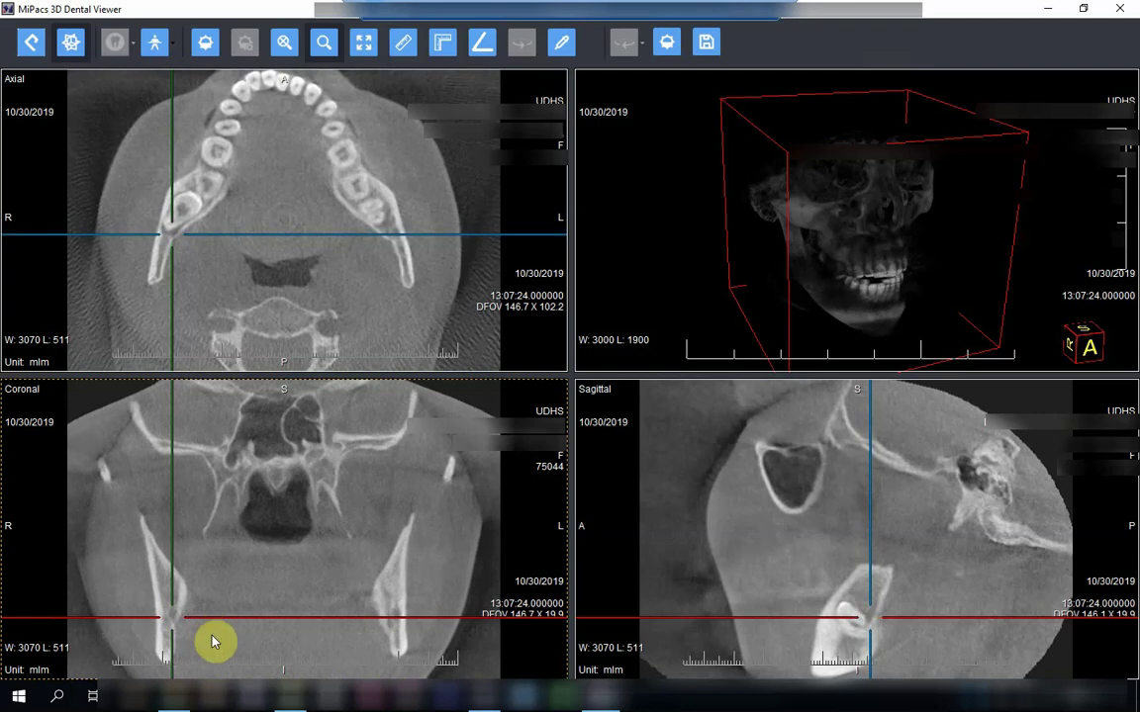
{"action": "scroll", "coordinate": [211, 641], "scroll_direction": "up", "scroll_amount": 1}
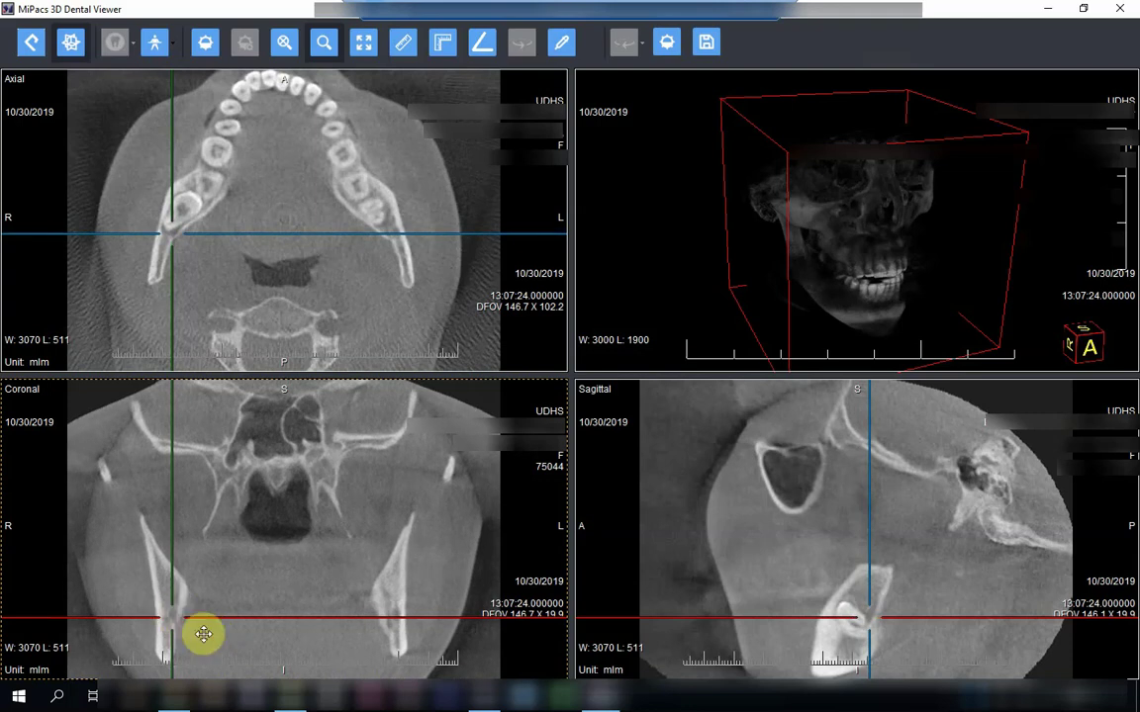
{"action": "scroll", "coordinate": [214, 644], "scroll_direction": "up", "scroll_amount": 3}
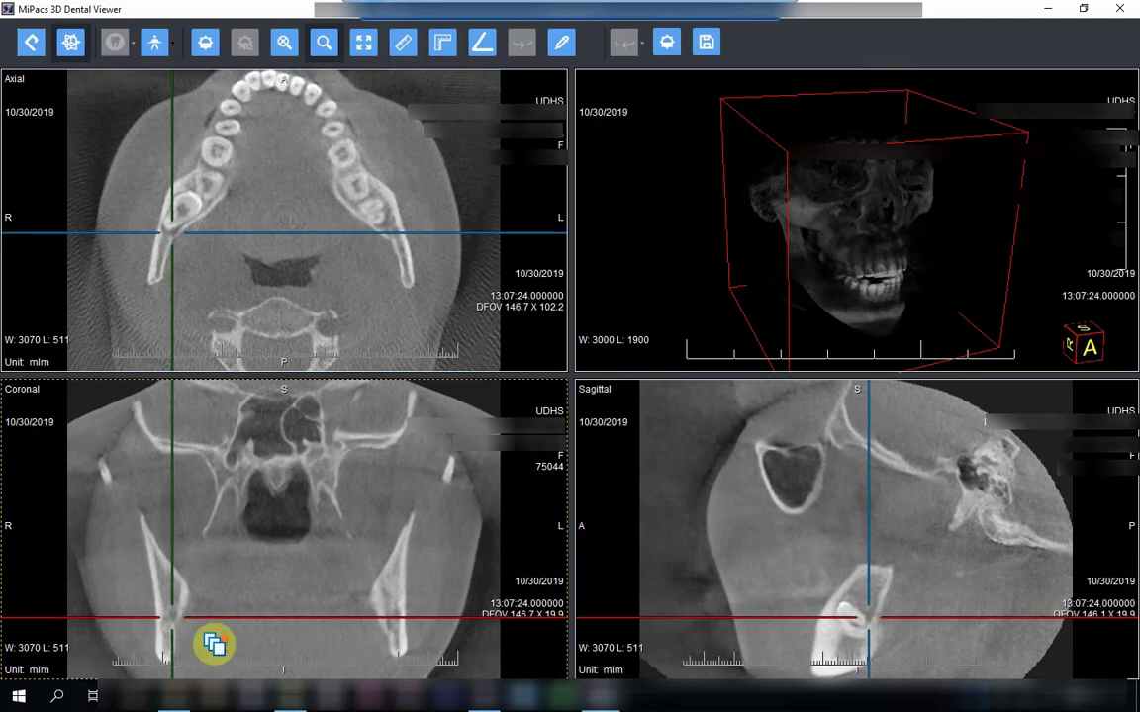
{"action": "scroll", "coordinate": [251, 645], "scroll_direction": "up", "scroll_amount": 3}
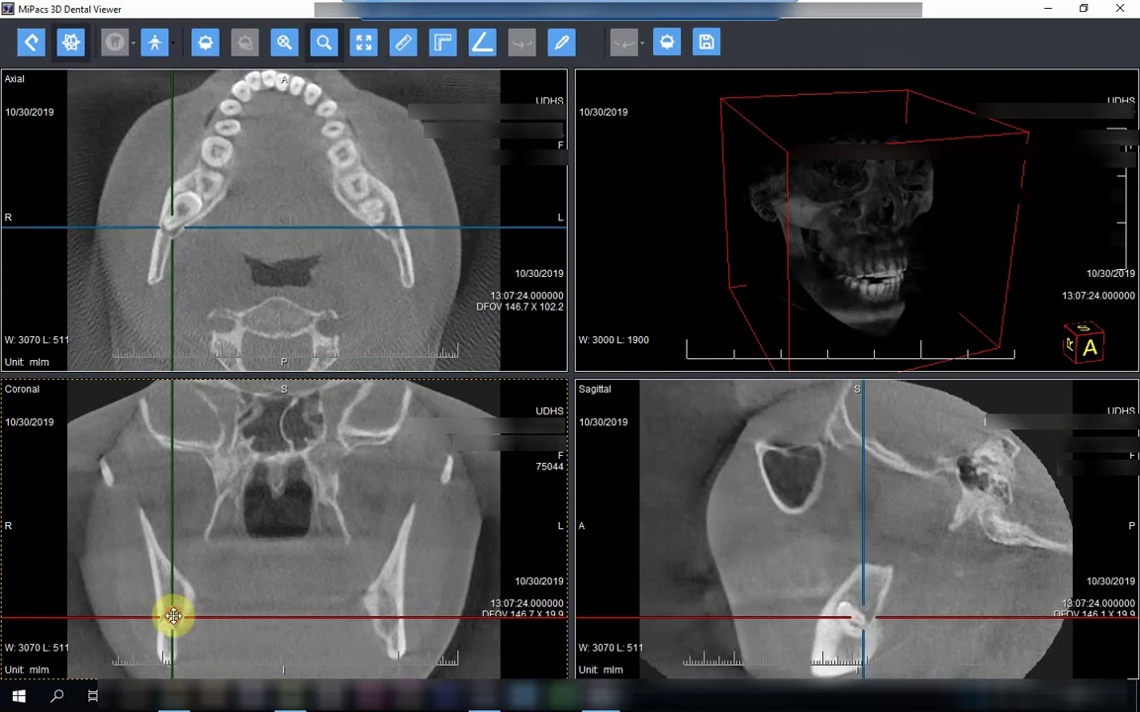
{"action": "left_click_drag", "start_coordinate": [170, 614], "coordinate": [241, 653]}
{"action": "scroll", "coordinate": [241, 653], "scroll_direction": "up", "scroll_amount": 2}
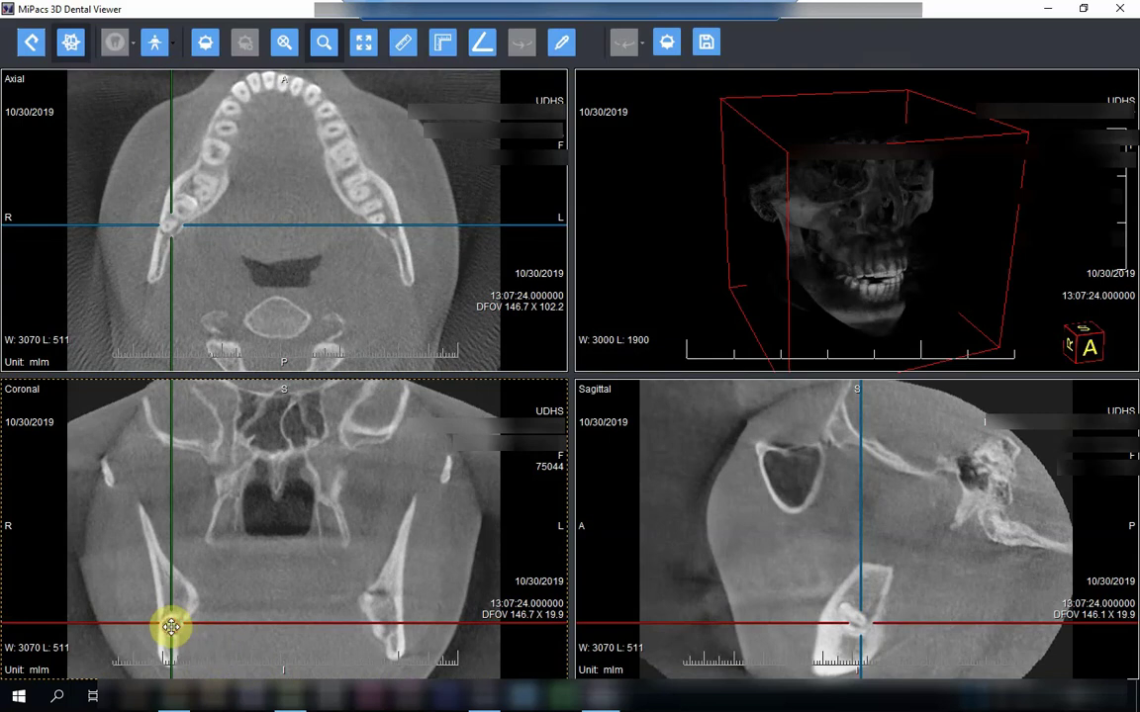
Step: Move the sagittal slice onto the right molar and drop the axial slice toward its roots
{"action": "left_click_drag", "start_coordinate": [176, 626], "coordinate": [217, 656]}
{"action": "scroll", "coordinate": [215, 656], "scroll_direction": "up", "scroll_amount": 3}
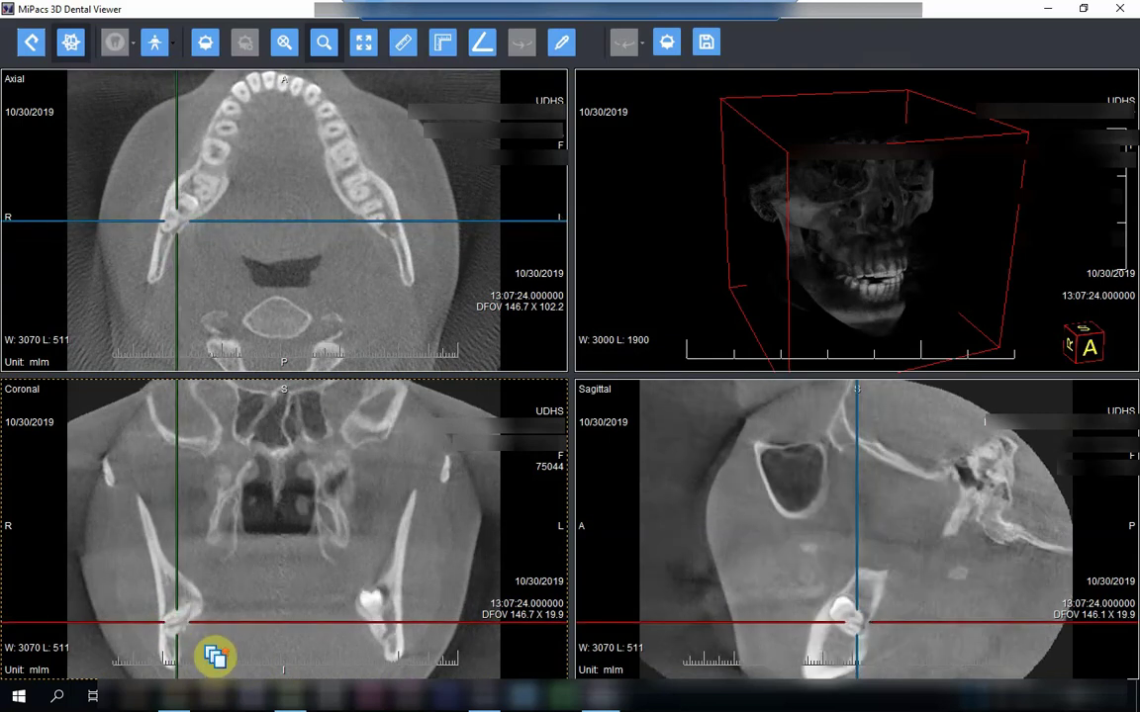
{"action": "scroll", "coordinate": [214, 656], "scroll_direction": "up", "scroll_amount": 4}
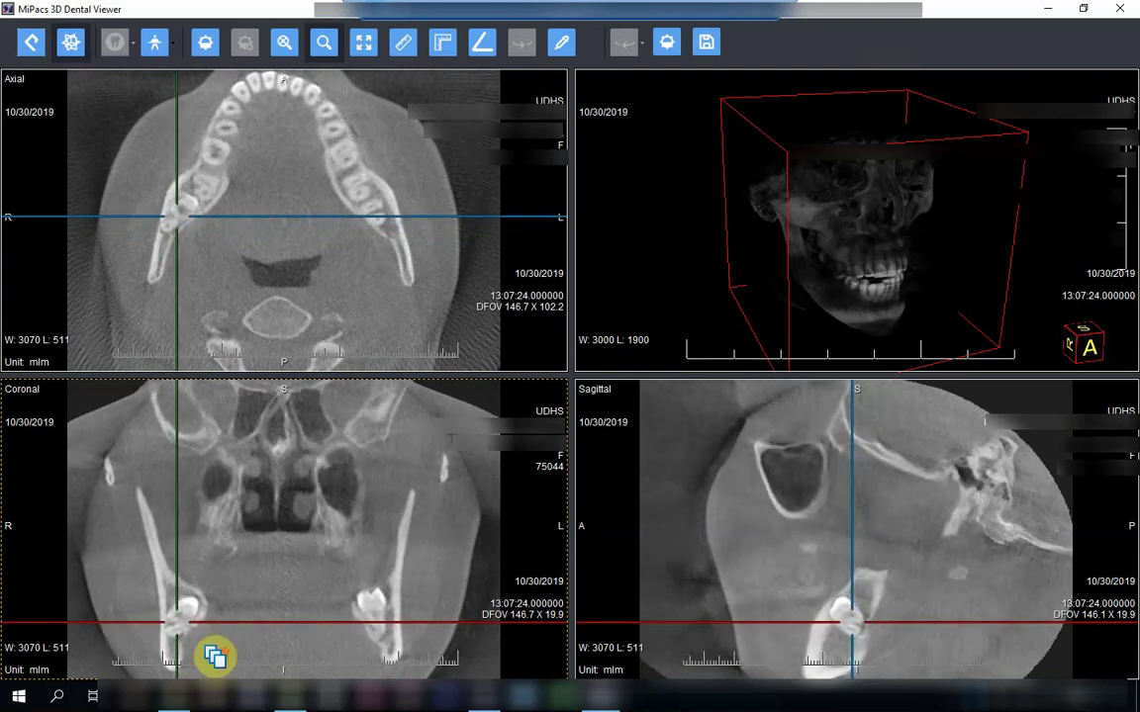
{"action": "scroll", "coordinate": [215, 656], "scroll_direction": "up", "scroll_amount": 2}
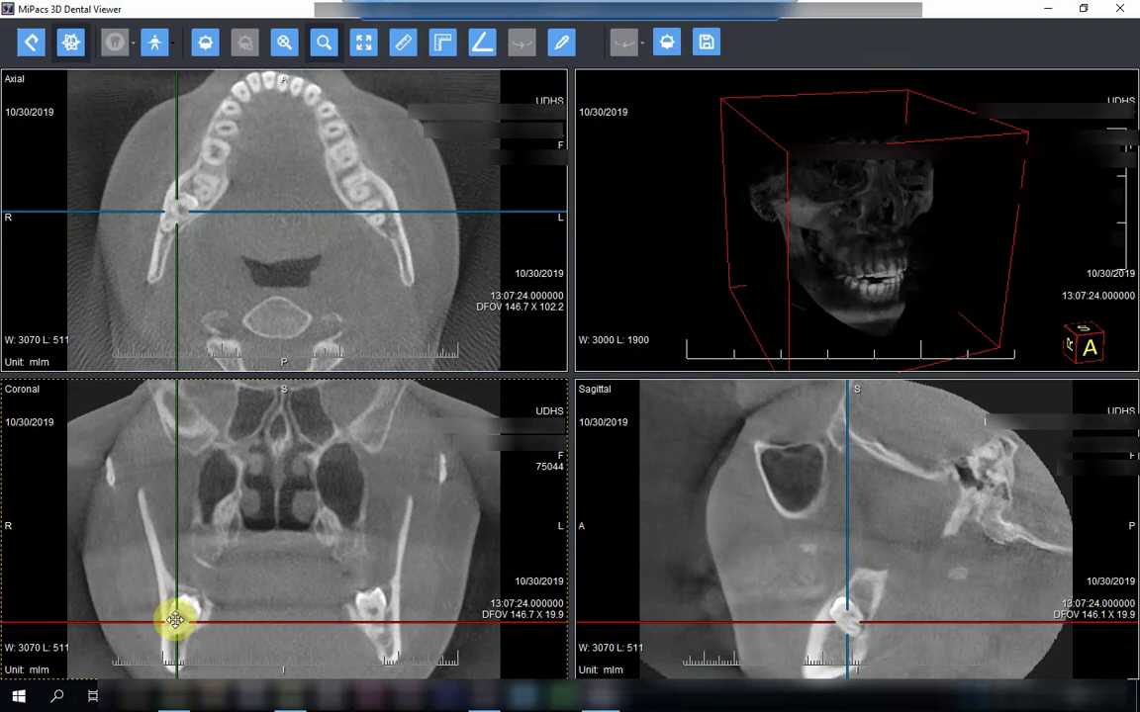
{"action": "left_click_drag", "start_coordinate": [176, 620], "coordinate": [176, 641]}
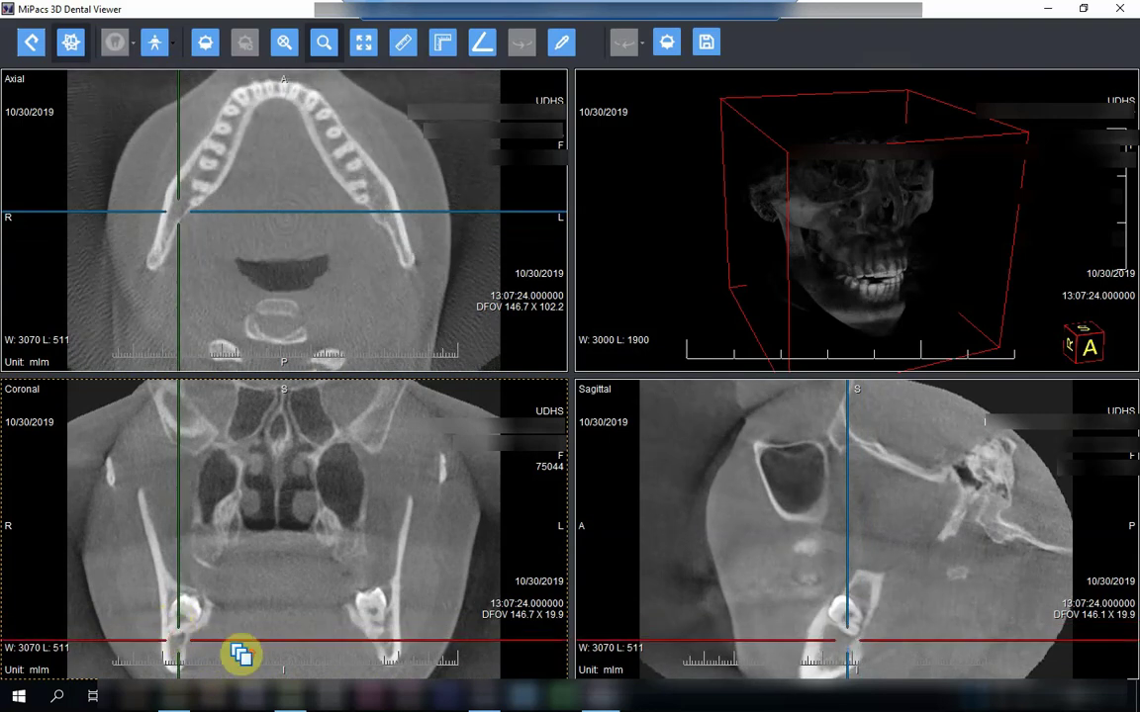
{"action": "scroll", "coordinate": [242, 654], "scroll_direction": "up", "scroll_amount": 4}
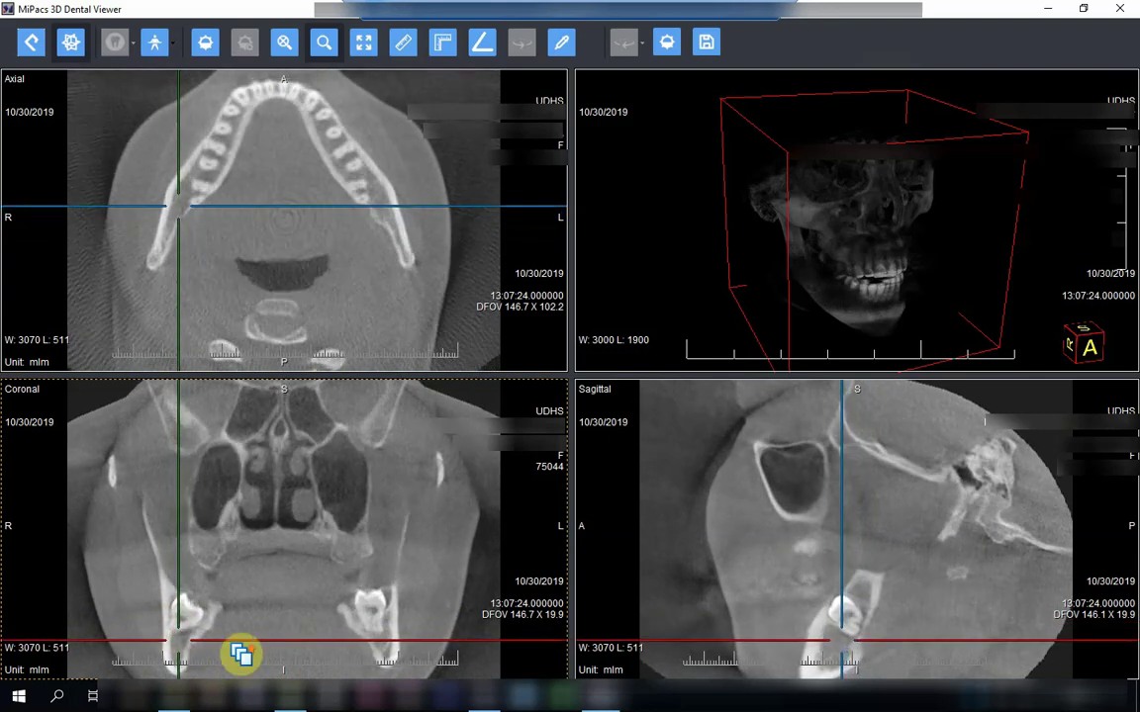
{"action": "scroll", "coordinate": [242, 655], "scroll_direction": "up", "scroll_amount": 4}
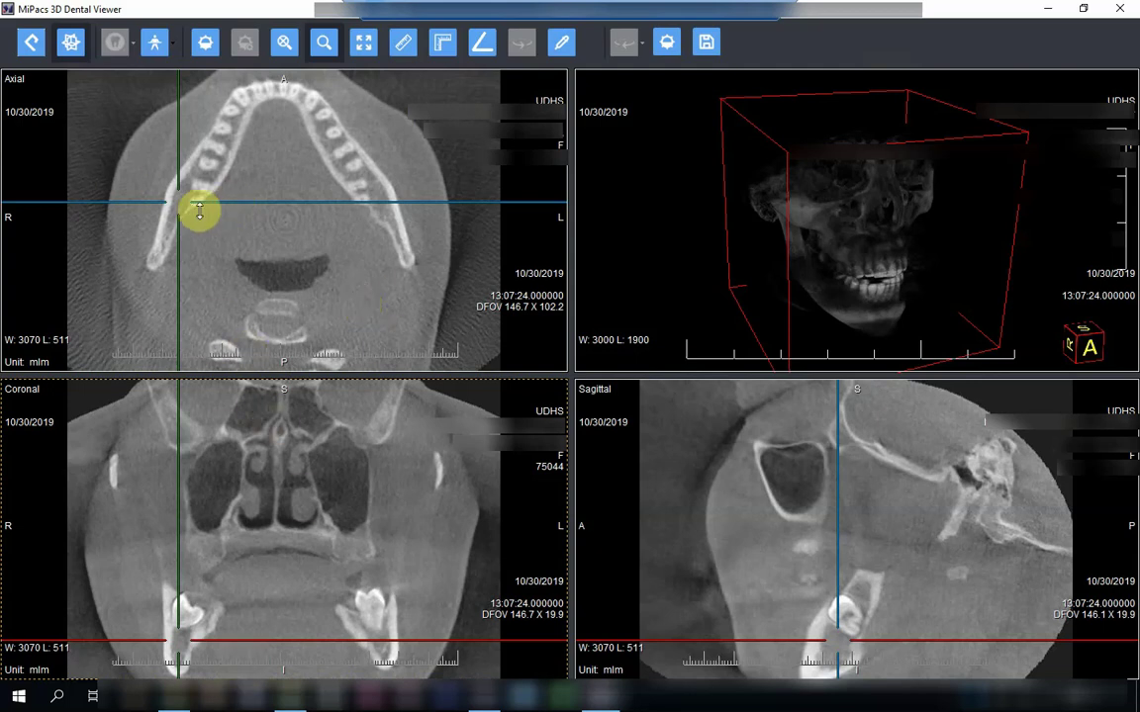
Step: Drag the coronal crosshair centre onto the lower left molar so the sagittal slice crosses it
{"action": "left_click_drag", "start_coordinate": [174, 639], "coordinate": [374, 673]}
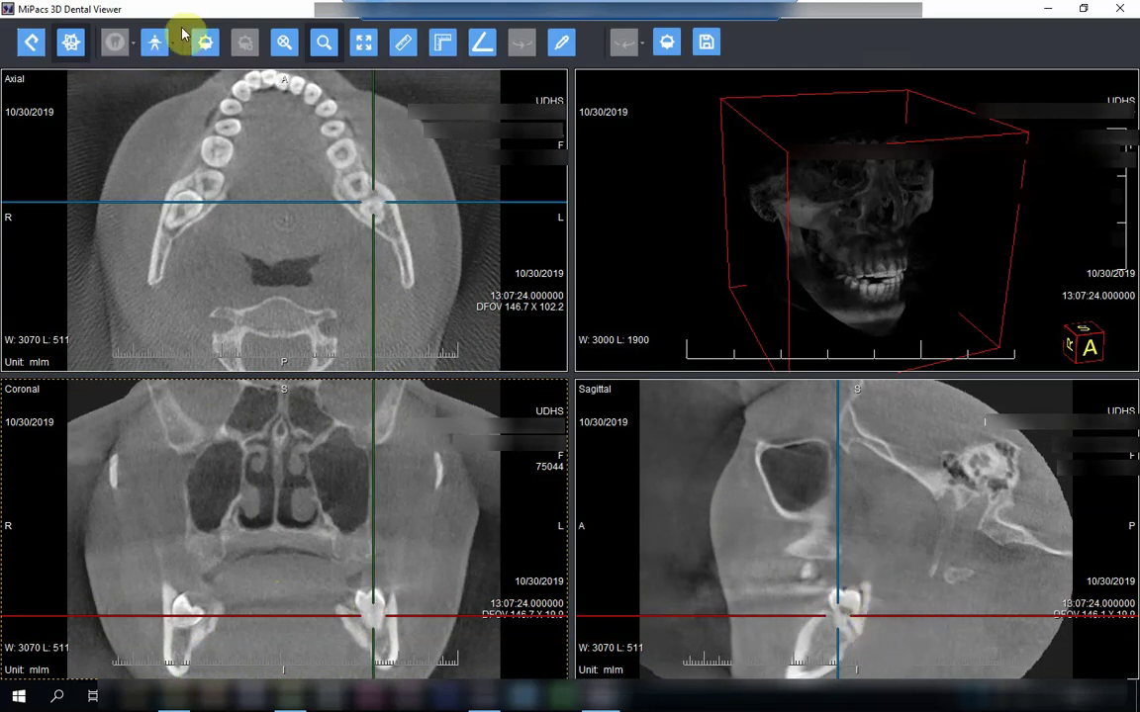
Step: Zoom out to the whole head, then place the sagittal crosshair on the left molar and scroll through slices
{"action": "left_click", "coordinate": [284, 42]}
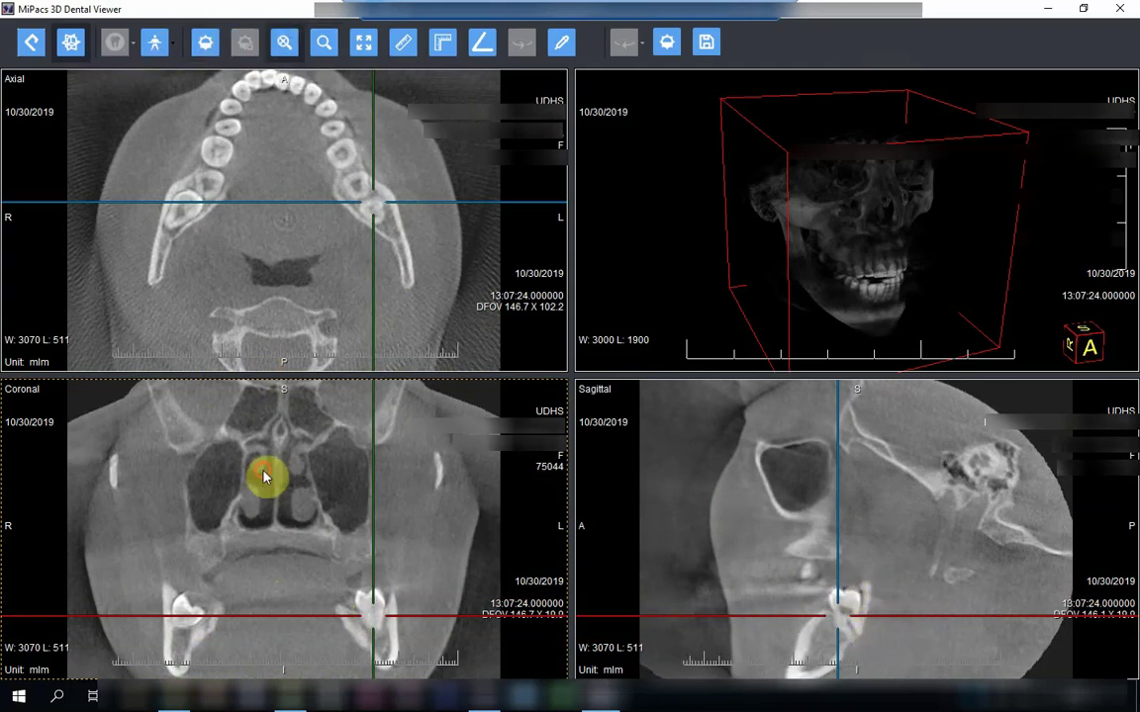
{"action": "left_click_drag", "start_coordinate": [267, 471], "coordinate": [262, 445]}
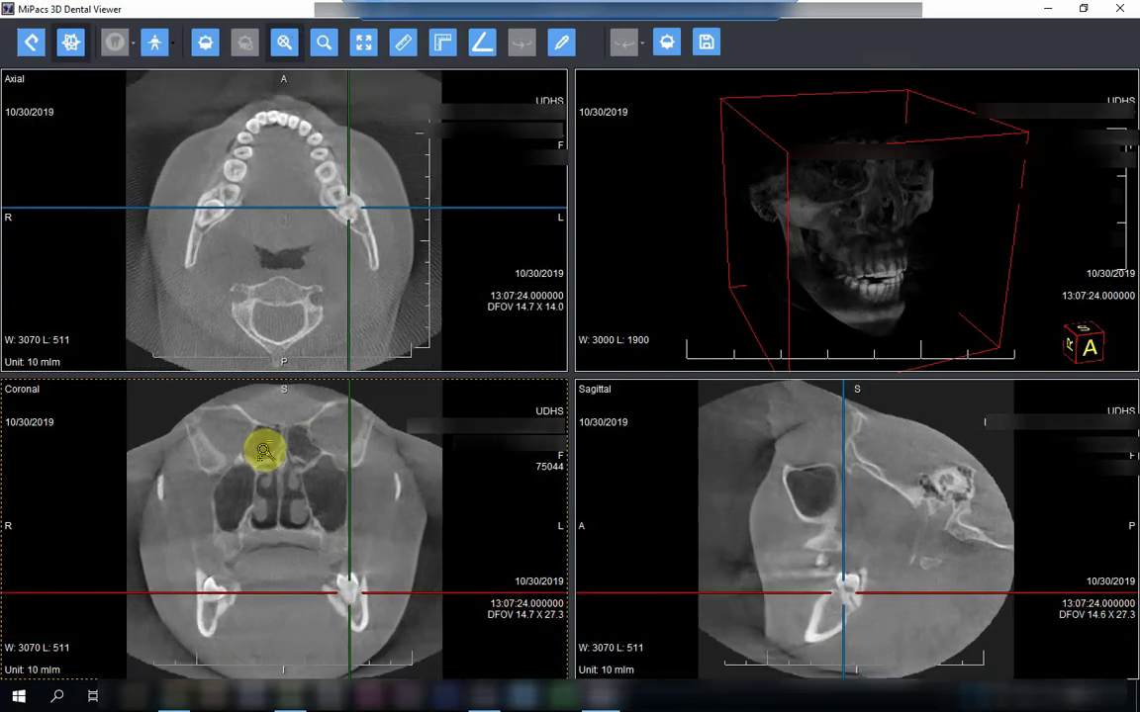
{"action": "left_click_drag", "start_coordinate": [846, 594], "coordinate": [855, 605]}
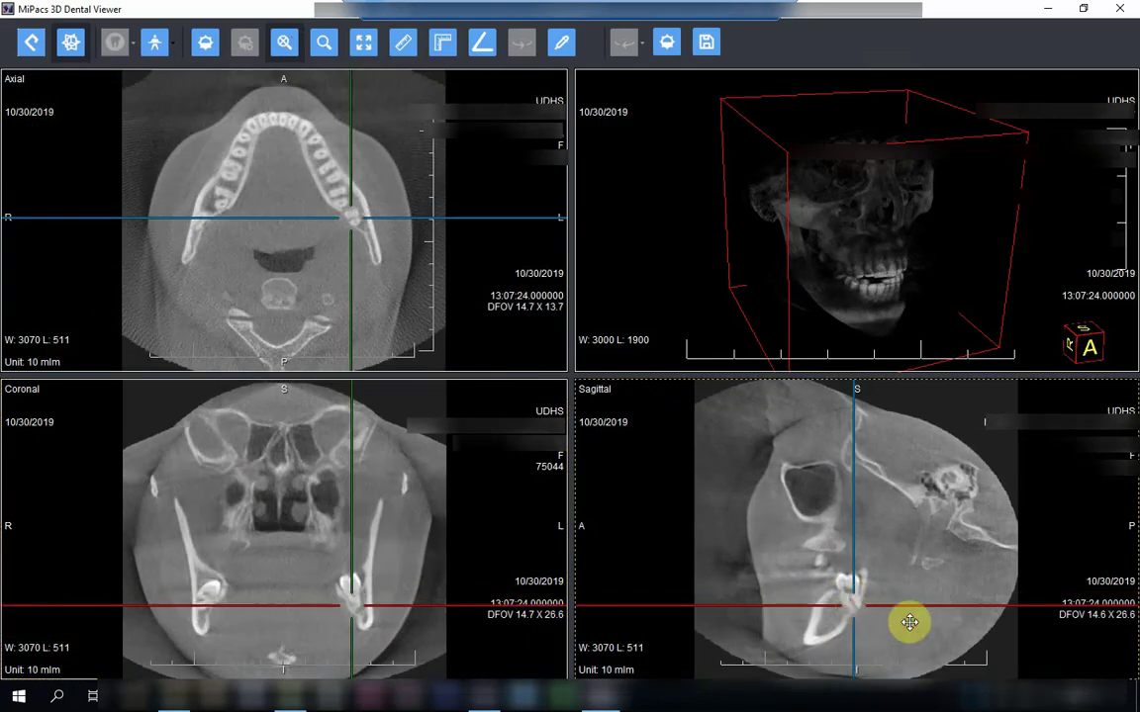
{"action": "scroll", "coordinate": [910, 621], "scroll_direction": "down", "scroll_amount": 4}
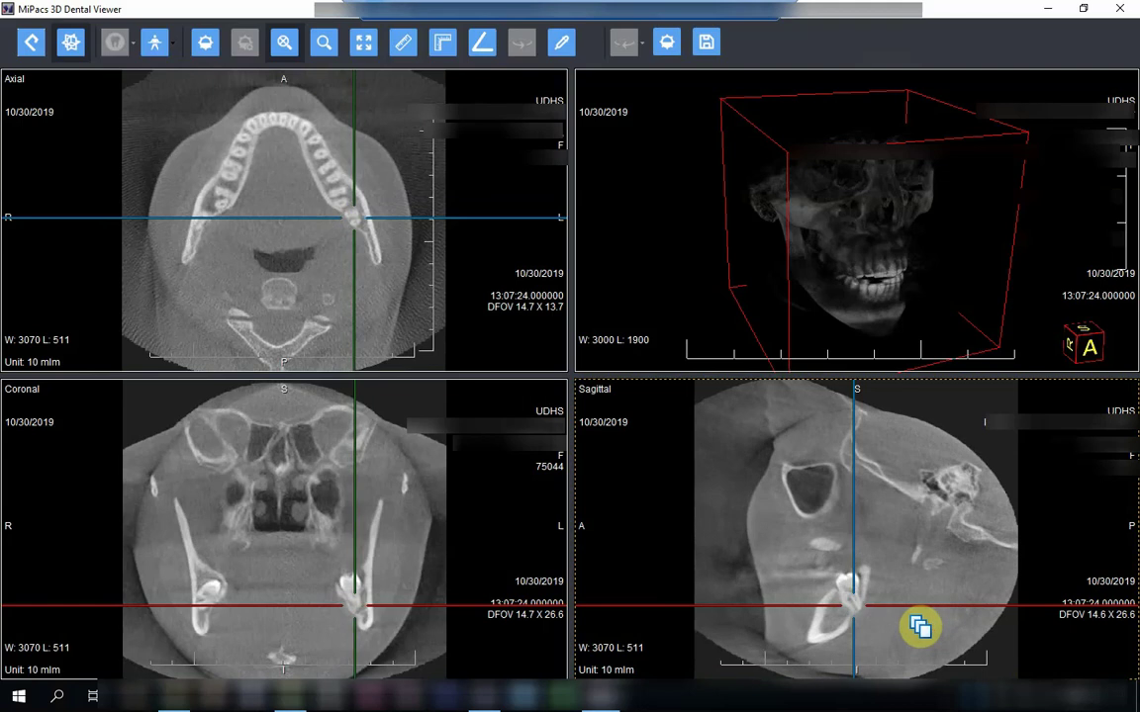
{"action": "scroll", "coordinate": [920, 627], "scroll_direction": "down", "scroll_amount": 5}
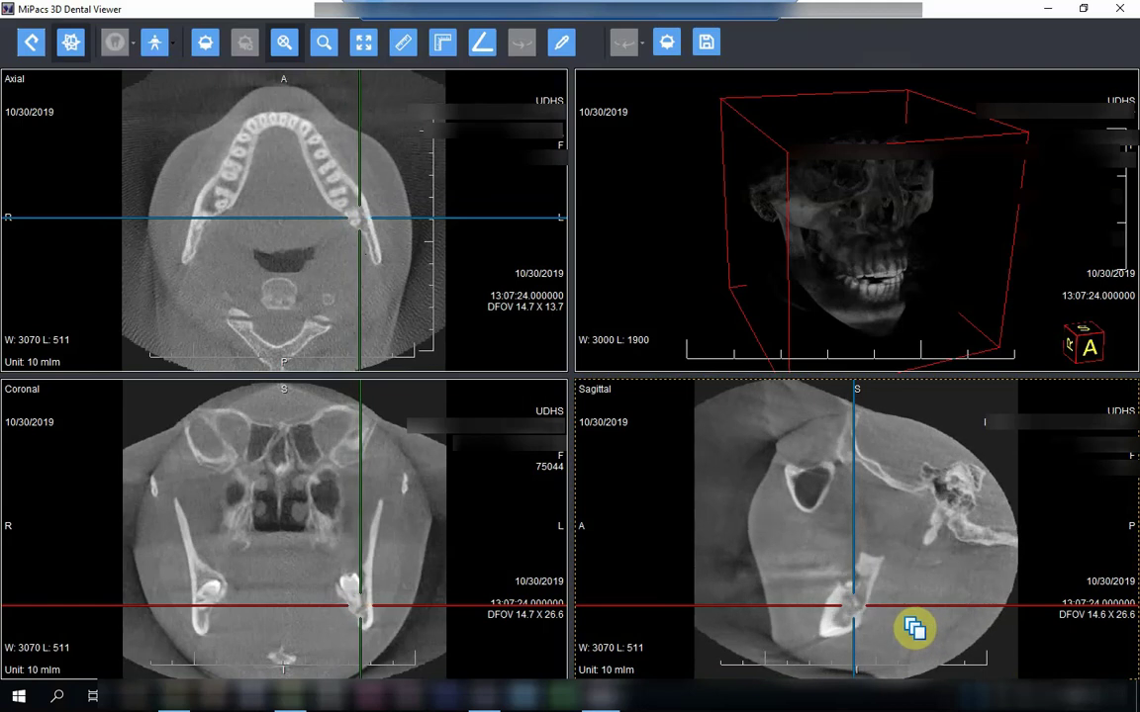
{"action": "scroll", "coordinate": [914, 629], "scroll_direction": "down", "scroll_amount": 6}
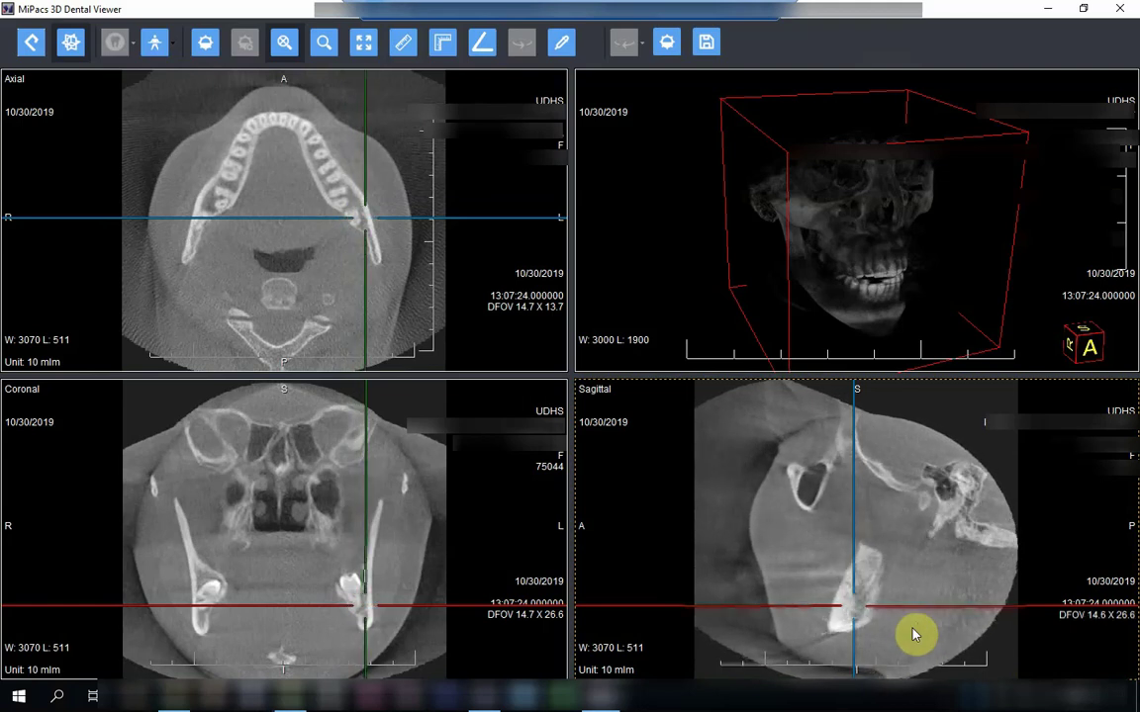
{"action": "left_click_drag", "start_coordinate": [852, 609], "coordinate": [859, 602]}
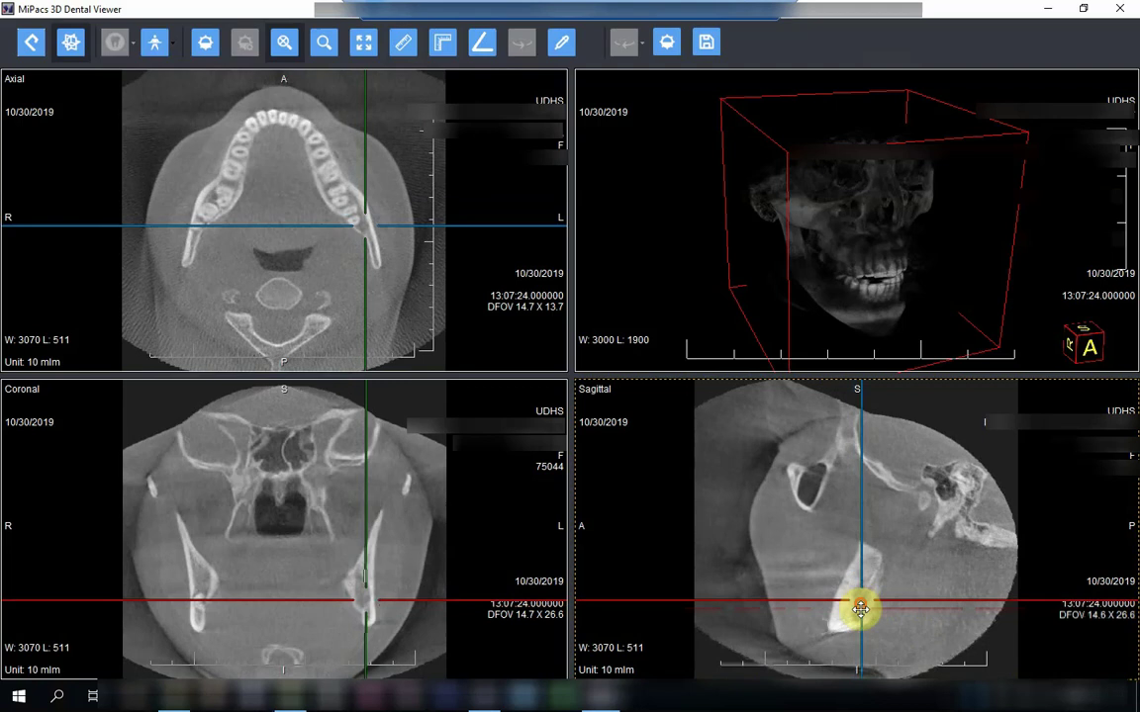
Step: Zoom back in on the left molars and step the sagittal slice toward the outer jaw edge
{"action": "left_click", "coordinate": [283, 45]}
{"action": "left_click_drag", "start_coordinate": [784, 649], "coordinate": [812, 615]}
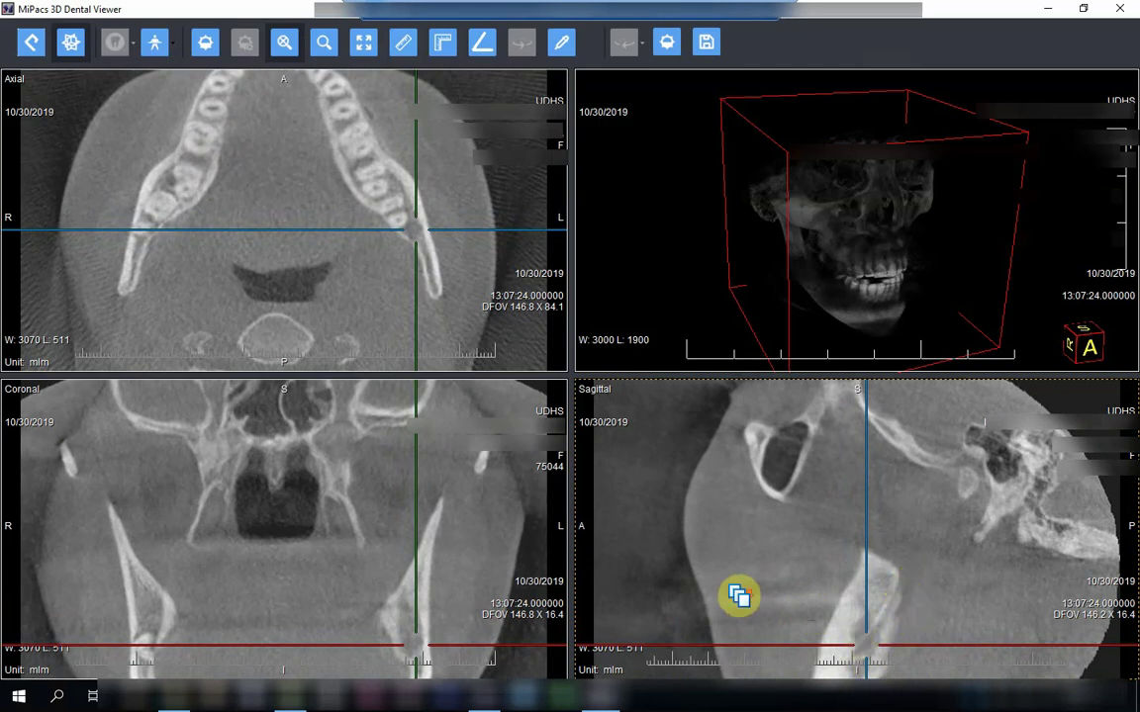
{"action": "scroll", "coordinate": [739, 595], "scroll_direction": "down", "scroll_amount": 4}
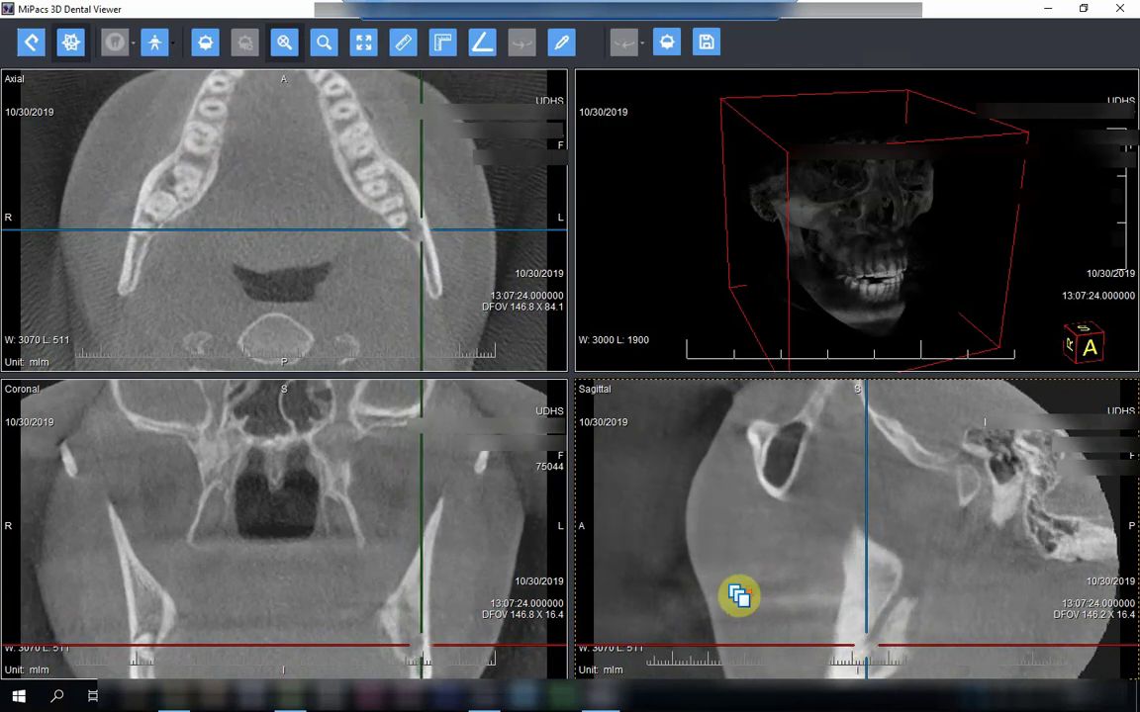